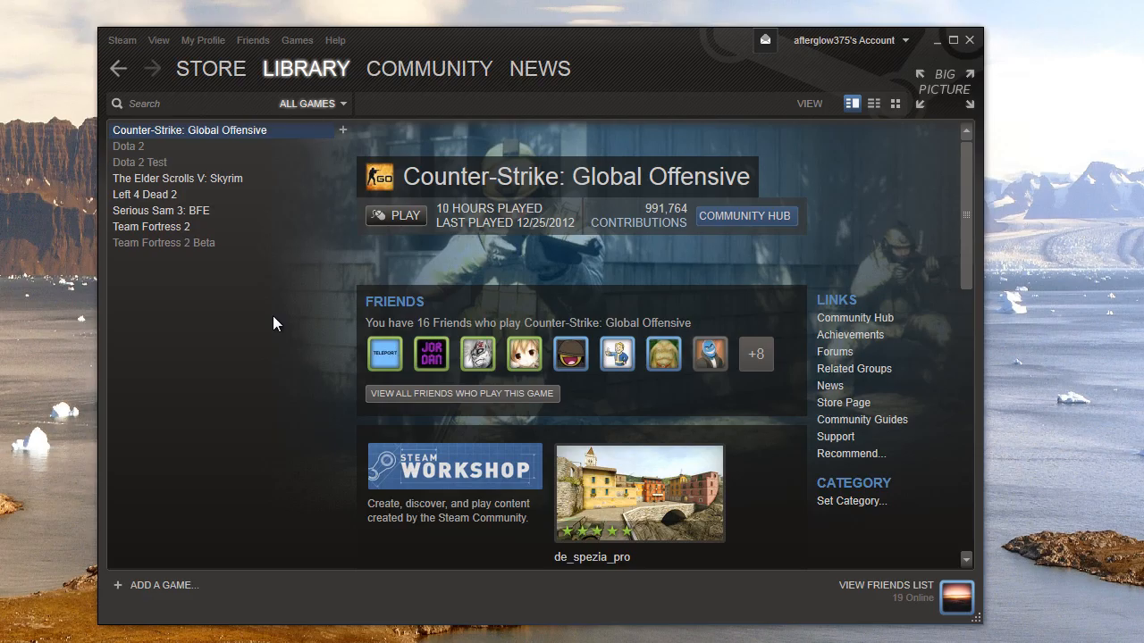
Filter the Steam library to Tools and launch Source SDK
left_click(341, 105)
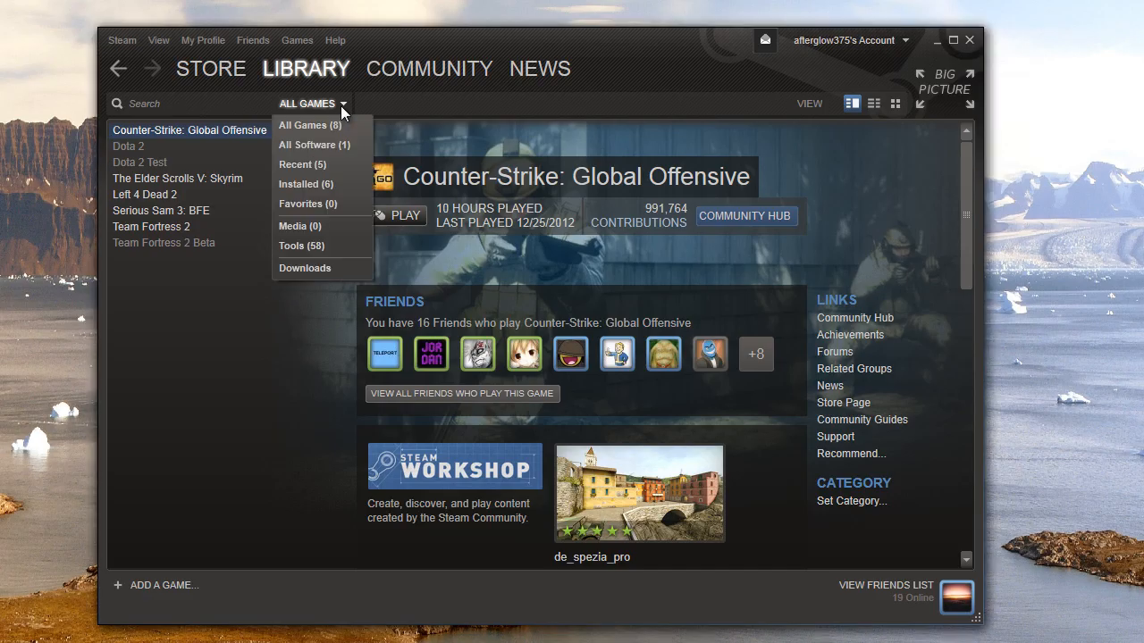
left_click(326, 246)
scroll(371, 286, "down", 4)
scroll(366, 304, "down", 3)
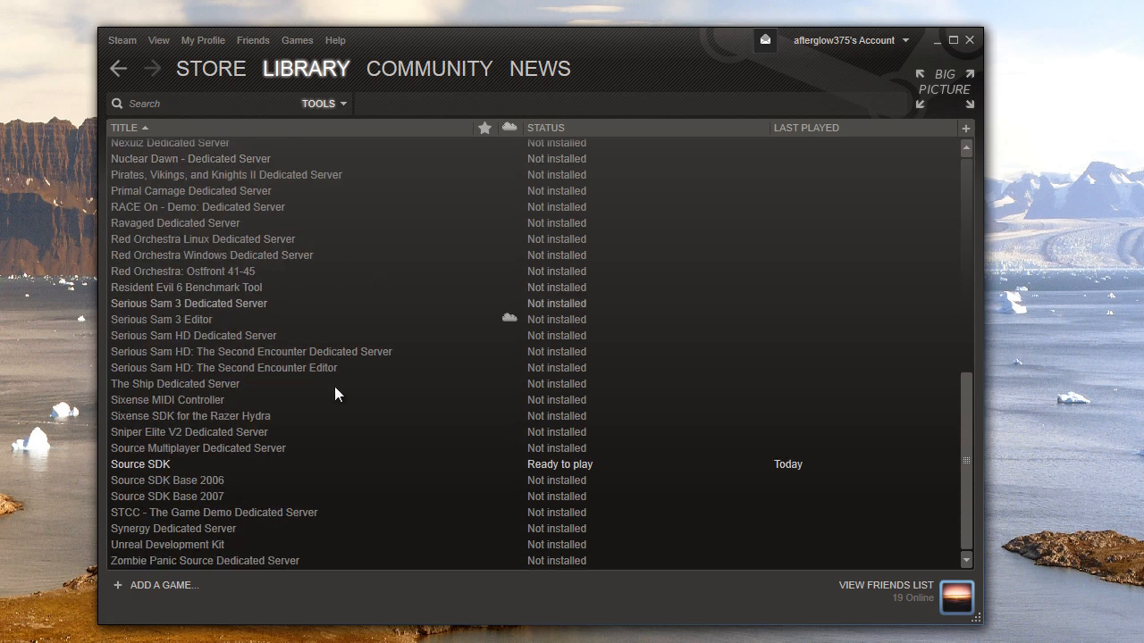
double_click(179, 465)
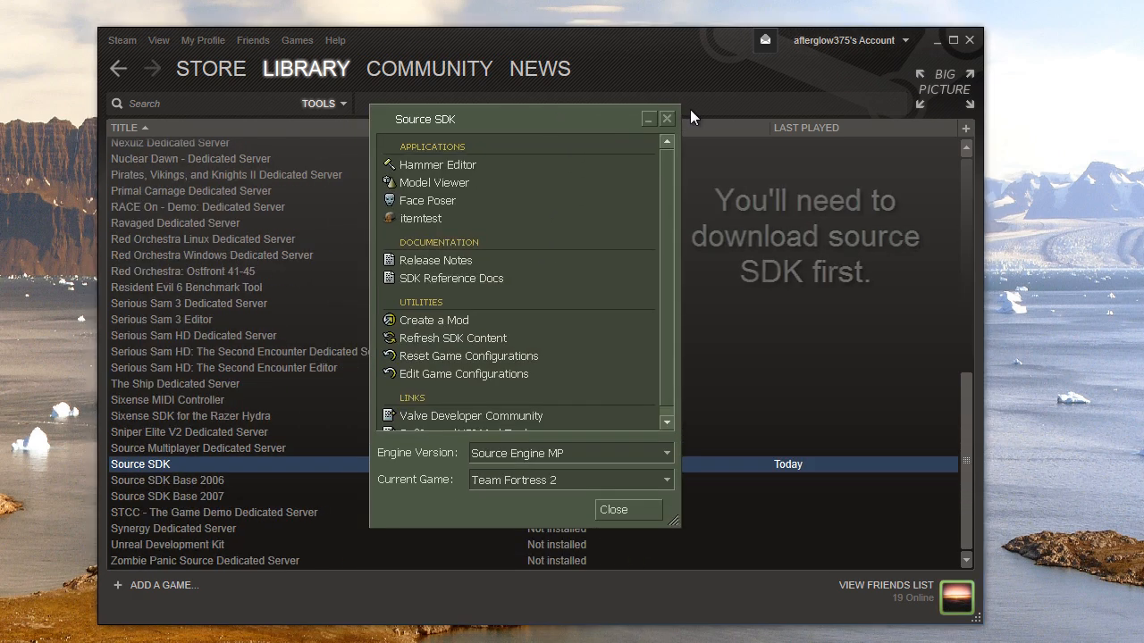
Choose Team Fortress 2 as the current game and launch the Hammer Editor
left_click(528, 165)
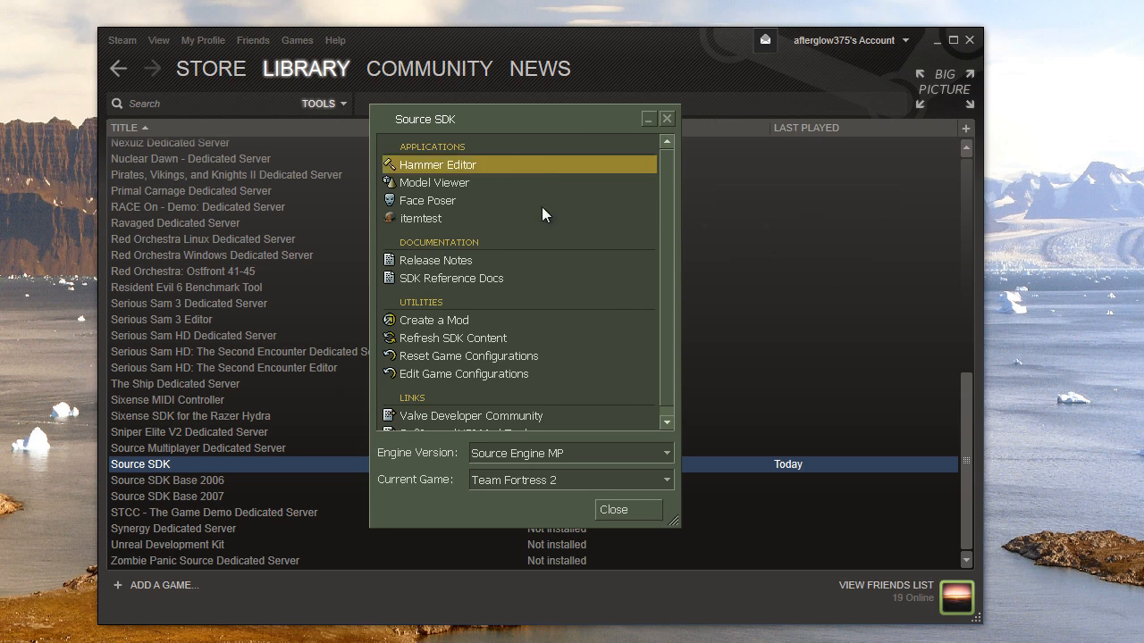
left_click(661, 485)
left_click(646, 497)
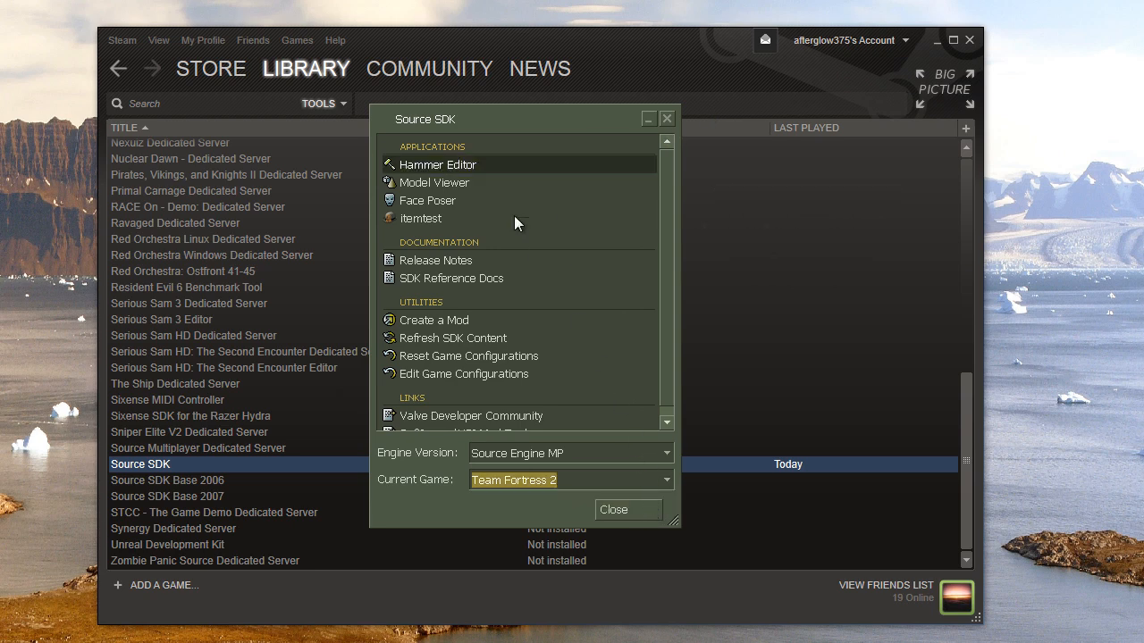
double_click(468, 166)
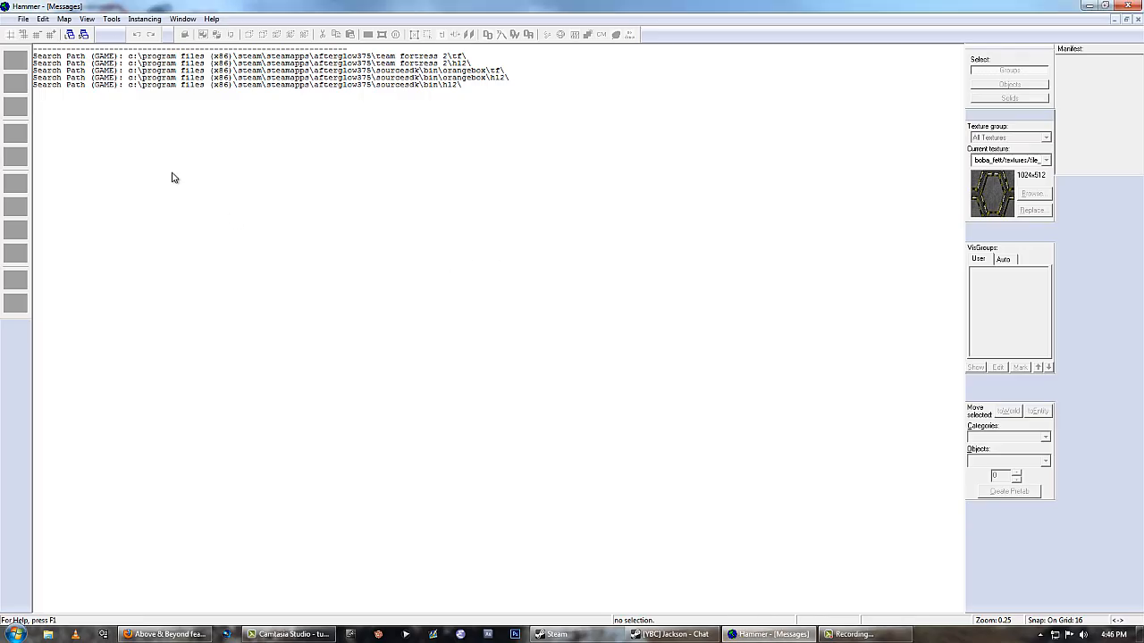
Create a new map and add a block about 1808 wide, 1168 long and 256 high, drawn in the top view
left_click(24, 20)
left_click(37, 33)
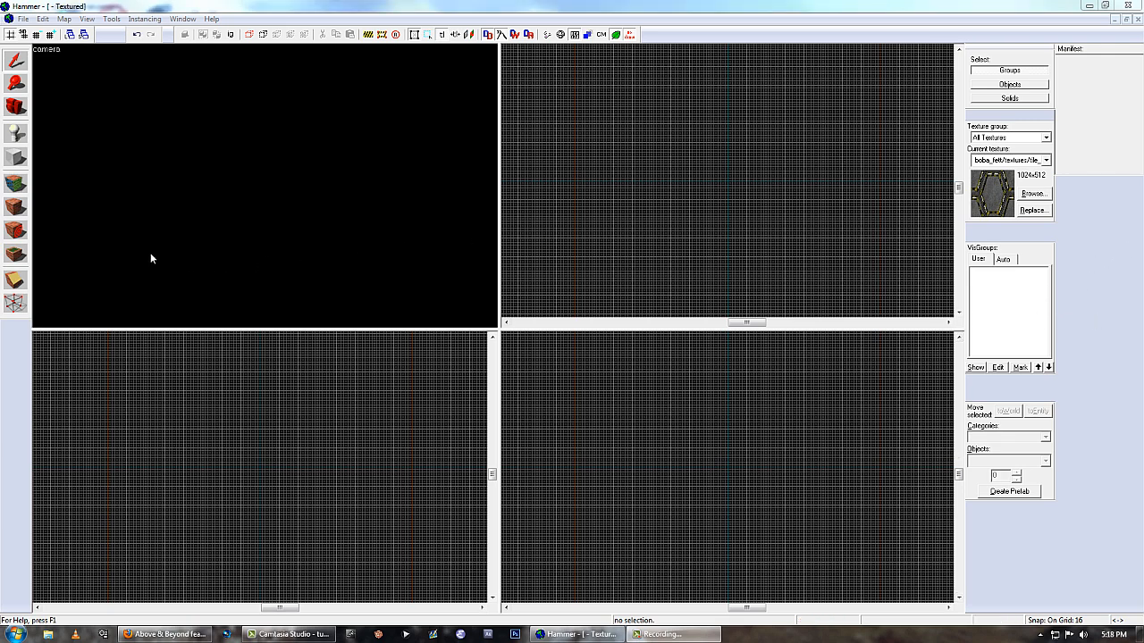
left_click(16, 156)
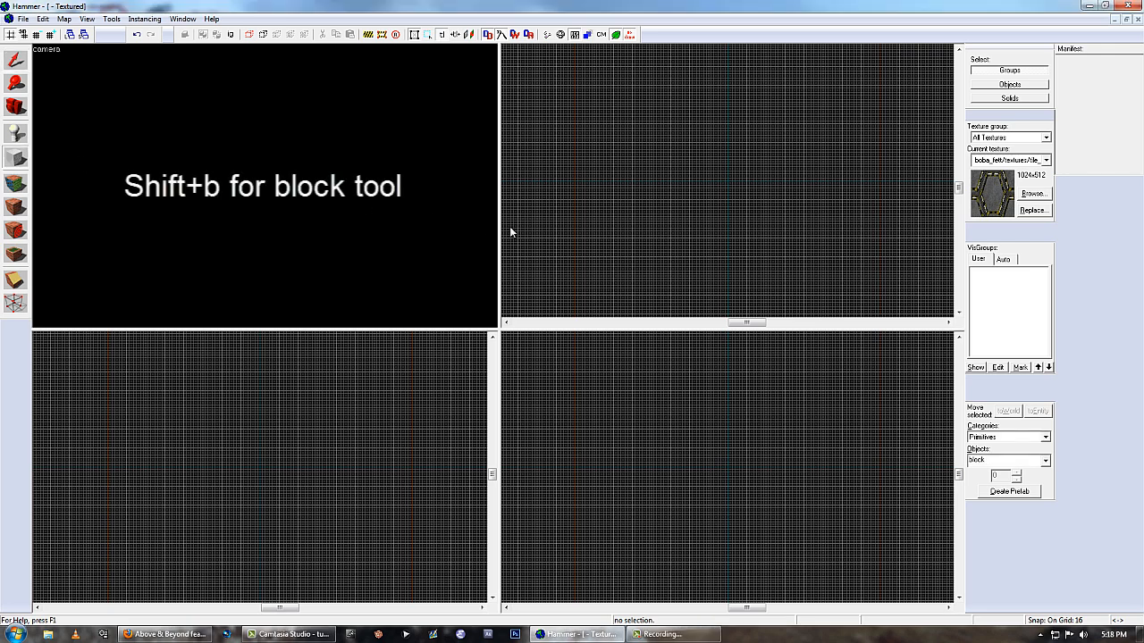
left_click_drag(578, 285, 852, 103)
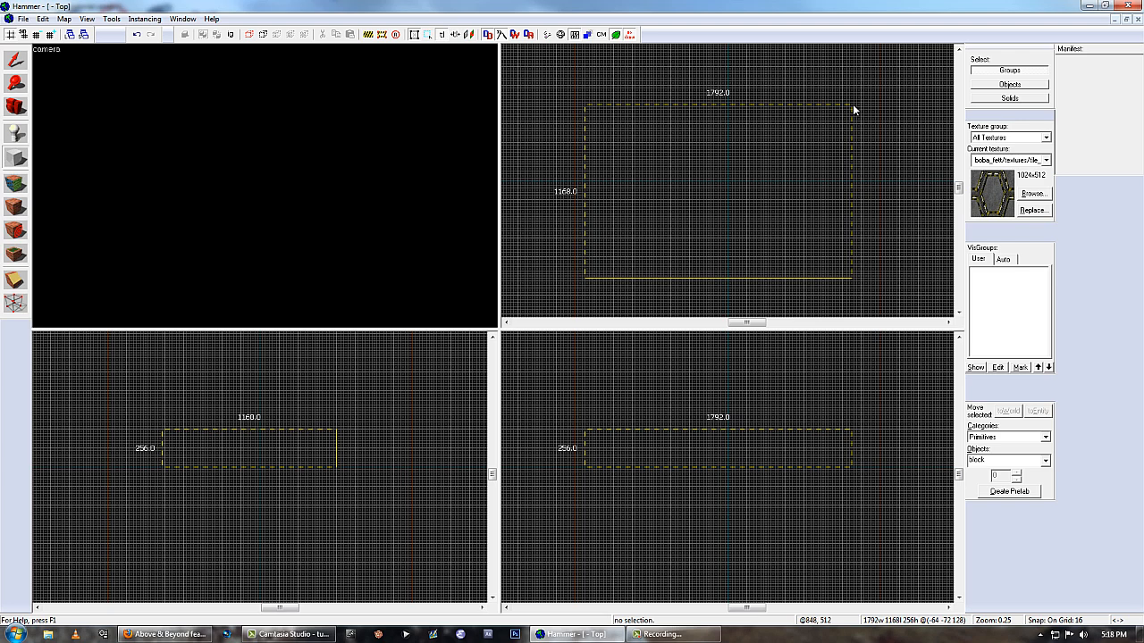
left_click_drag(852, 103, 857, 104)
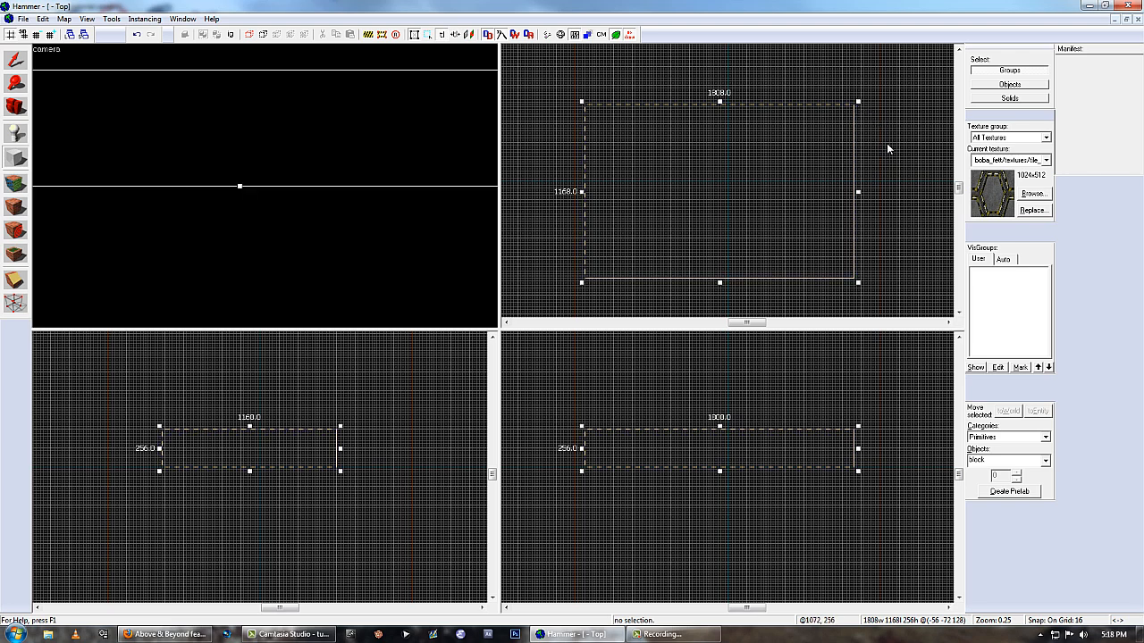
key("Return")
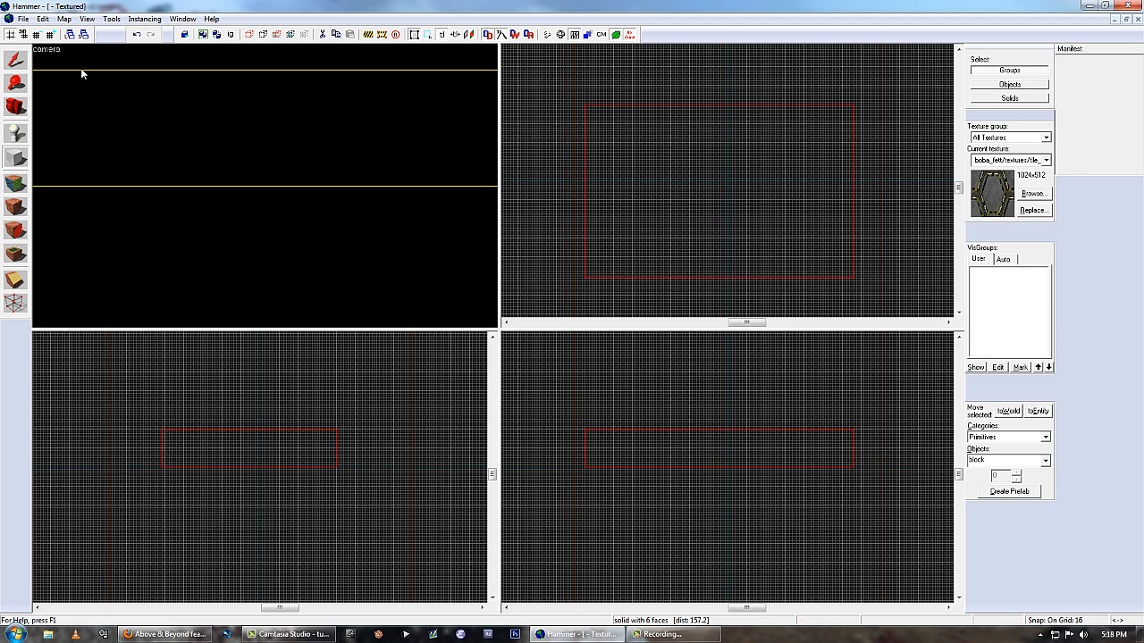
Select the block and resize it to about 1904 wide, 1168 long and 352 high
left_click(14, 60)
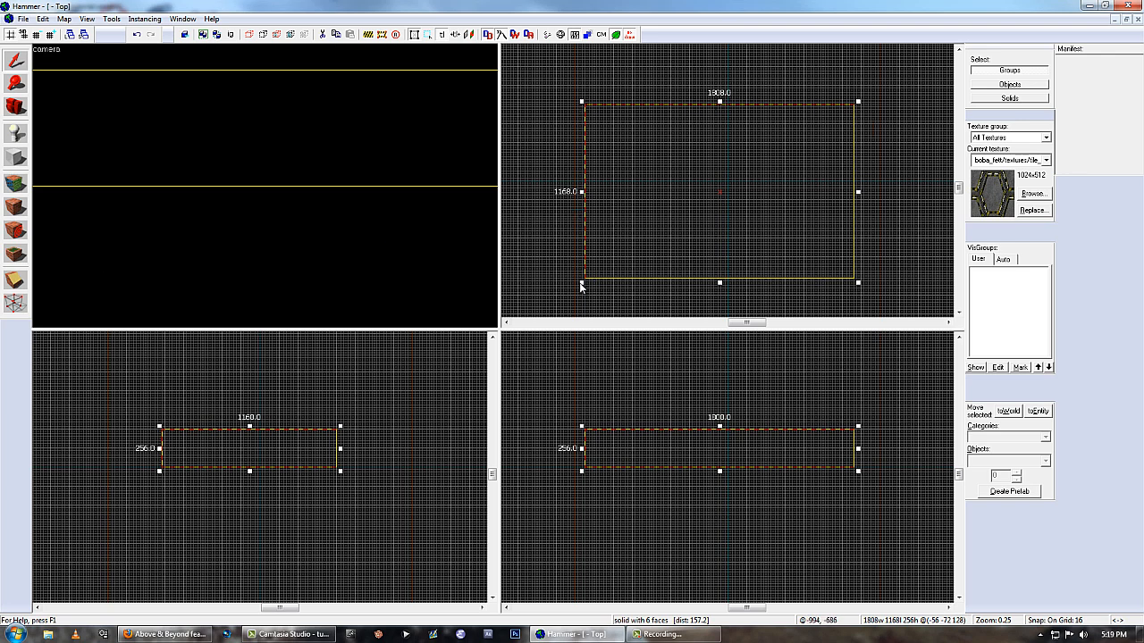
mouse_move(581, 286)
left_mouse_down()
mouse_move(683, 241)
mouse_move(593, 245)
mouse_move(568, 282)
left_mouse_up()
mouse_move(712, 426)
left_mouse_down()
mouse_move(711, 399)
mouse_move(709, 409)
left_mouse_up()
key("Return")
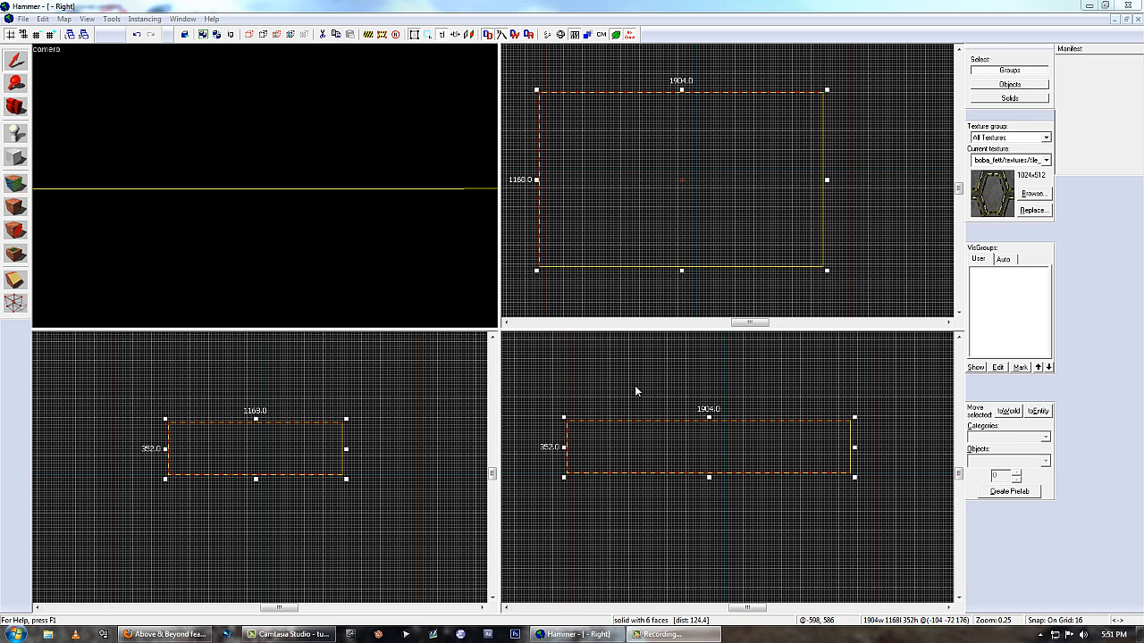
Deselect the block and fly the 3D camera around it to view it from several sides
left_click(263, 148)
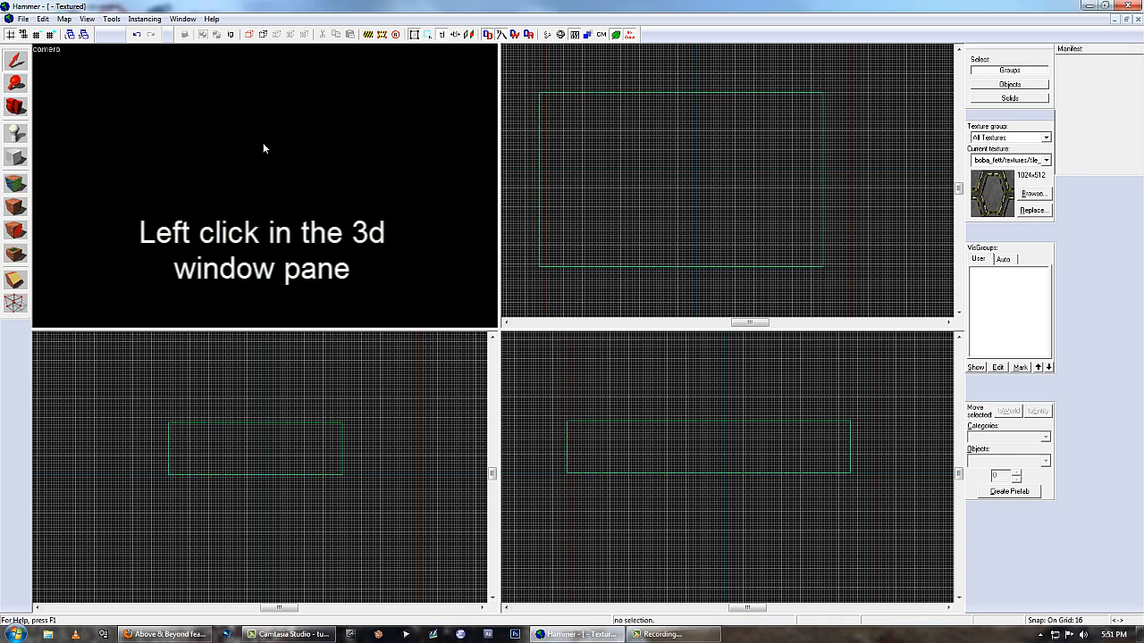
key("z")
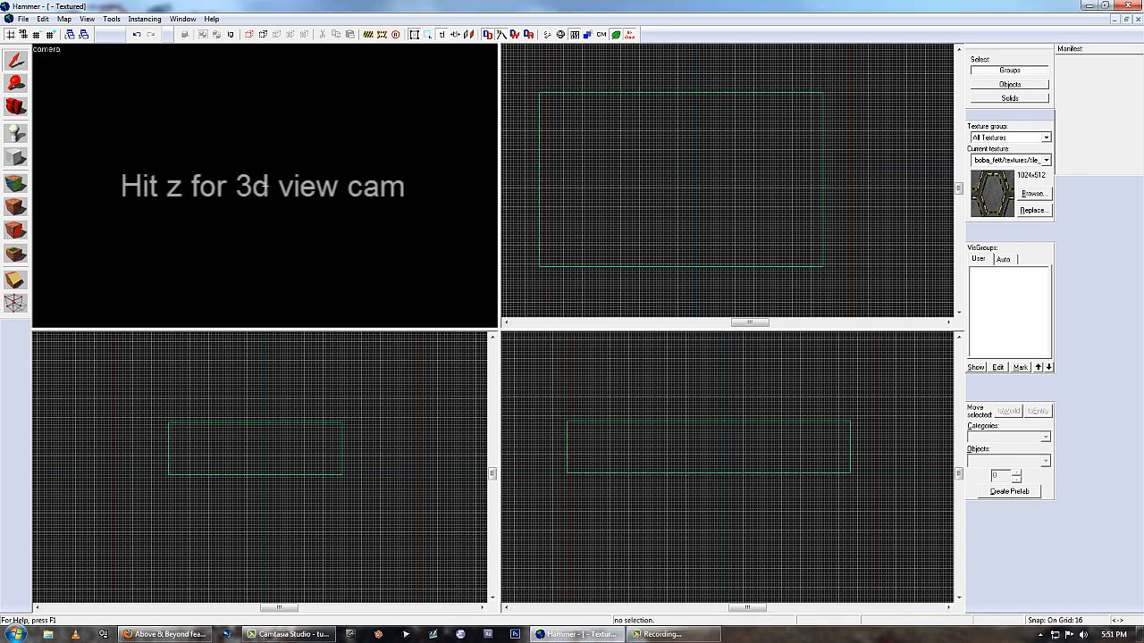
key("s")
key("d")
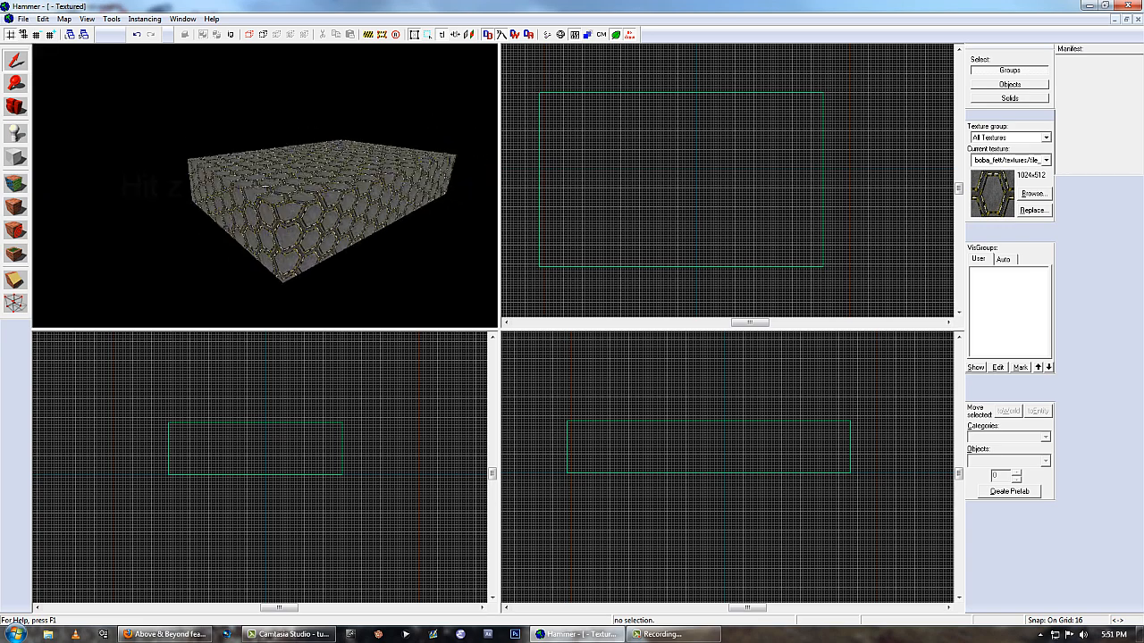
key("d")
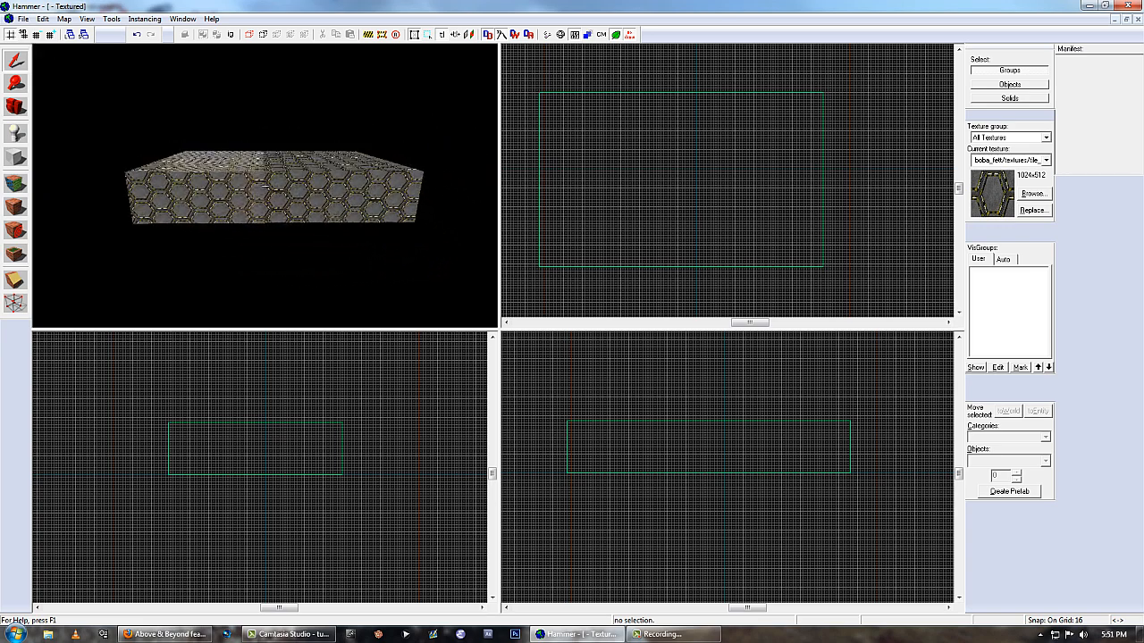
key("d")
key("w")
key("s")
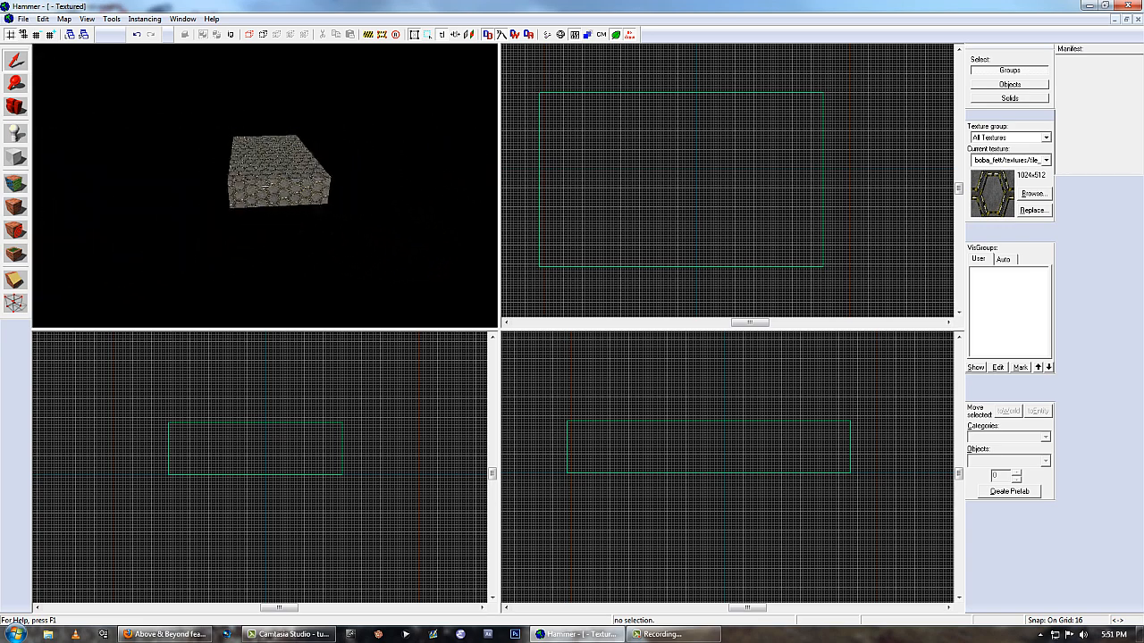
key("w")
key("d")
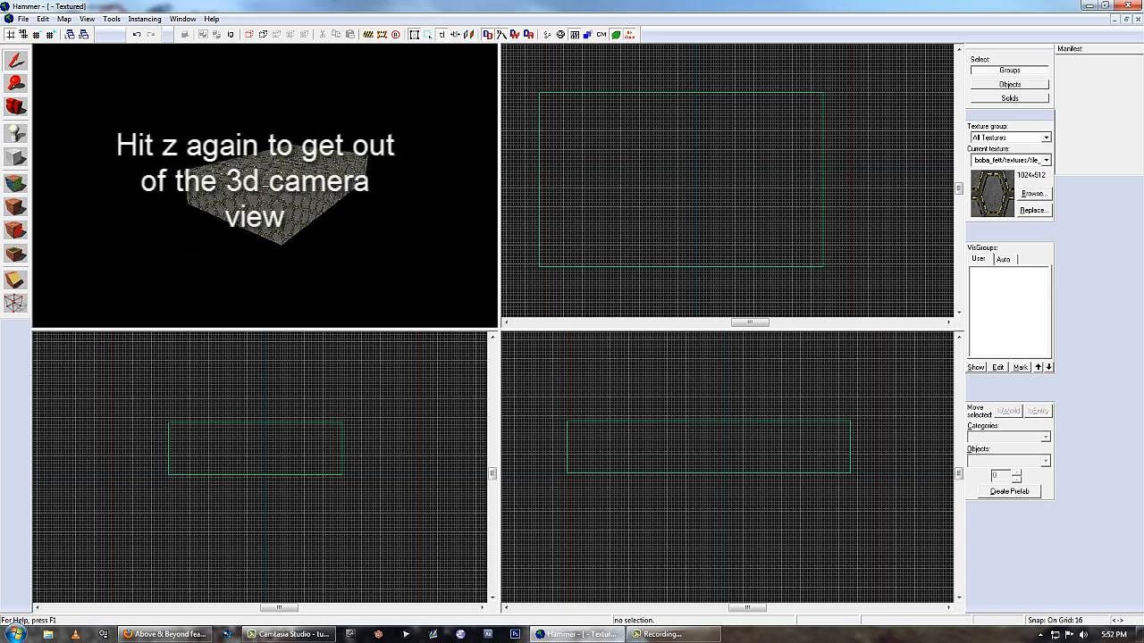
key("z")
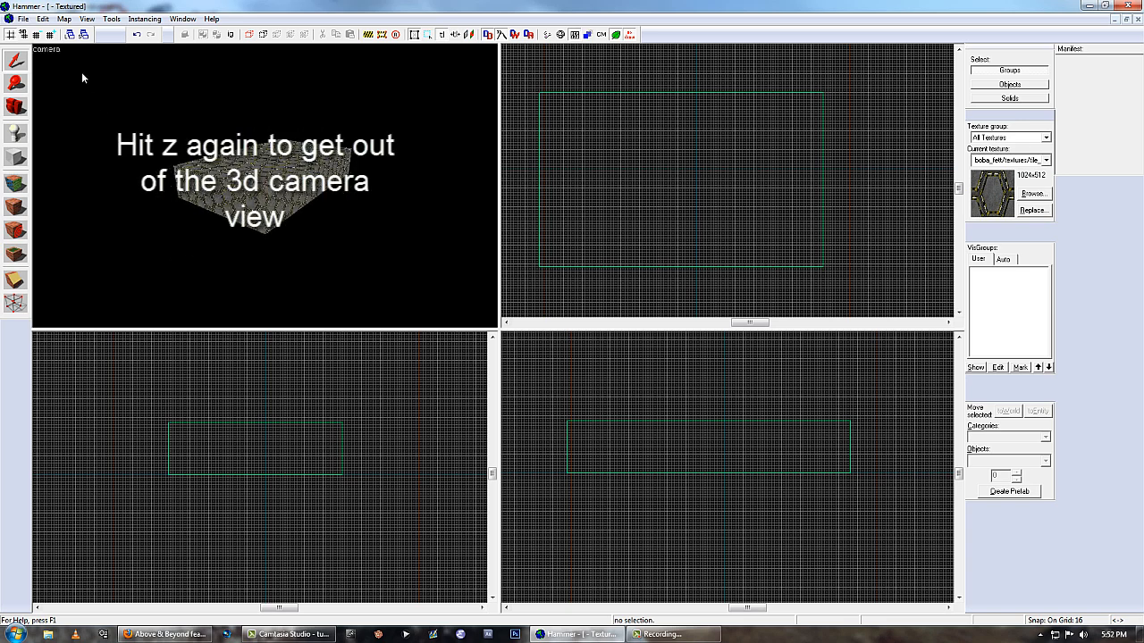
Set the camera view to 3D Textured Polygons and inspect the textured block from several angles
left_click(87, 19)
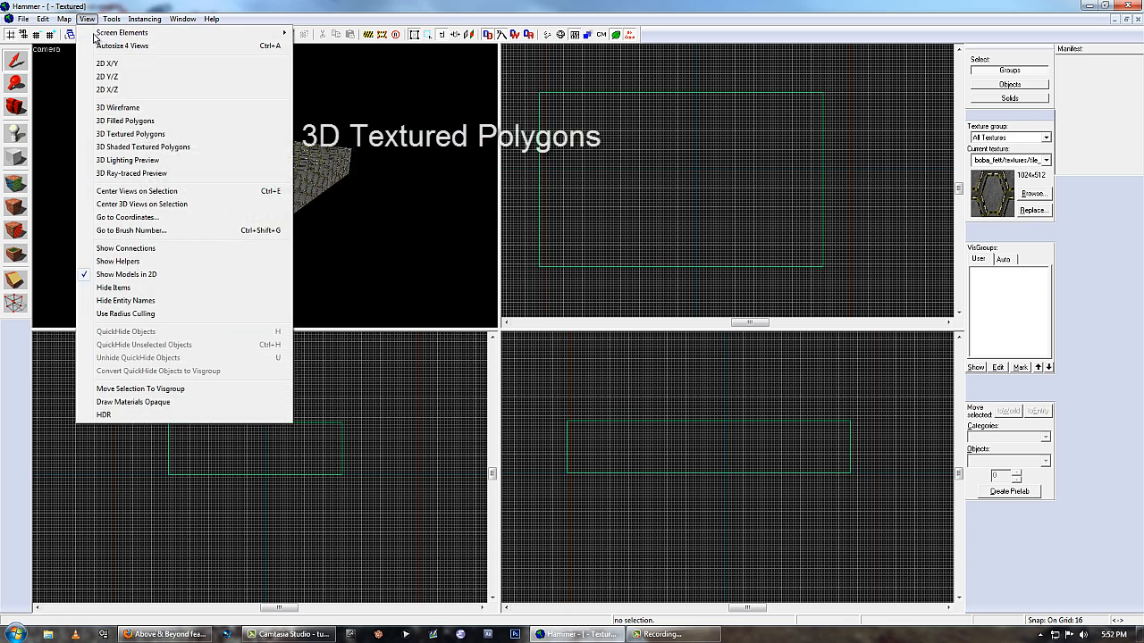
left_click(133, 133)
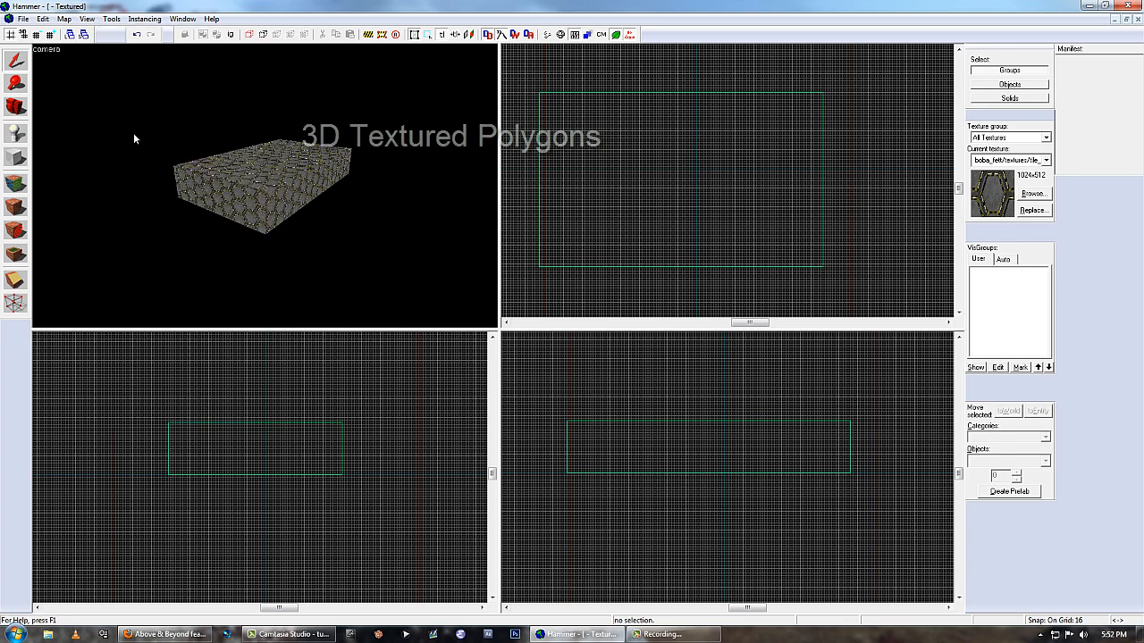
key("z")
key("w")
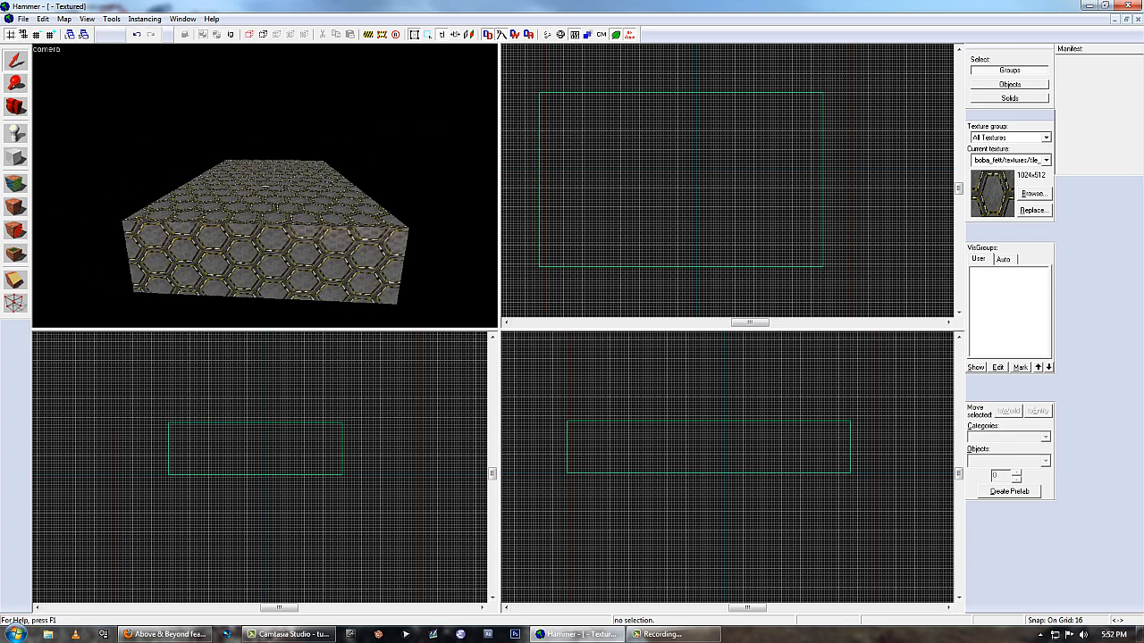
key("a")
key("s")
key("w")
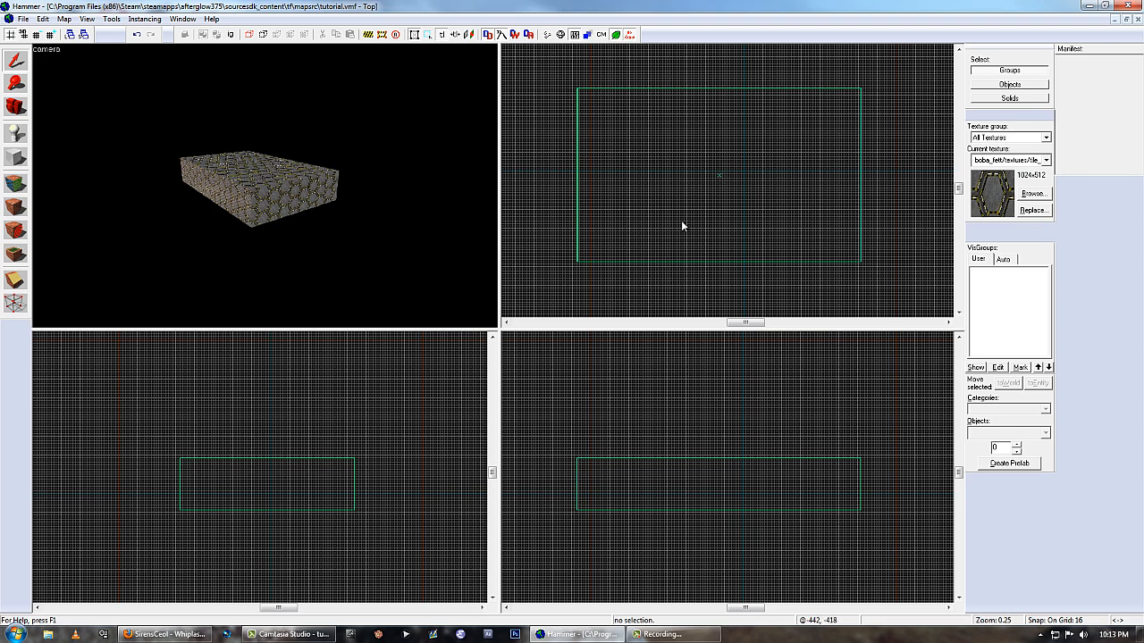
Select the block by its center mark and move it to about -182, -24, 48 using the top and right views
left_click(718, 177)
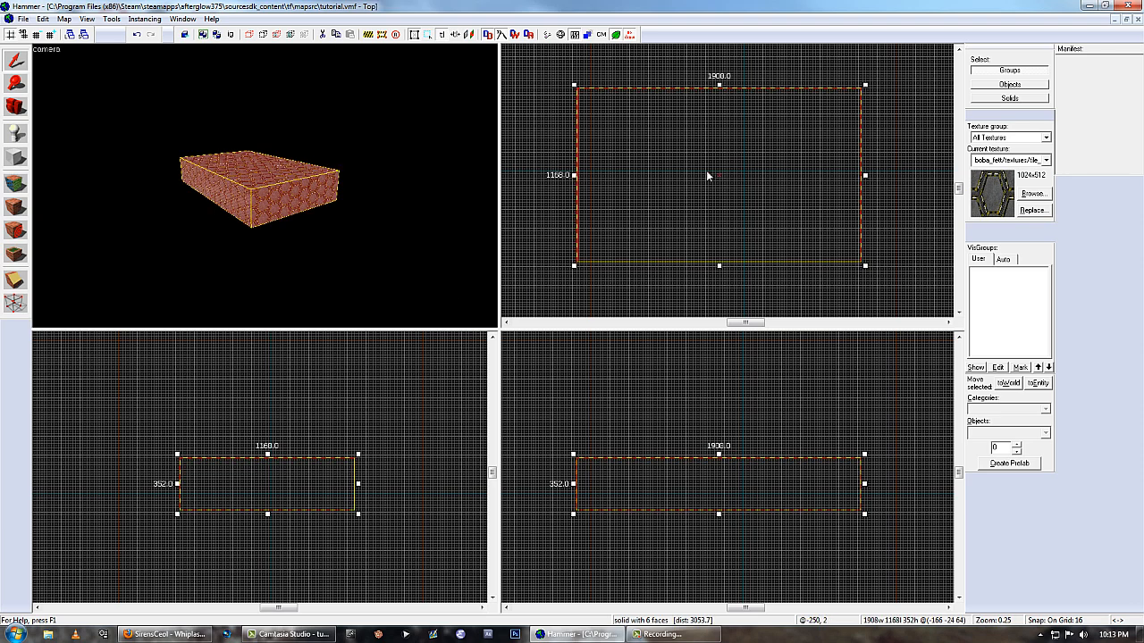
left_click_drag(706, 171, 695, 228)
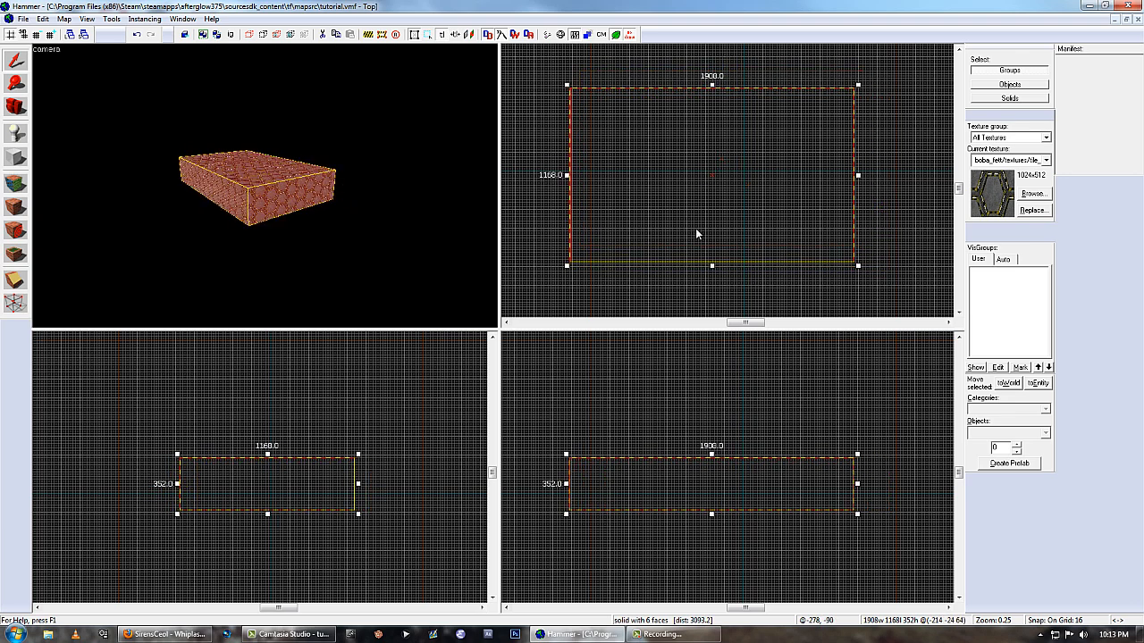
left_click_drag(694, 483, 702, 486)
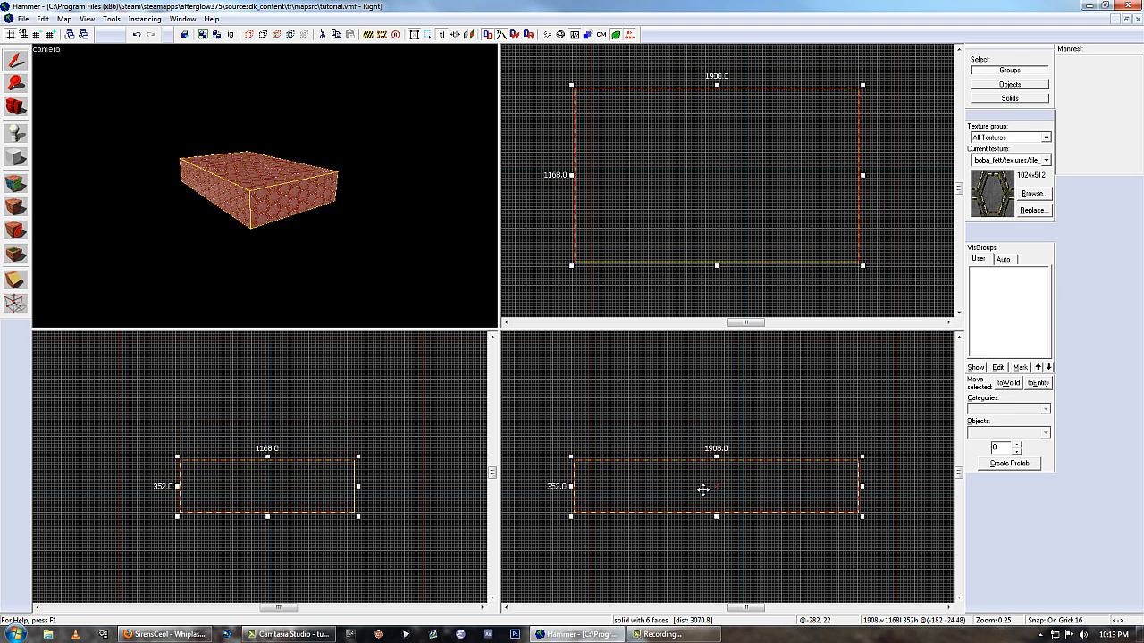
Practice selecting the block with a selection box, by its center mark and in the 3D view, clearing the selection each time
left_click(561, 408)
left_click_drag(561, 553, 889, 395)
key("Return")
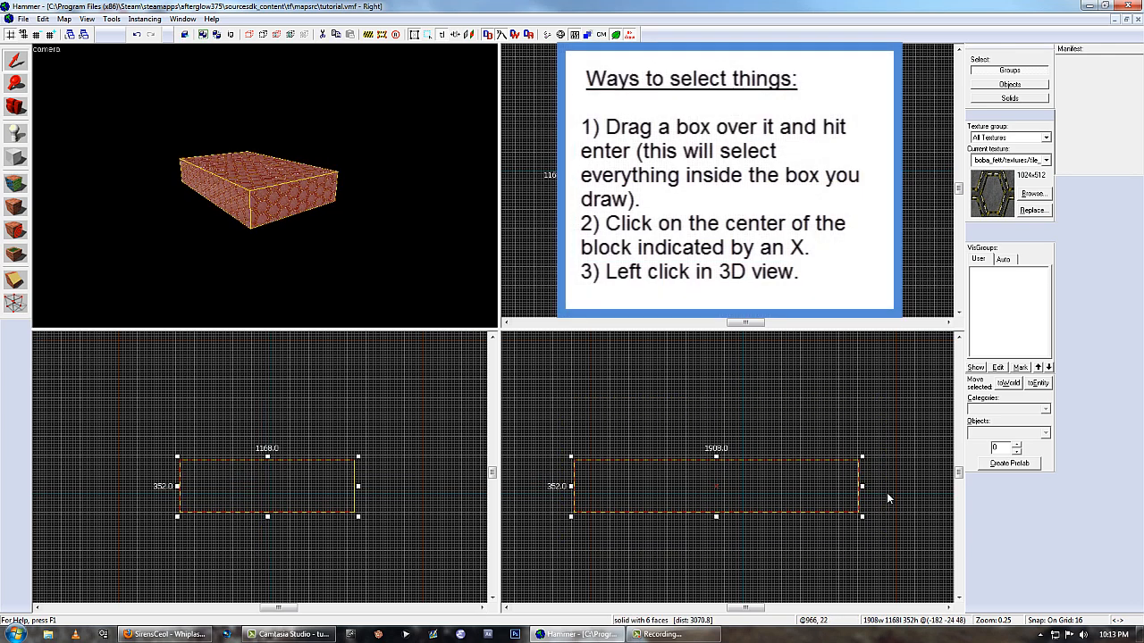
left_click(885, 514)
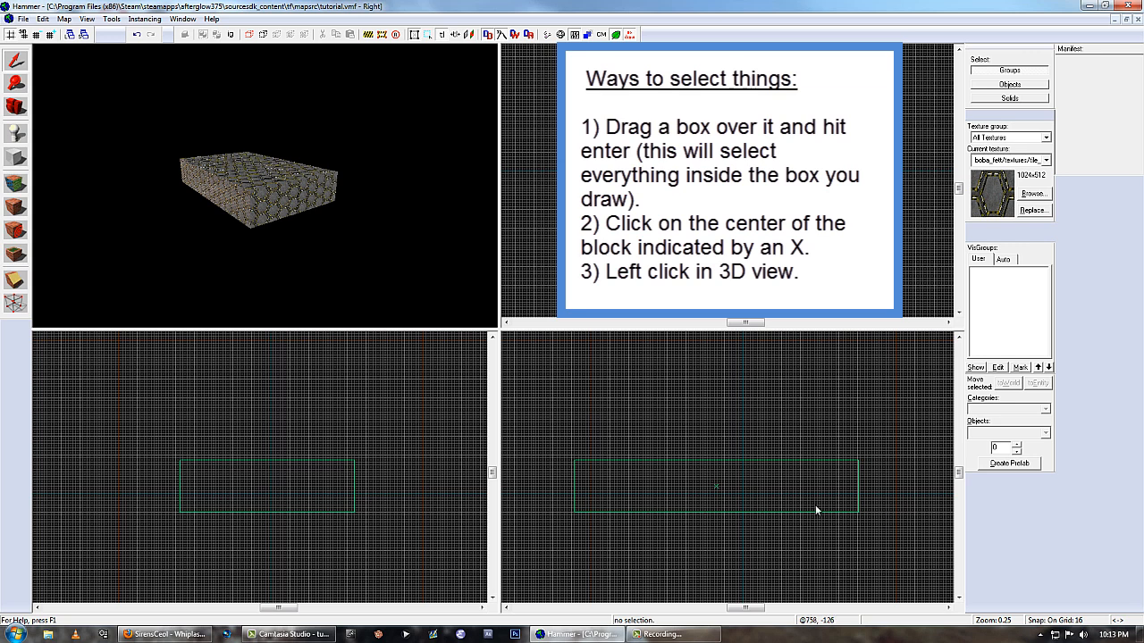
left_click(716, 484)
left_click(418, 445)
left_click(275, 198)
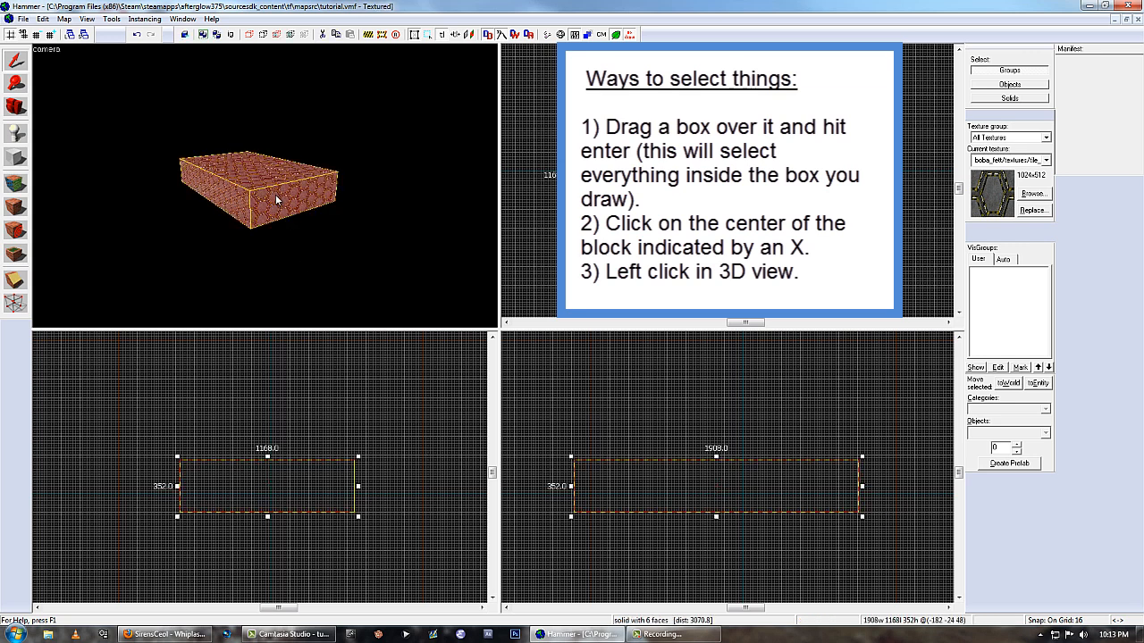
left_click(428, 243)
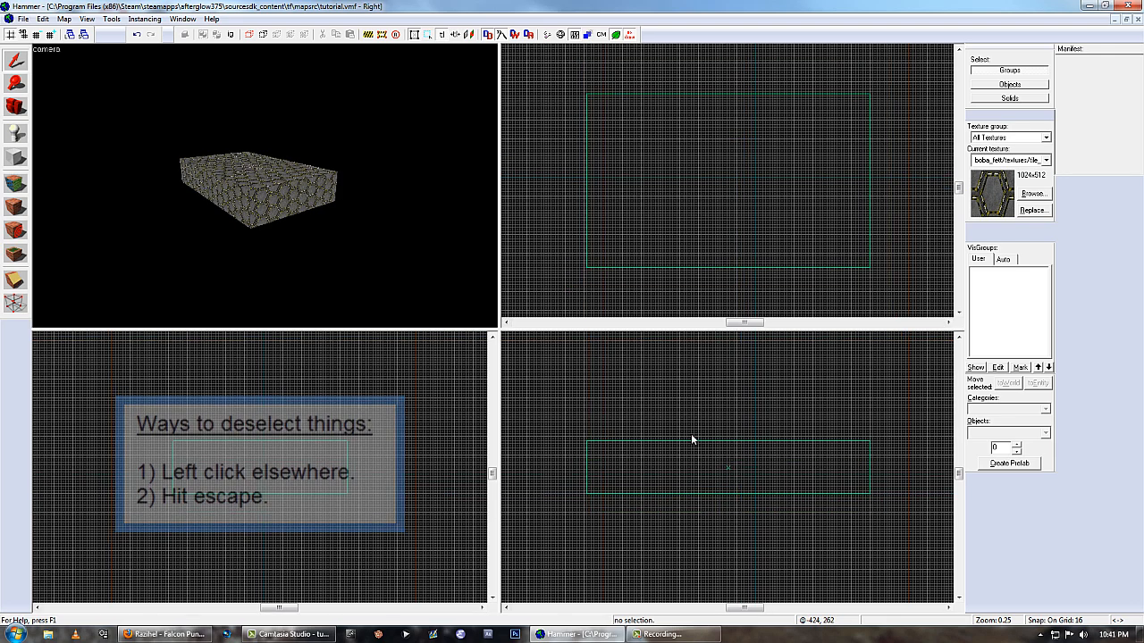
Select the block, cycle its handles to skew mode and shear its top edge sideways in the right view to about 2776 overall width
left_click(729, 467)
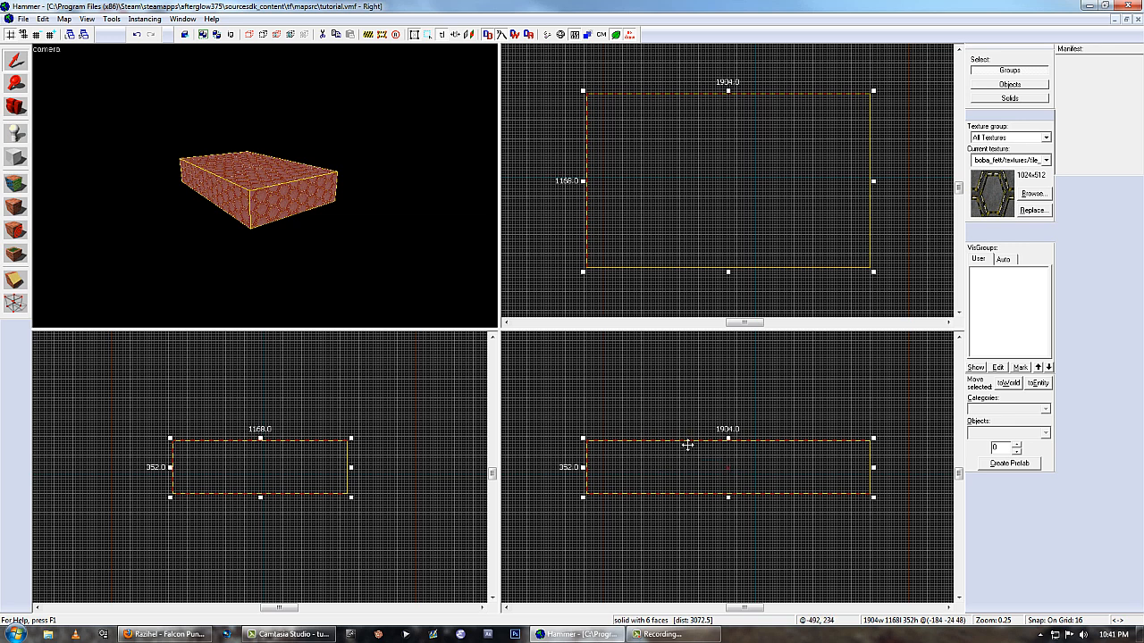
left_click(727, 465)
mouse_move(873, 442)
left_mouse_down()
mouse_move(885, 477)
mouse_move(687, 518)
mouse_move(620, 482)
mouse_move(704, 498)
mouse_move(613, 476)
left_mouse_up()
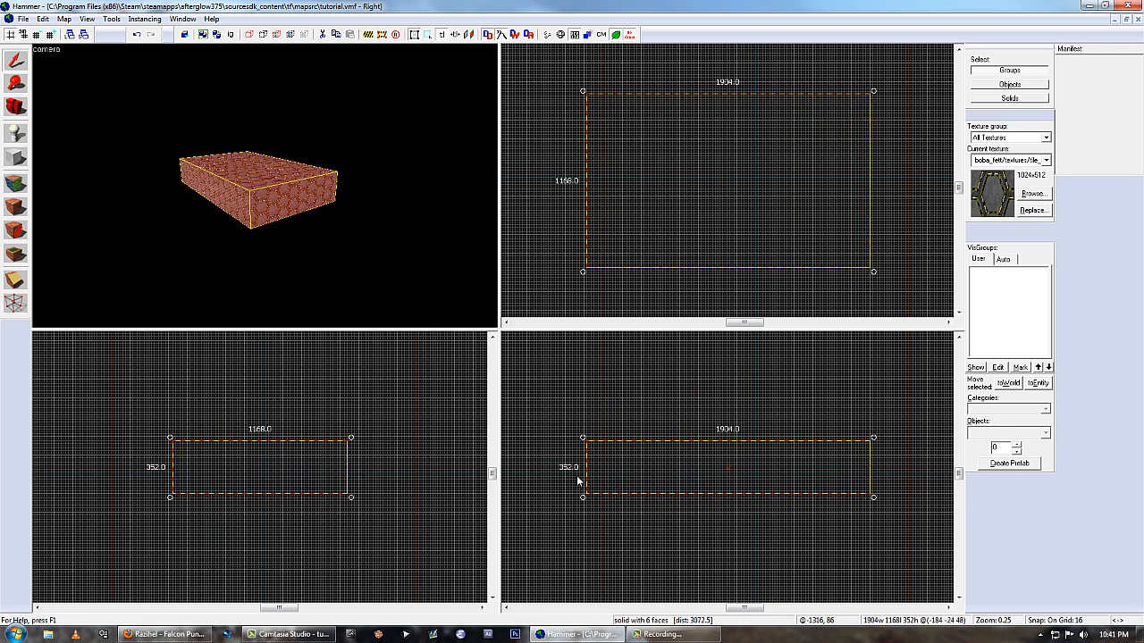
left_click(722, 468)
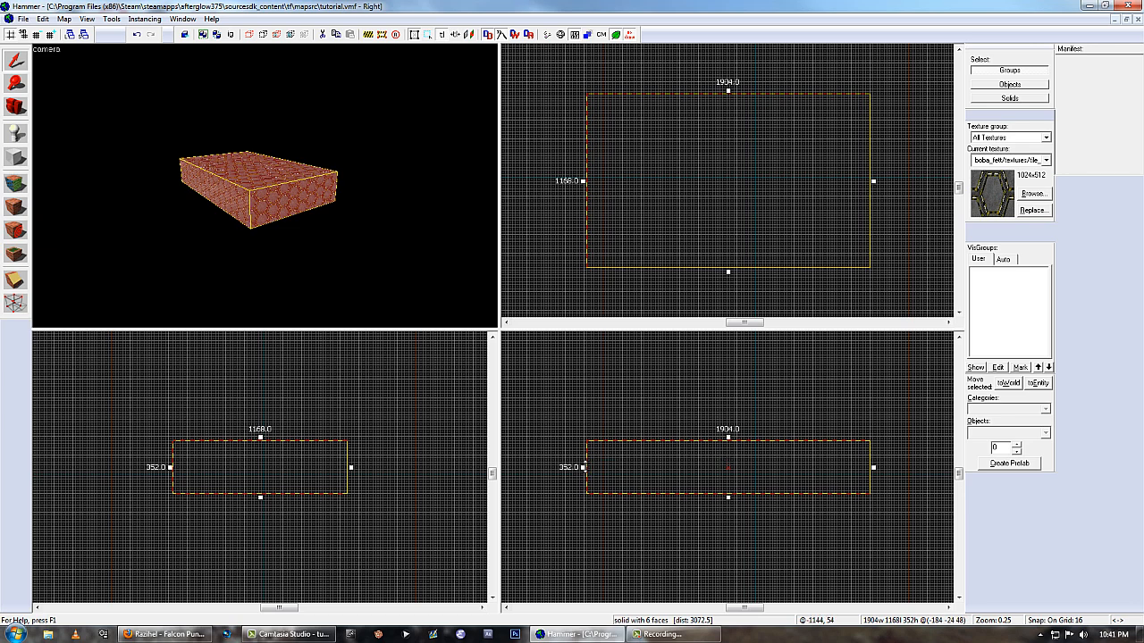
left_click_drag(728, 438, 858, 439)
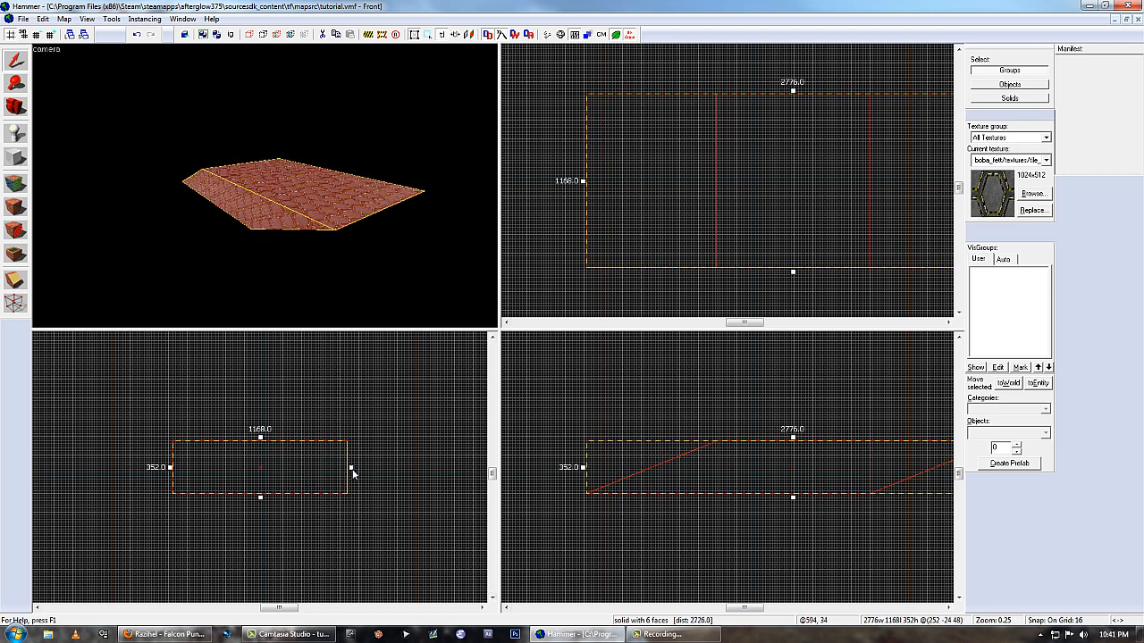
Try shearing the block's side edge upward in the front view to 1104 overall height, and undo the skews to restore the rectangular block
left_click_drag(351, 469, 367, 351)
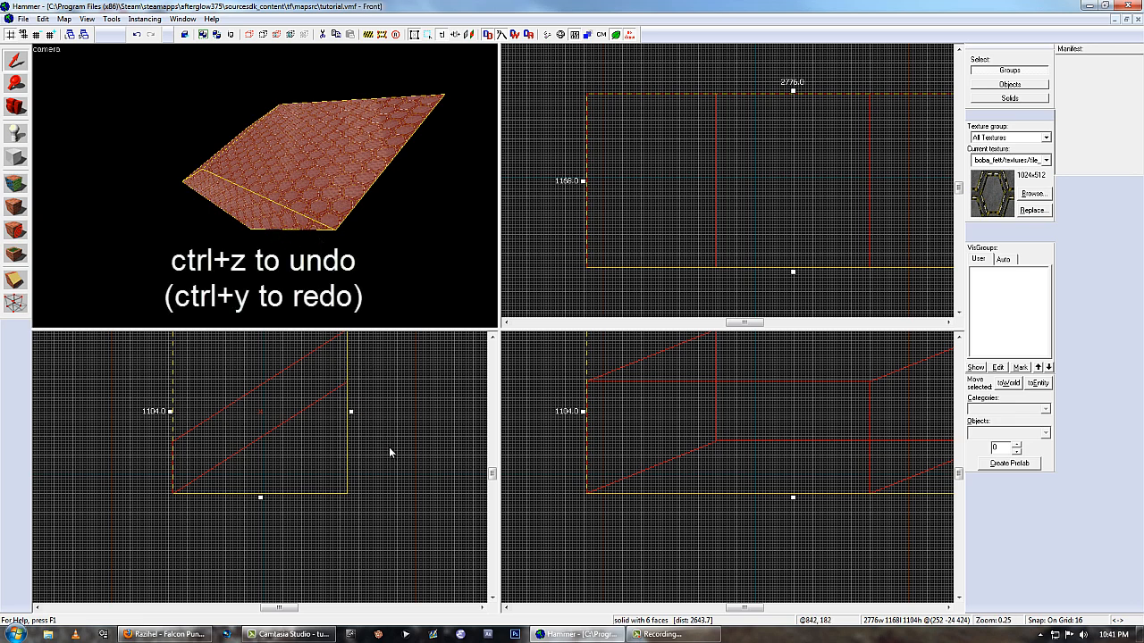
key("ctrl+z")
left_click(716, 465)
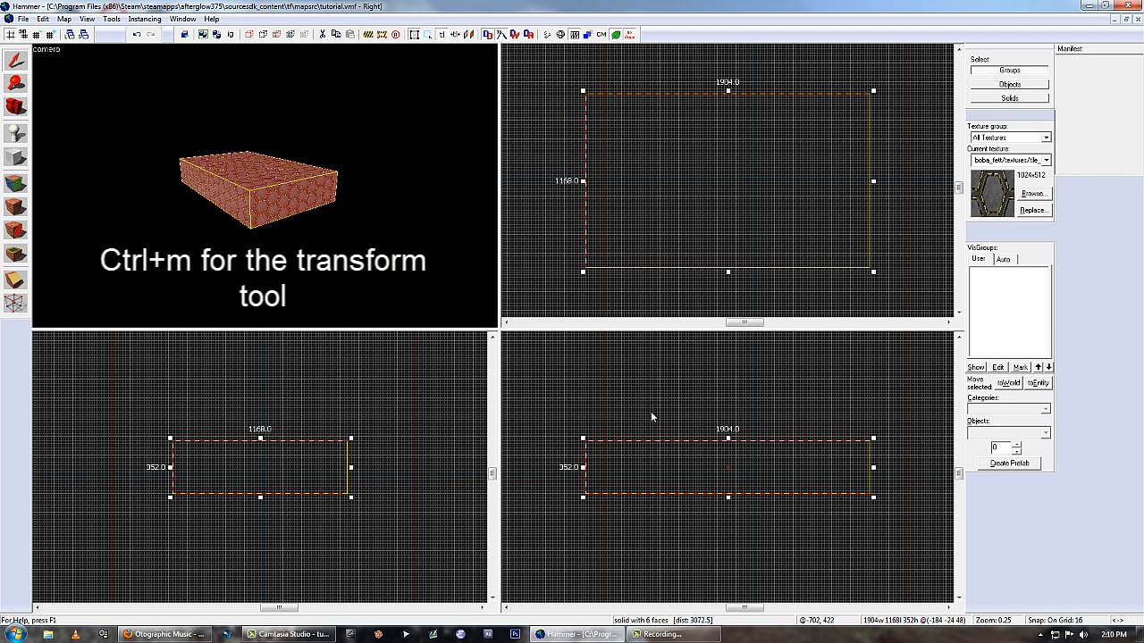
Rotate the block 45 degrees about the Z axis with the Transform tool, and undo the rotation
key("ctrl+m")
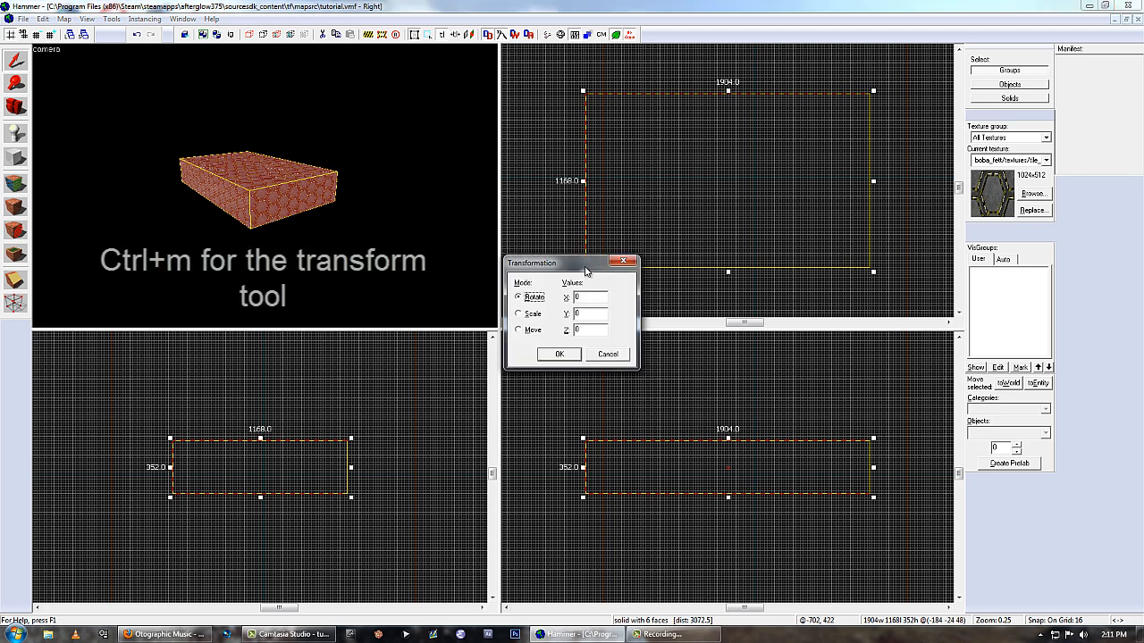
left_click_drag(604, 272, 611, 296)
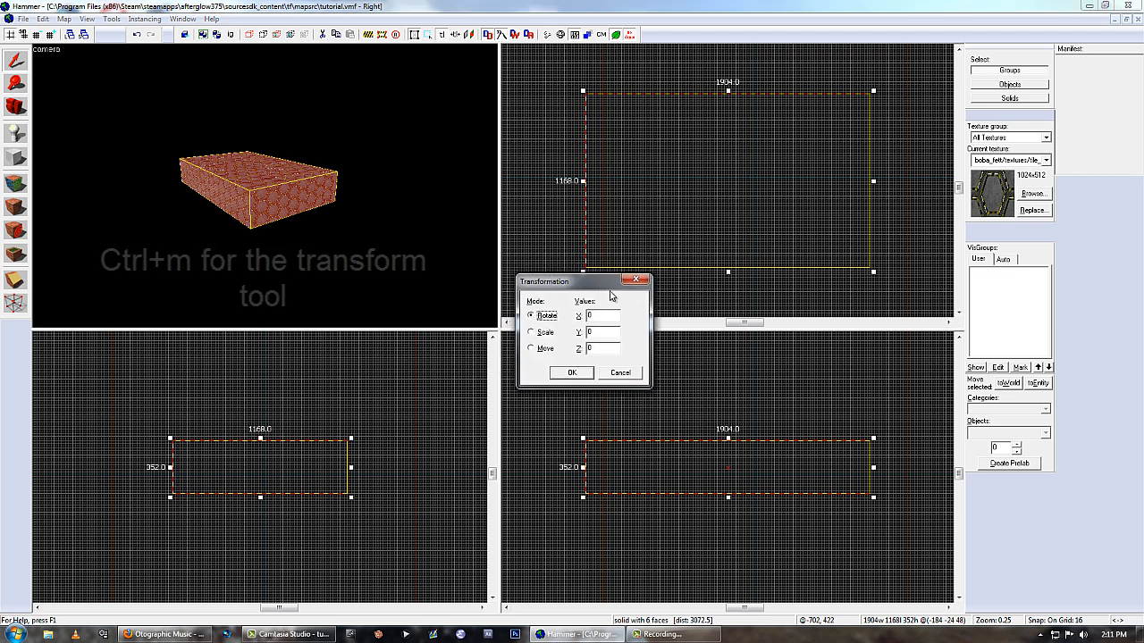
left_click(538, 339)
left_click(538, 354)
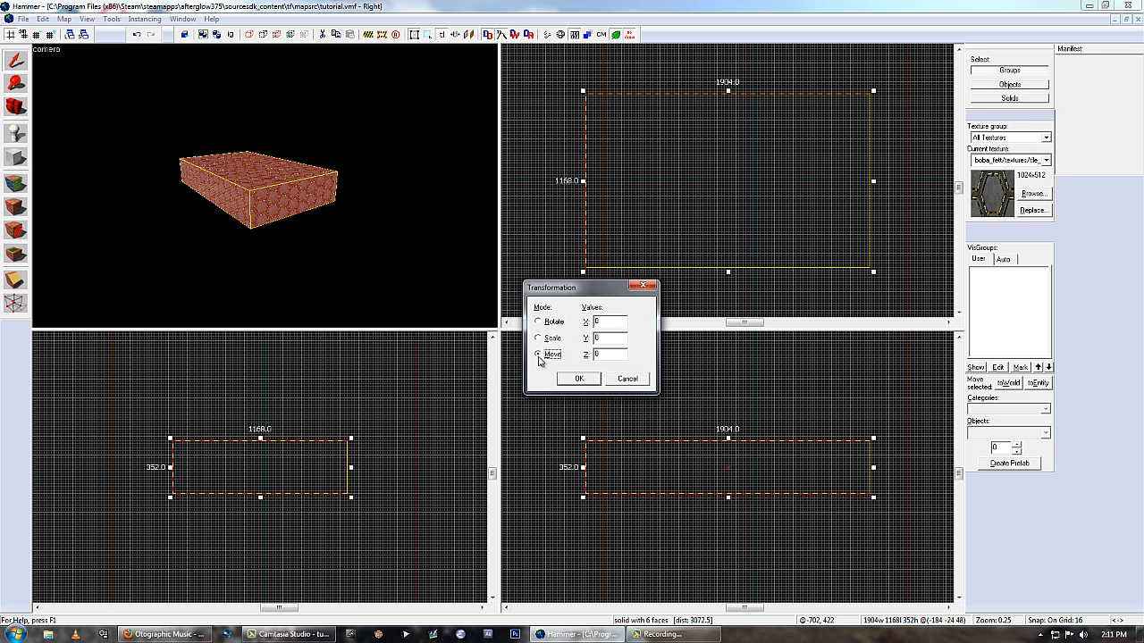
left_click(538, 322)
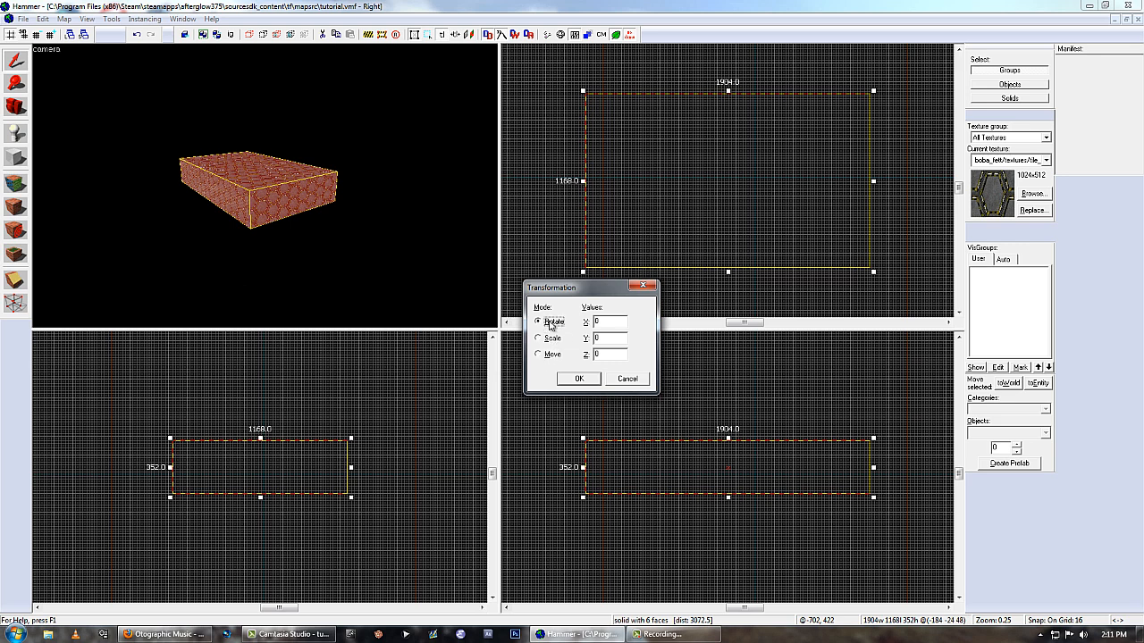
double_click(612, 355)
type("34")
key("BackSpace")
key("BackSpace")
type("45")
left_click(580, 380)
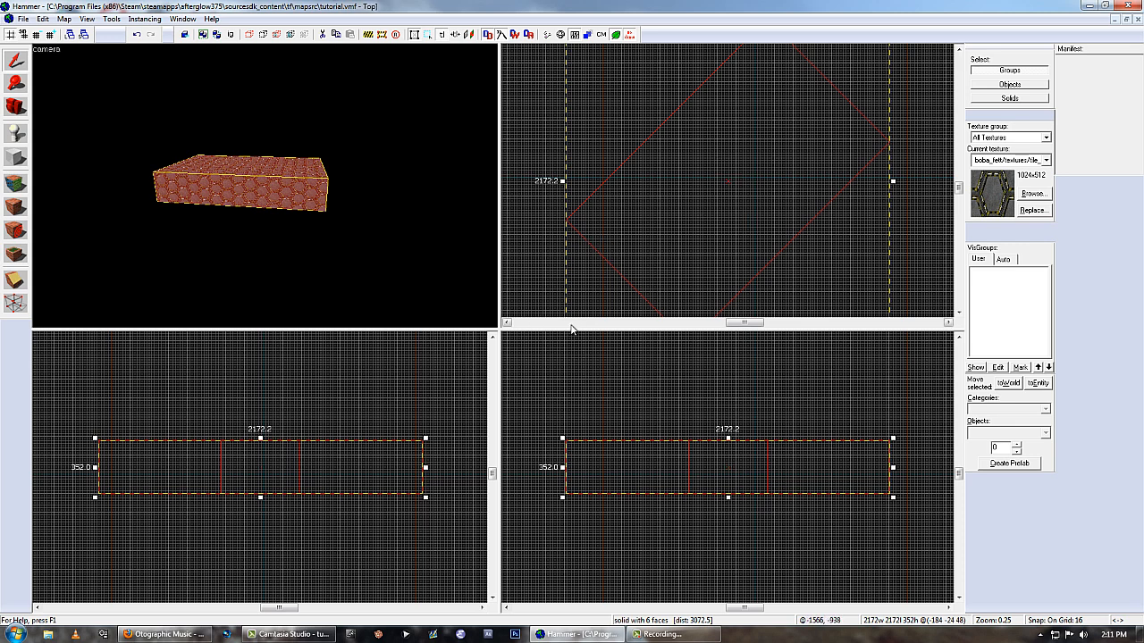
key("ctrl+z")
Scale the block along the Y axis to a length of 2336 with the Transform tool, and undo the scaling
key("ctrl+m")
left_click(527, 314)
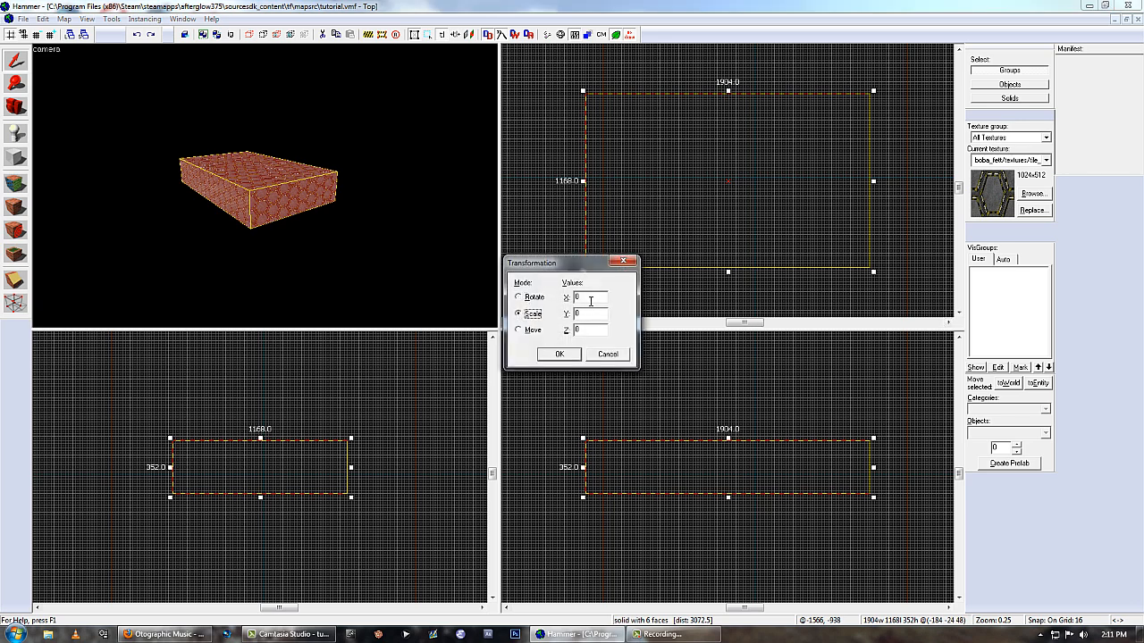
double_click(590, 313)
type("1")
left_click(568, 353)
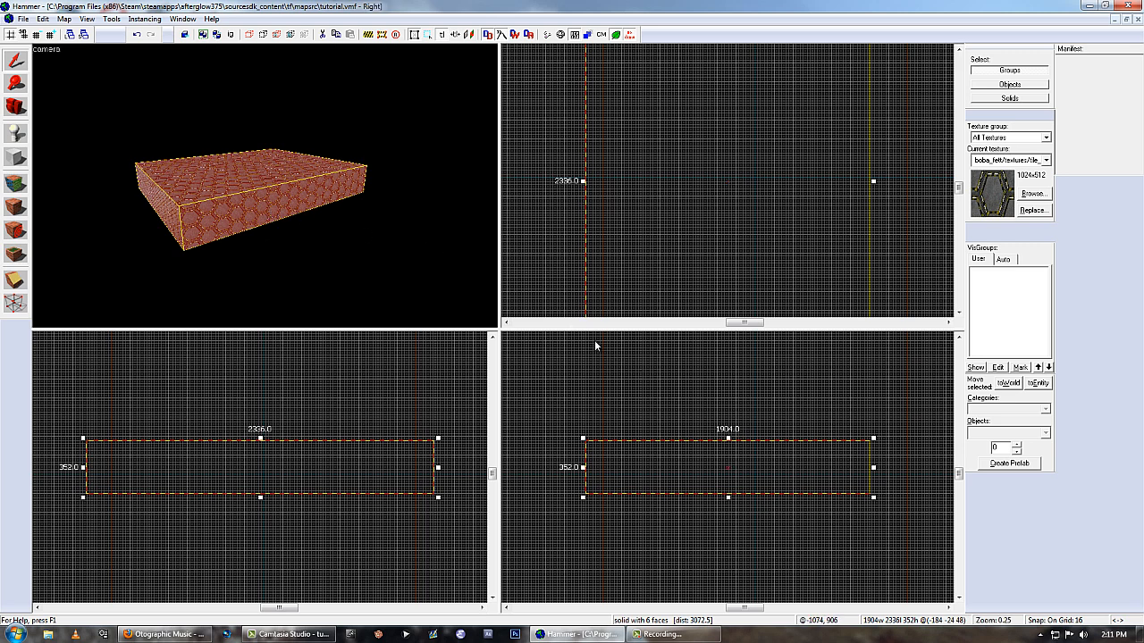
key("ctrl+z")
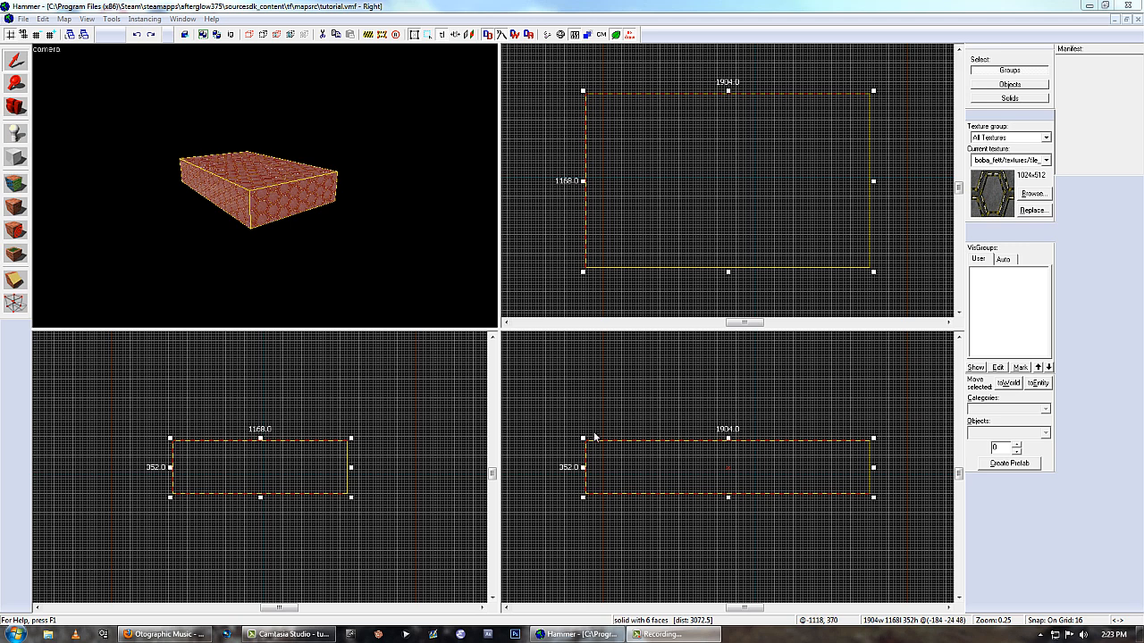
Enlarge the block from its corner in the right view to 2048 wide and 544 high, and try grid sizes 64 and 32 before restoring 16
left_click_drag(582, 439, 563, 412)
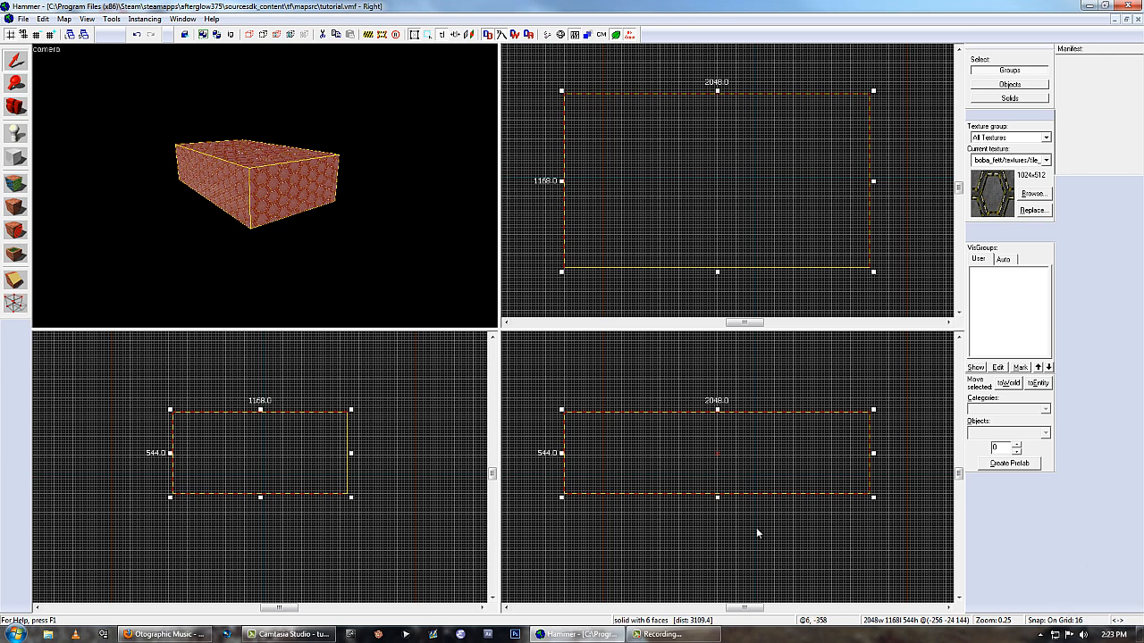
key("bracketright")
key("bracketright")
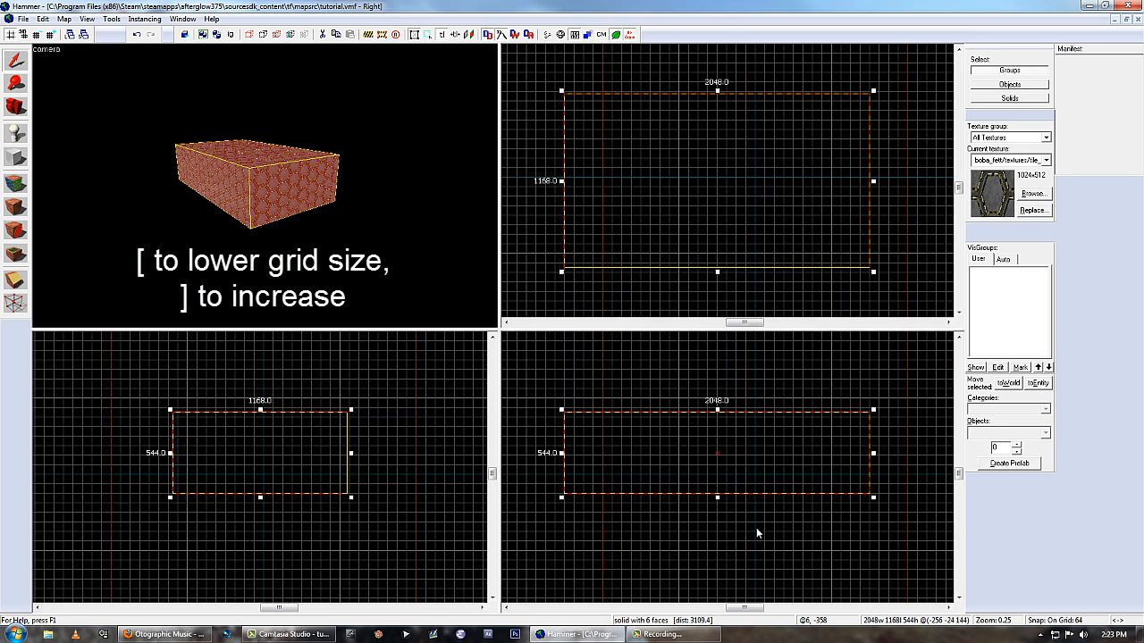
key("bracketleft")
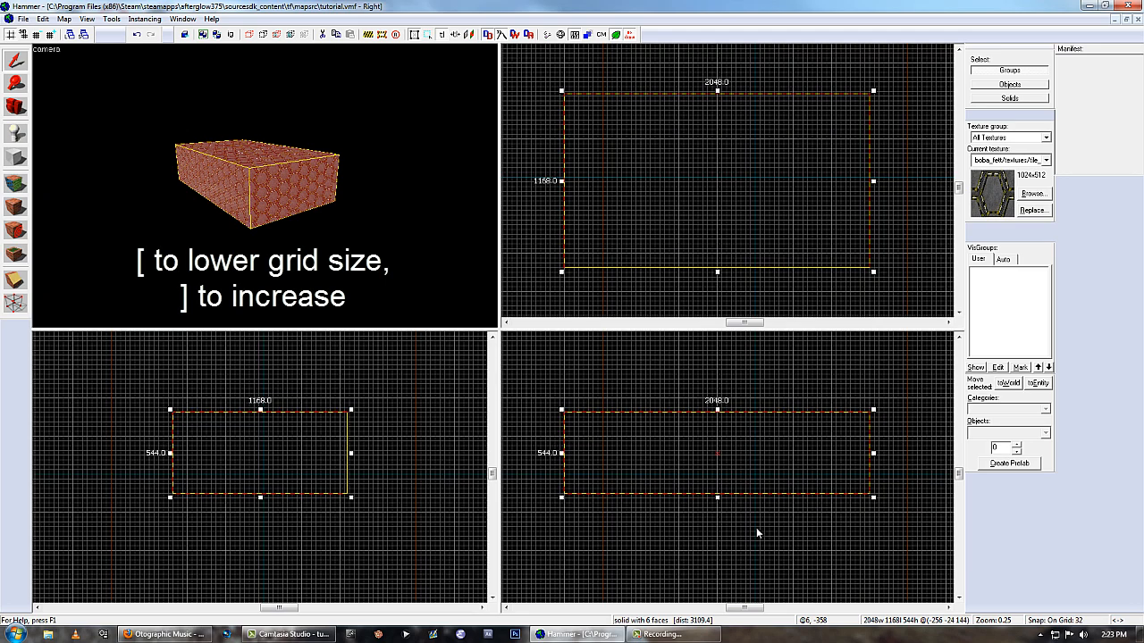
key("bracketleft")
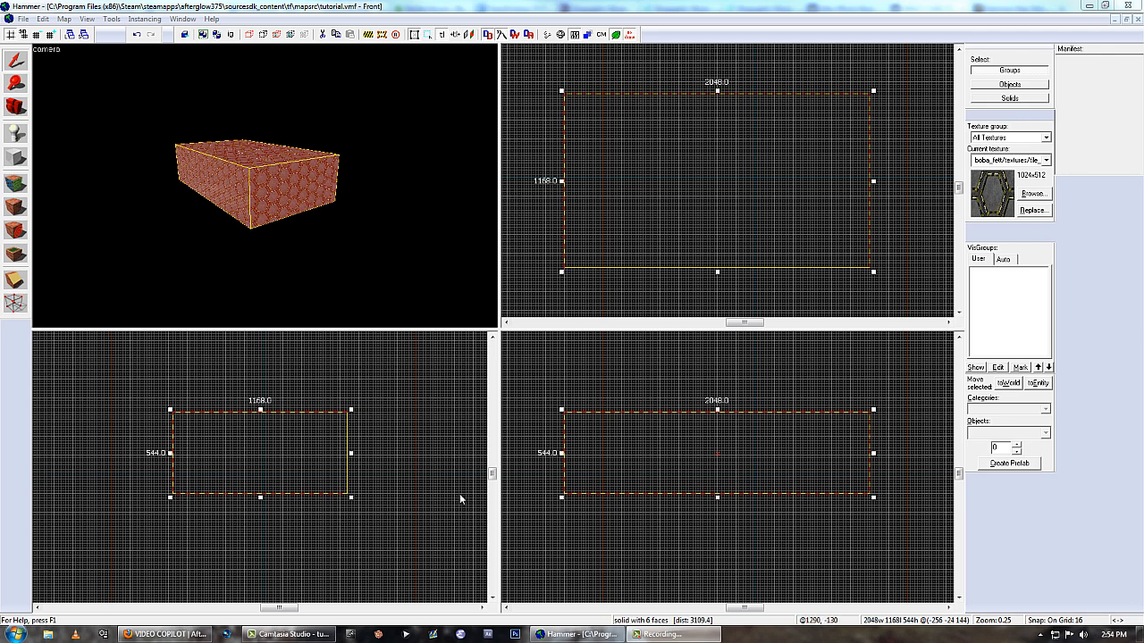
Practice zooming and panning the 2D right and front views around the block
left_click(718, 457)
scroll(717, 457, "down", 3)
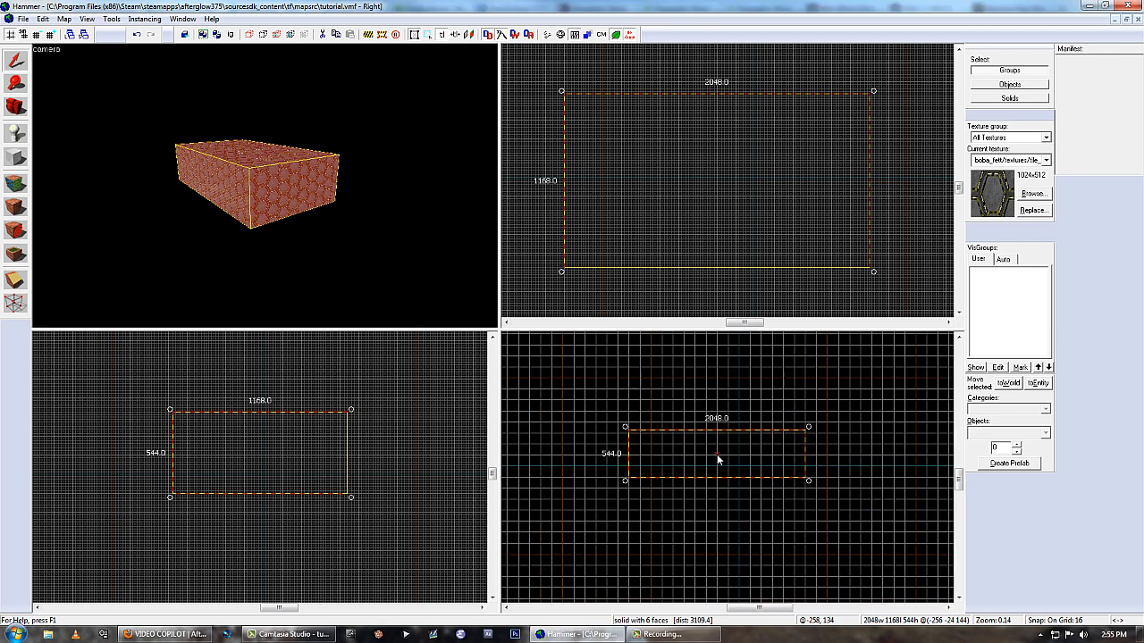
scroll(718, 457, "up", 4)
scroll(717, 456, "down", 3)
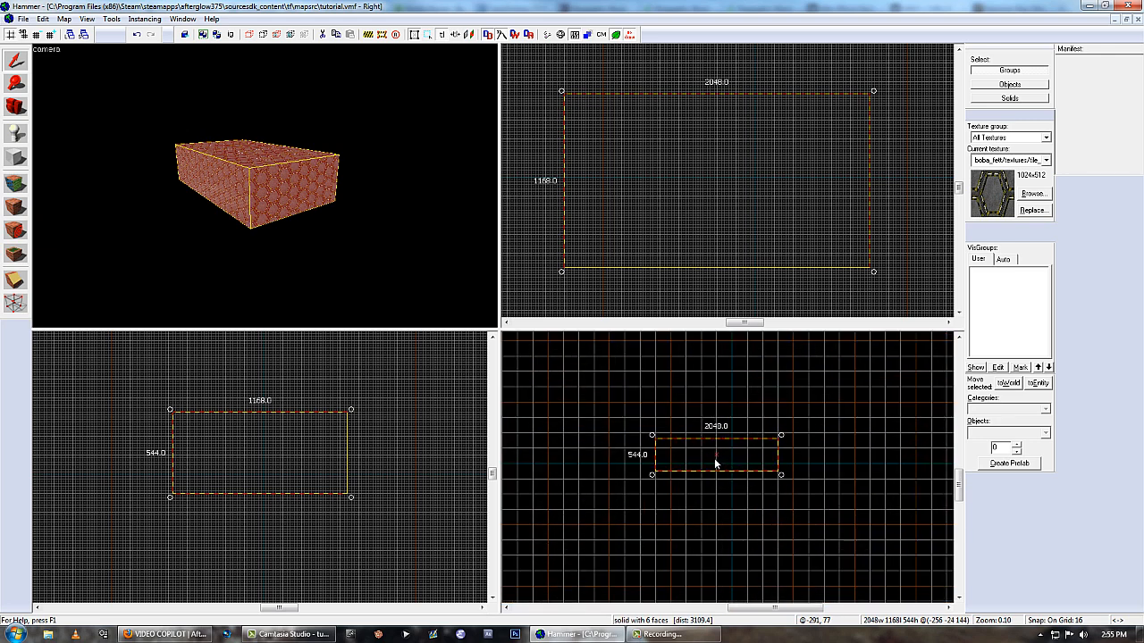
mouse_move(698, 417)
middle_mouse_down()
mouse_move(666, 438)
mouse_move(750, 429)
mouse_move(702, 397)
mouse_move(687, 410)
middle_mouse_up()
middle_click_drag(640, 469, 595, 468)
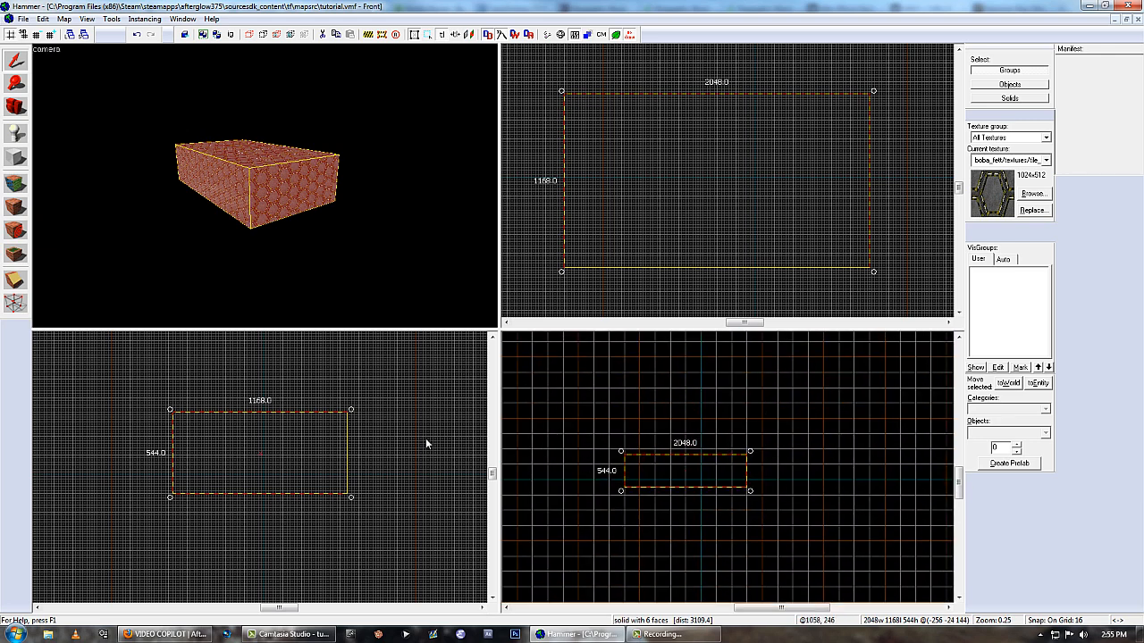
middle_click_drag(301, 407, 245, 418)
middle_click_drag(629, 466, 632, 450)
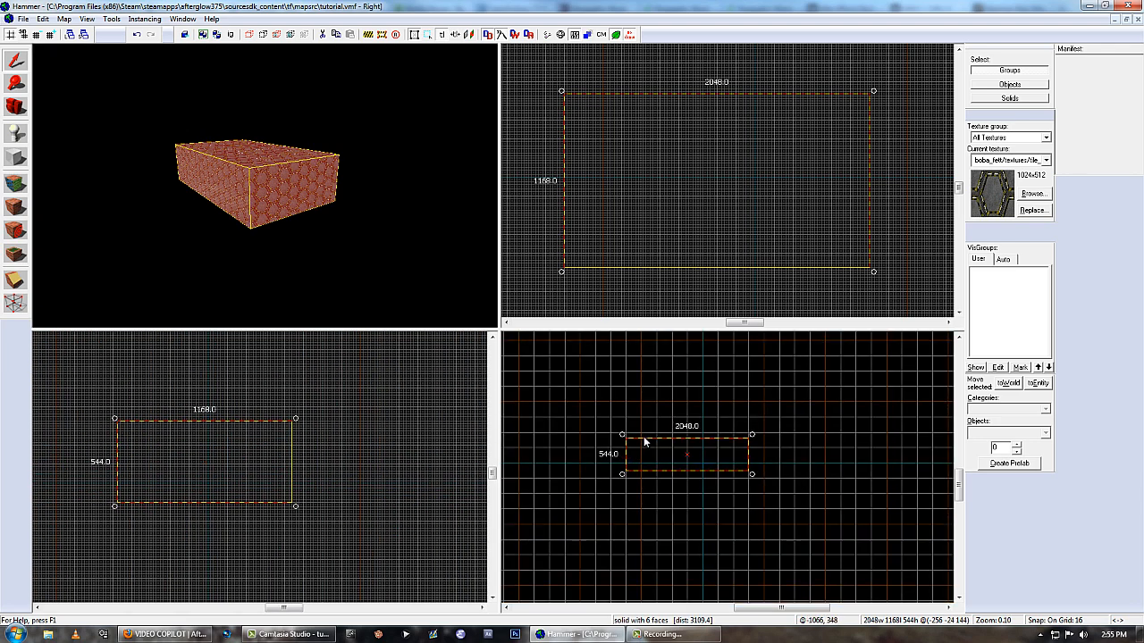
key("Escape")
left_click(674, 453)
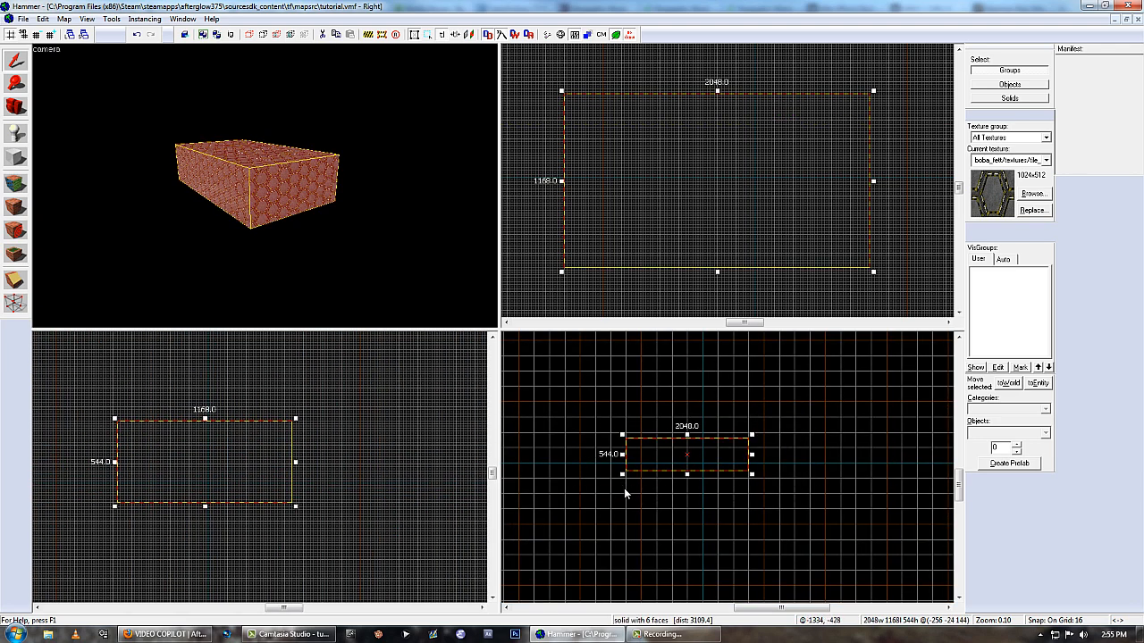
scroll(700, 481, "up", 3)
scroll(699, 481, "up", 3)
scroll(717, 477, "down", 2)
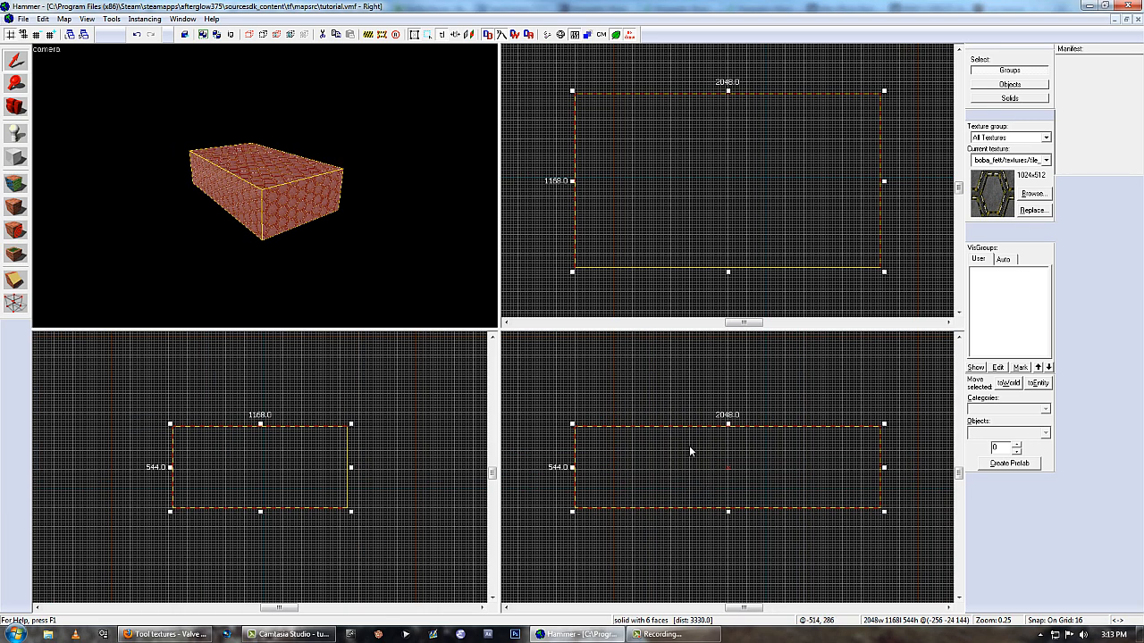
Shrink the block from its corner in the right view to a thin slab 720 wide and 16 high
left_click_drag(883, 424, 631, 509)
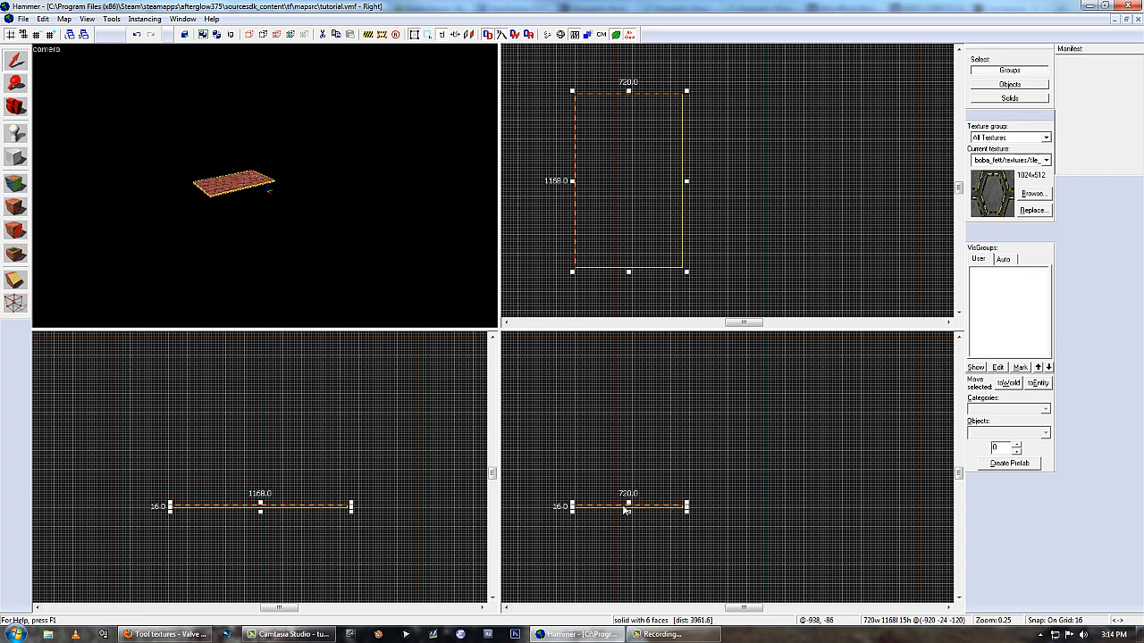
scroll(631, 513, "up", 2)
scroll(630, 513, "up", 1)
scroll(356, 513, "up", 2)
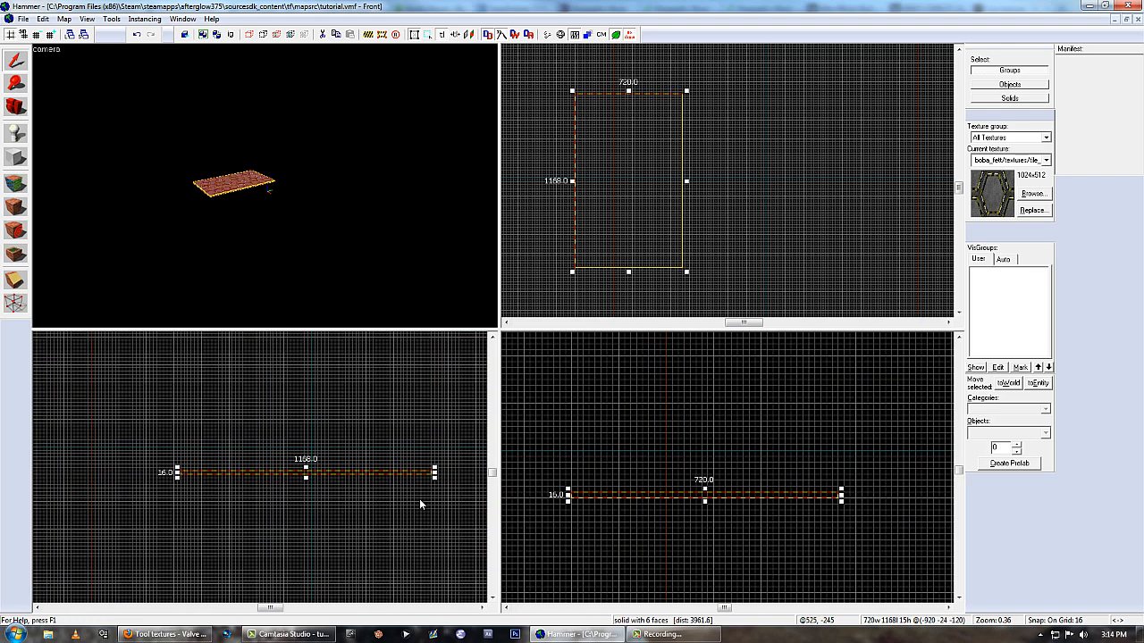
scroll(761, 503, "down", 4)
scroll(657, 498, "up", 2)
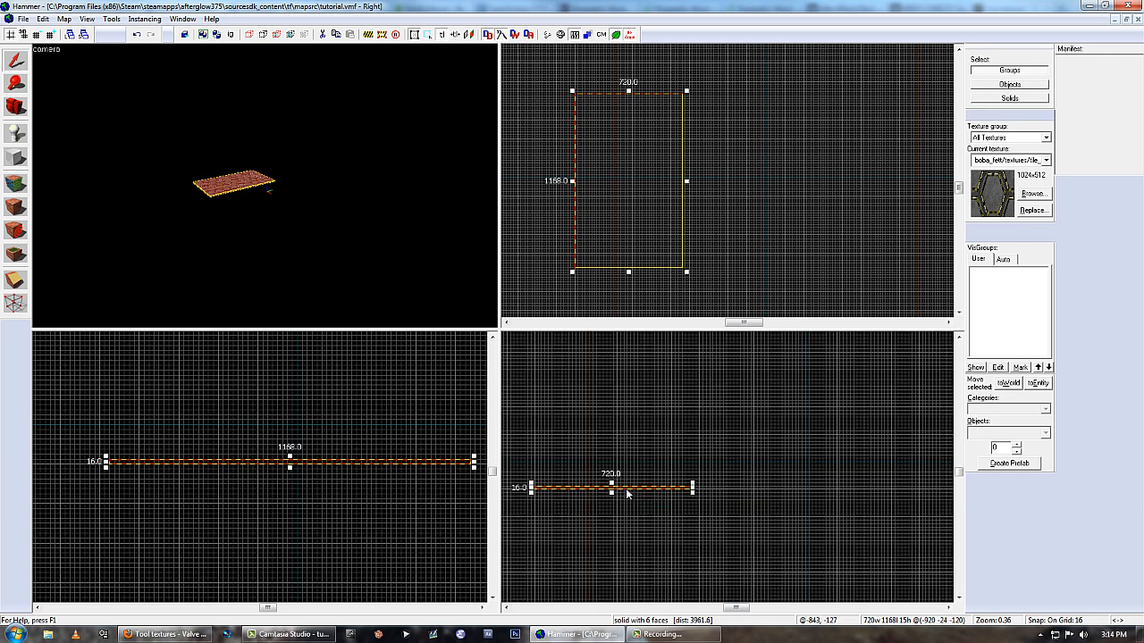
Duplicate the slab sideways in the right view and move the copy to 1176, -24, -120
left_click_drag(616, 489, 904, 489, "shift")
middle_click_drag(876, 504, 690, 467)
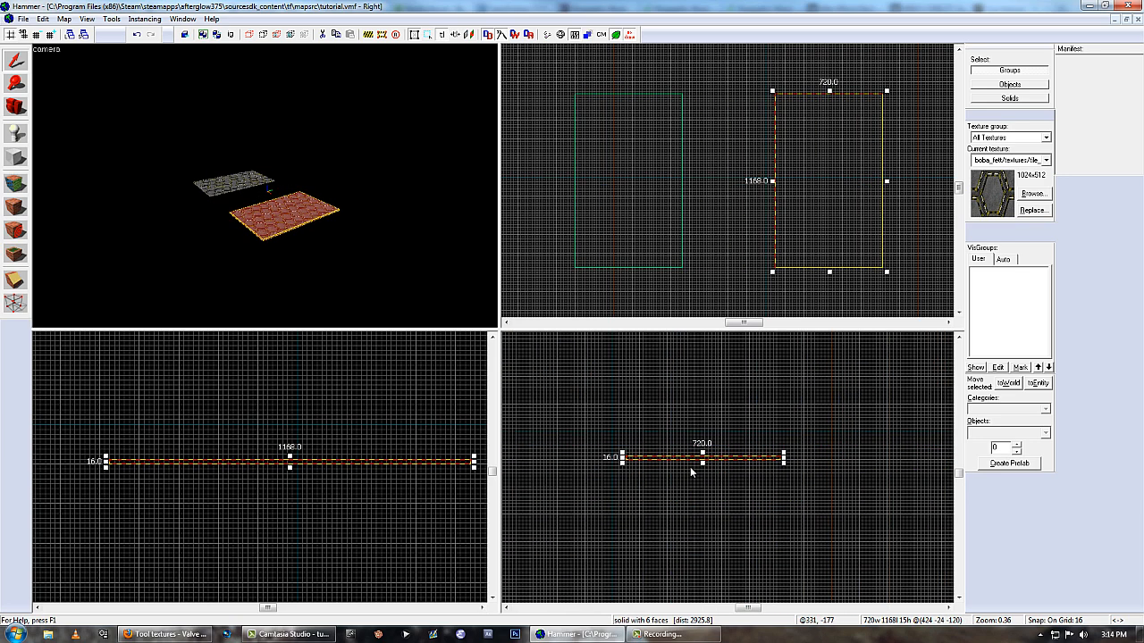
left_click(696, 459)
left_click_drag(699, 461, 862, 463)
key("z")
key("a")
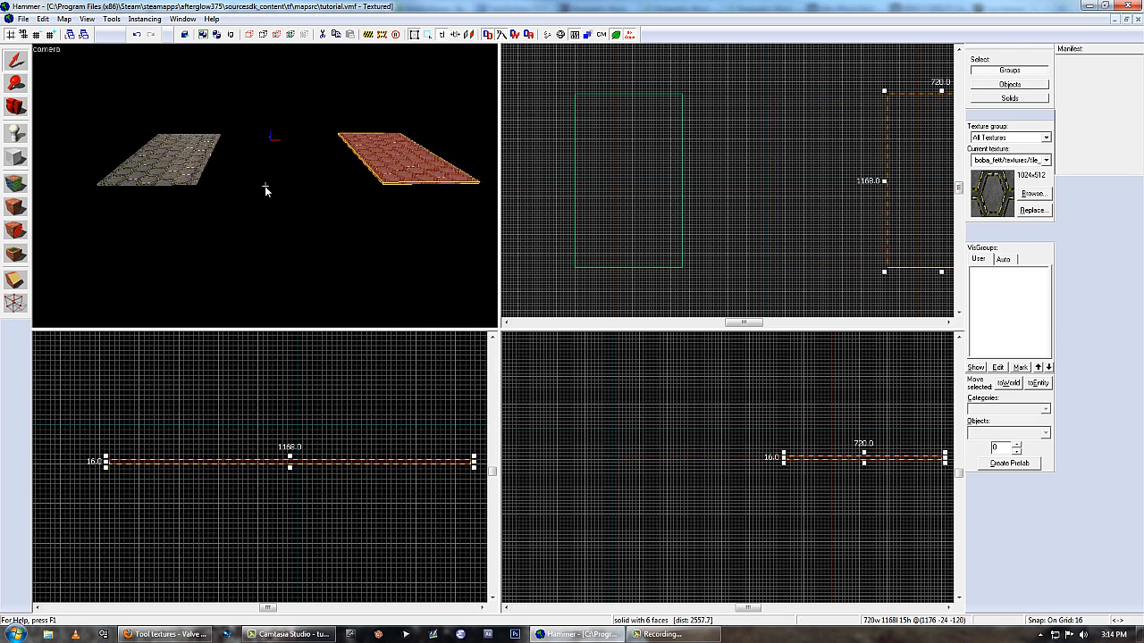
Select both slabs together with a selection box in the right view, and clear the selection
scroll(745, 429, "down", 6)
left_click_drag(647, 502, 788, 463)
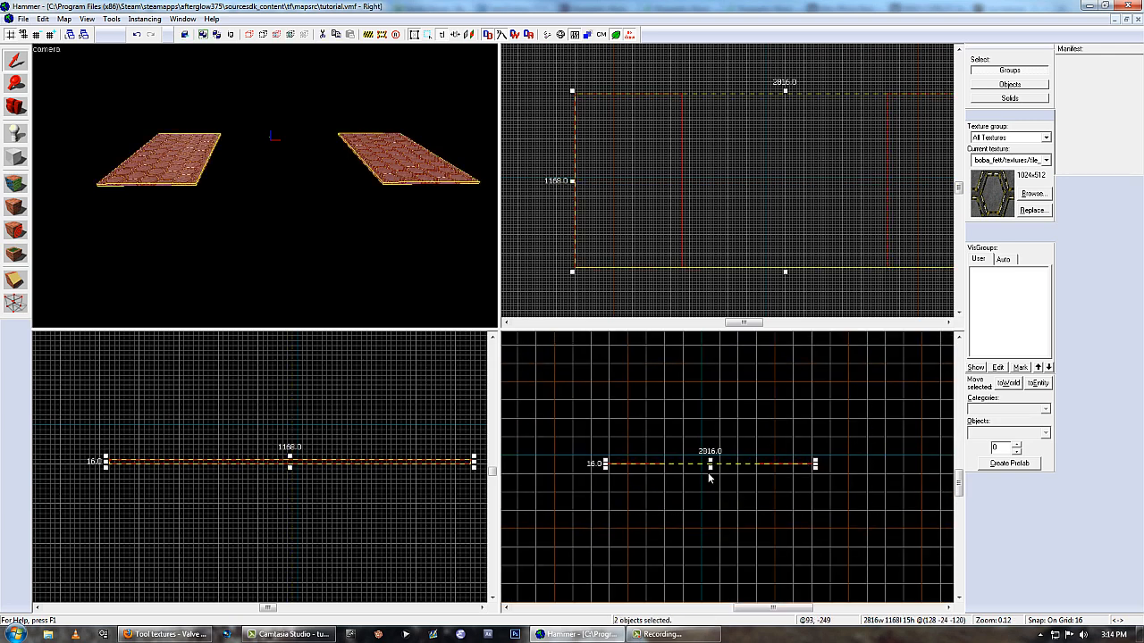
scroll(708, 478, "up", 2)
left_click(204, 186)
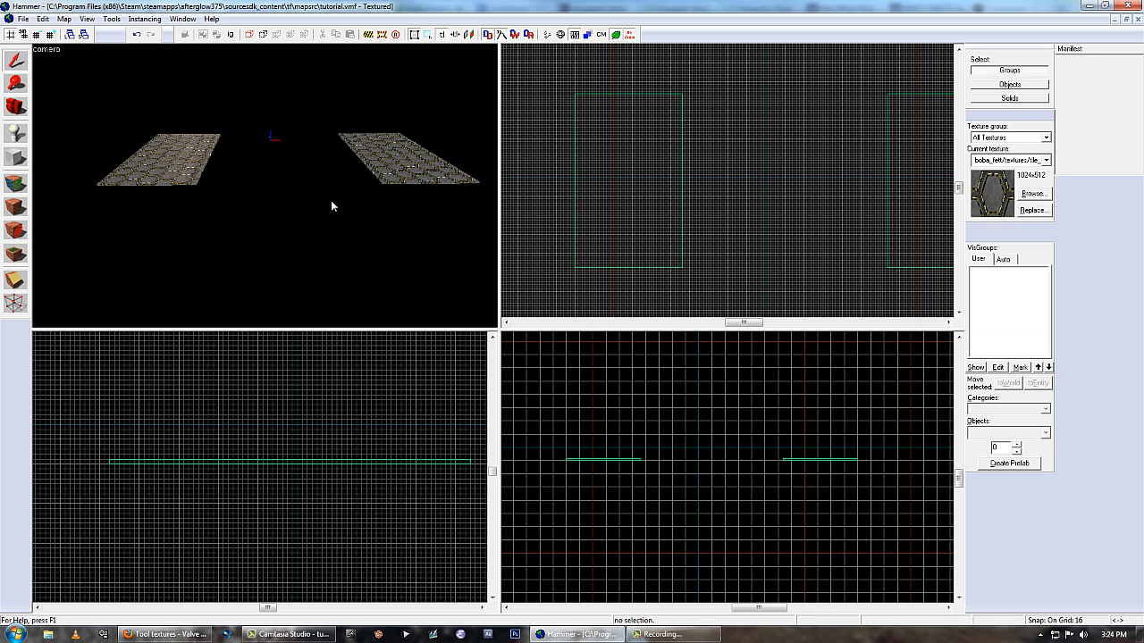
Create a block 2816 wide, 1168 long and 1072 high enclosing both slabs, drawn in the right view
key("shift+b")
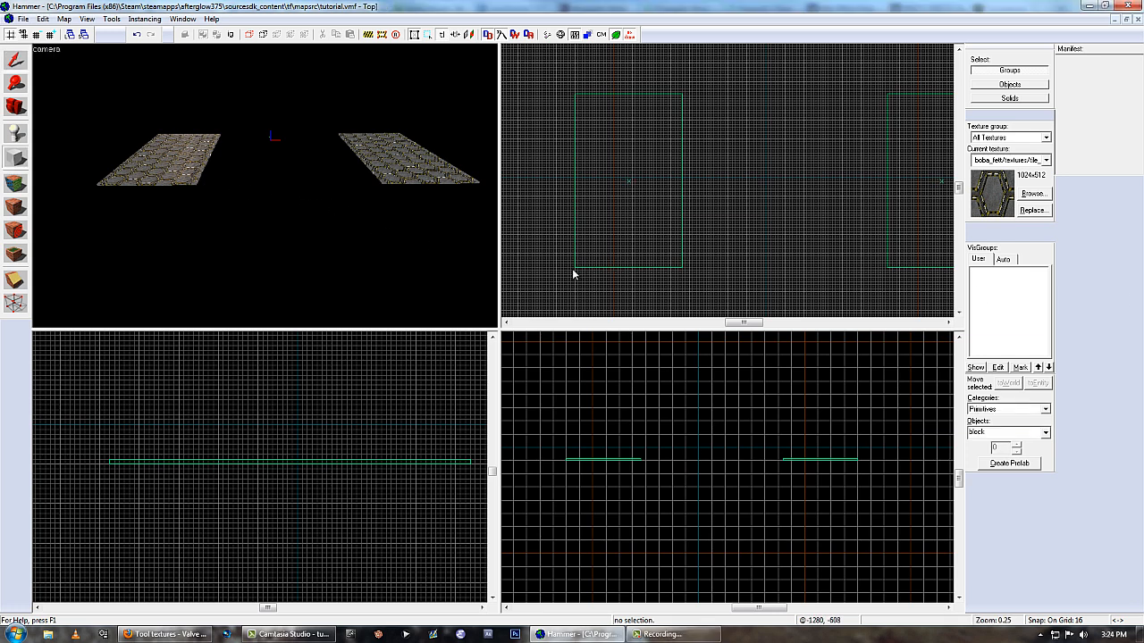
left_click_drag(567, 474, 858, 371)
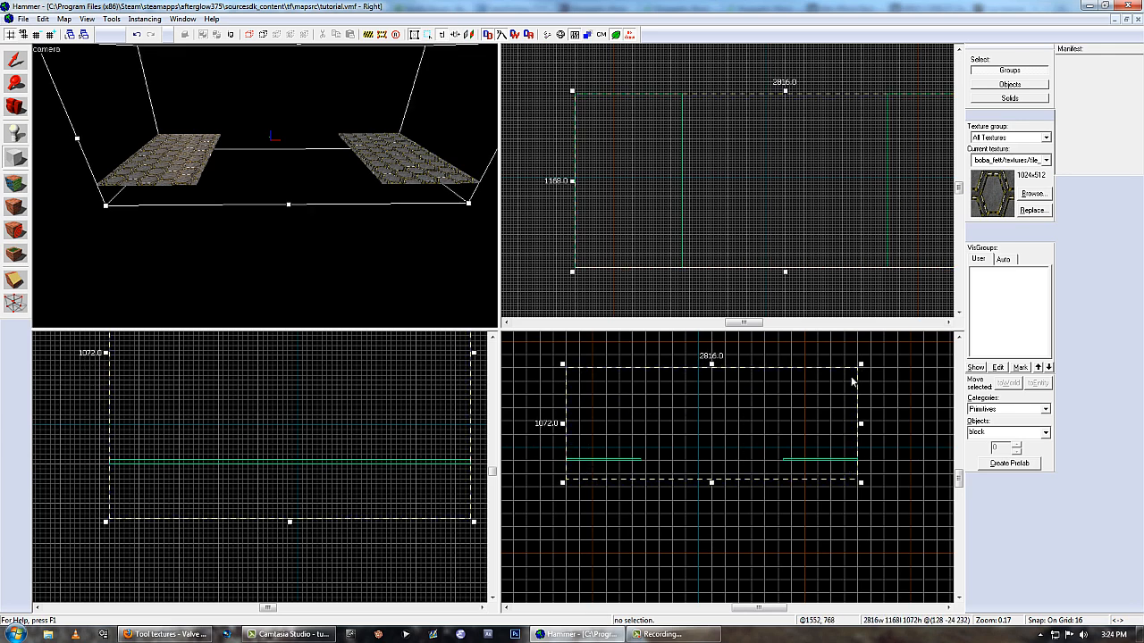
key("Return")
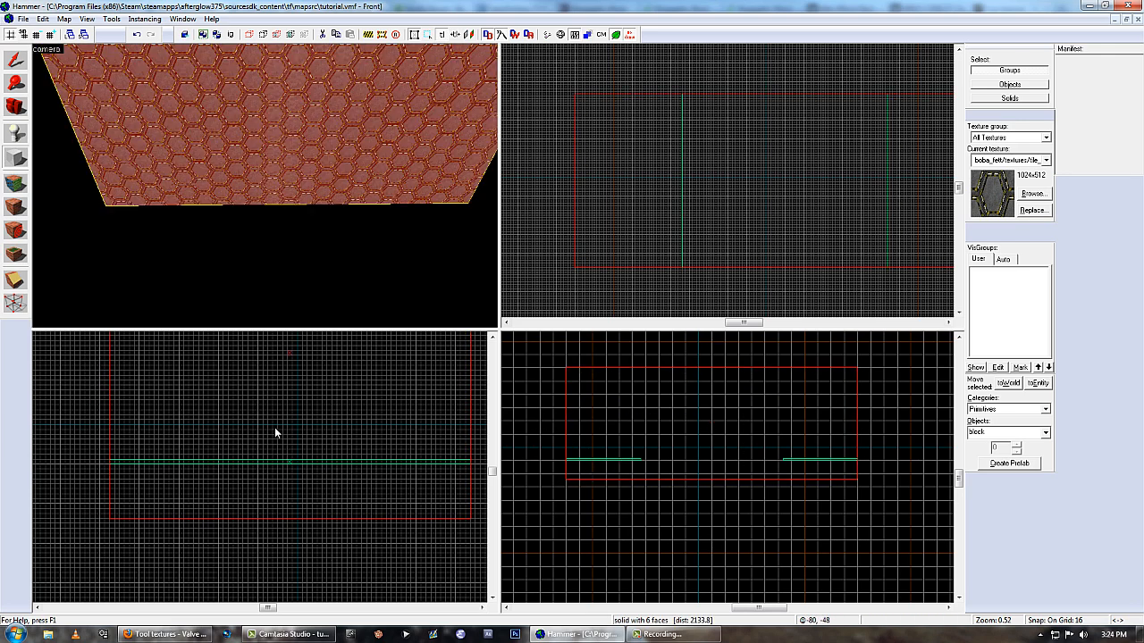
Raise the top edge of the enclosing block in the right view to a height of 1440
key("z")
key("s")
key("d")
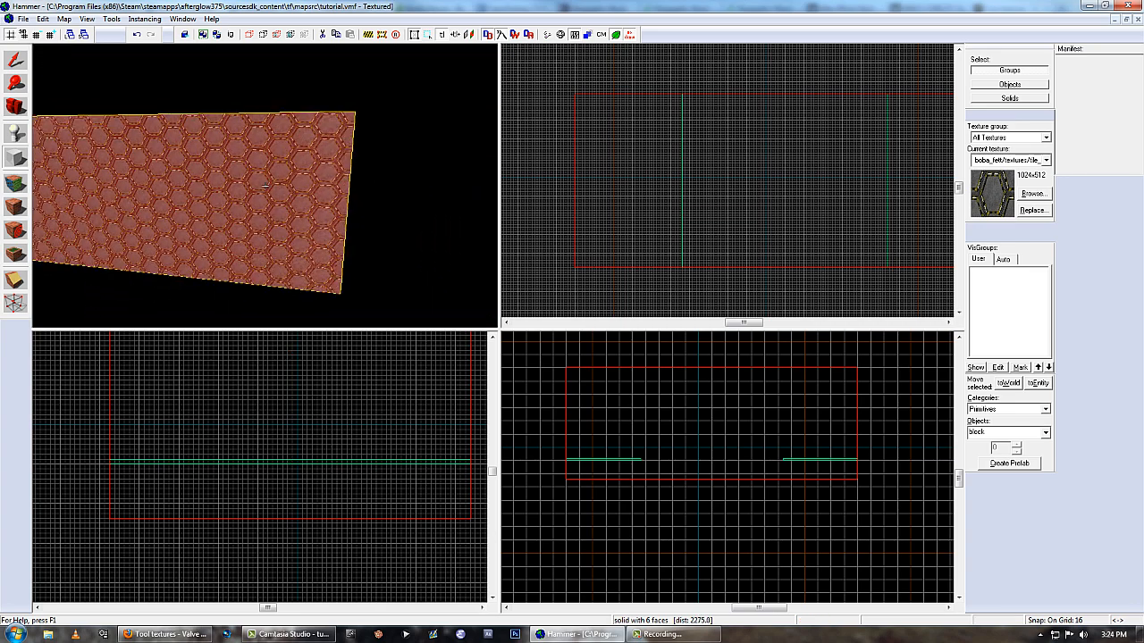
key("z")
key("shift+s")
middle_click_drag(695, 445, 700, 529)
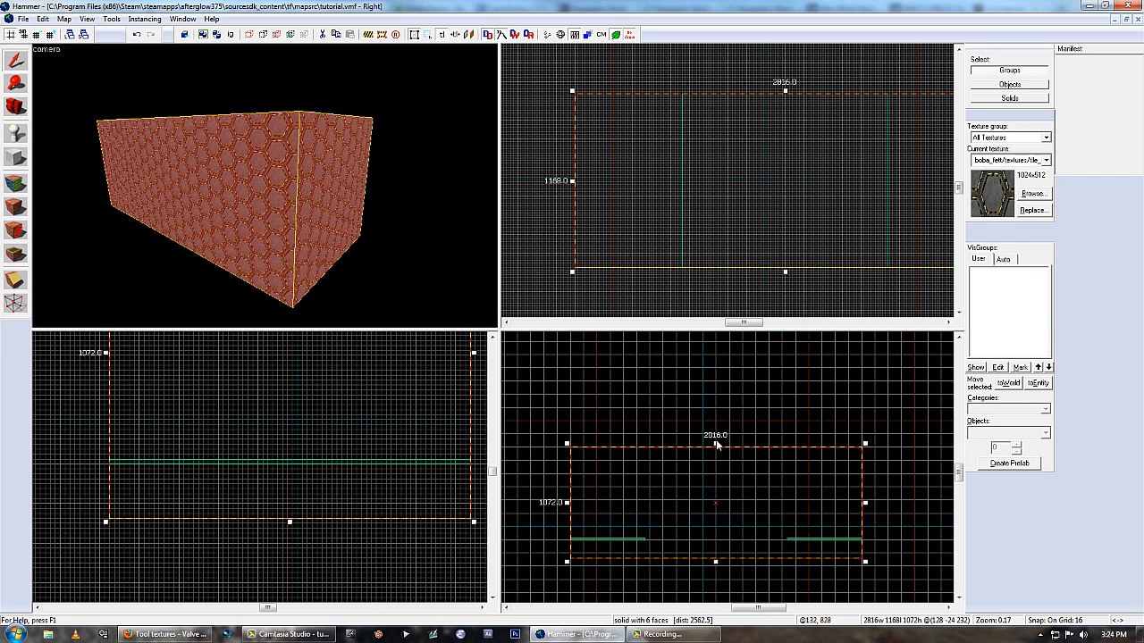
left_click_drag(716, 442, 714, 407)
scroll(194, 131, "down", 3)
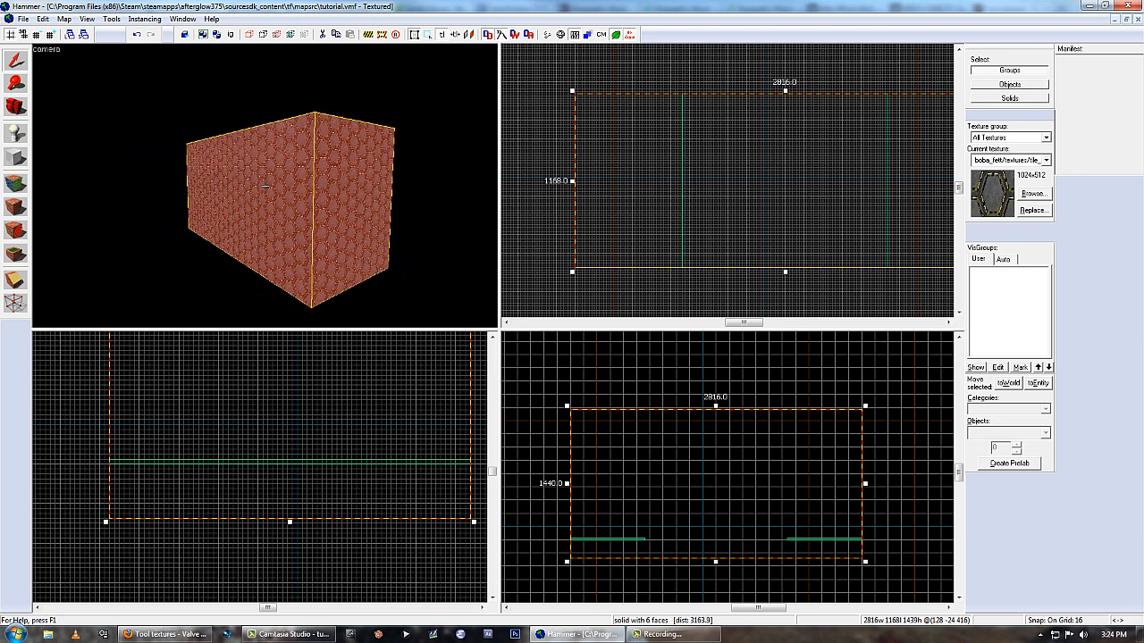
Hollow out the enclosing block with a wall thickness of -16 so the walls extend outward
left_click(112, 19)
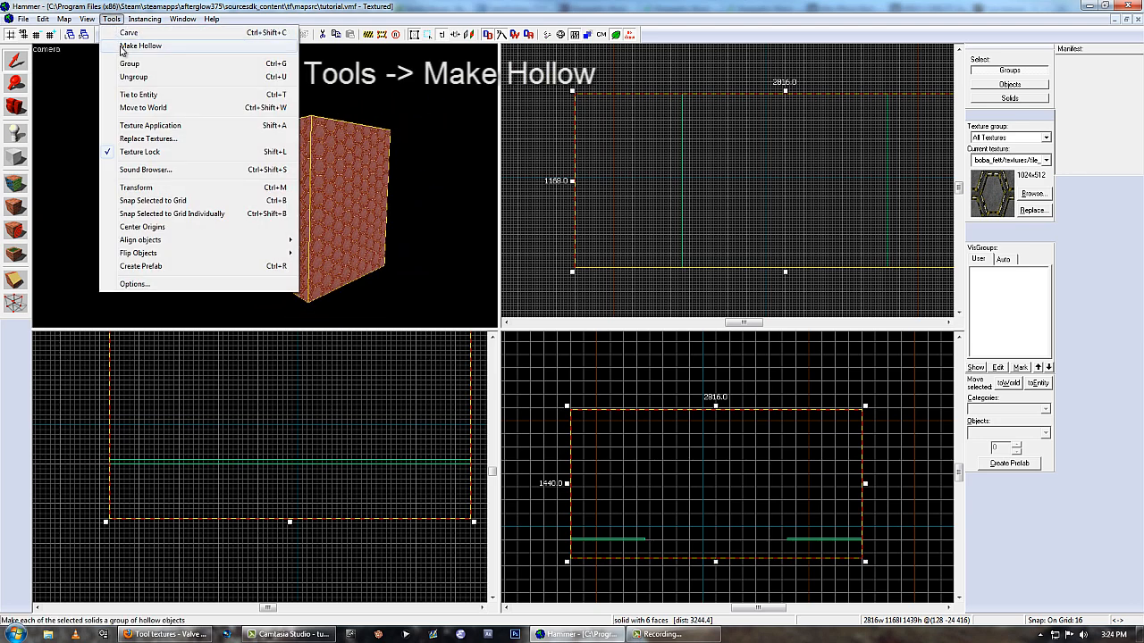
left_click(124, 44)
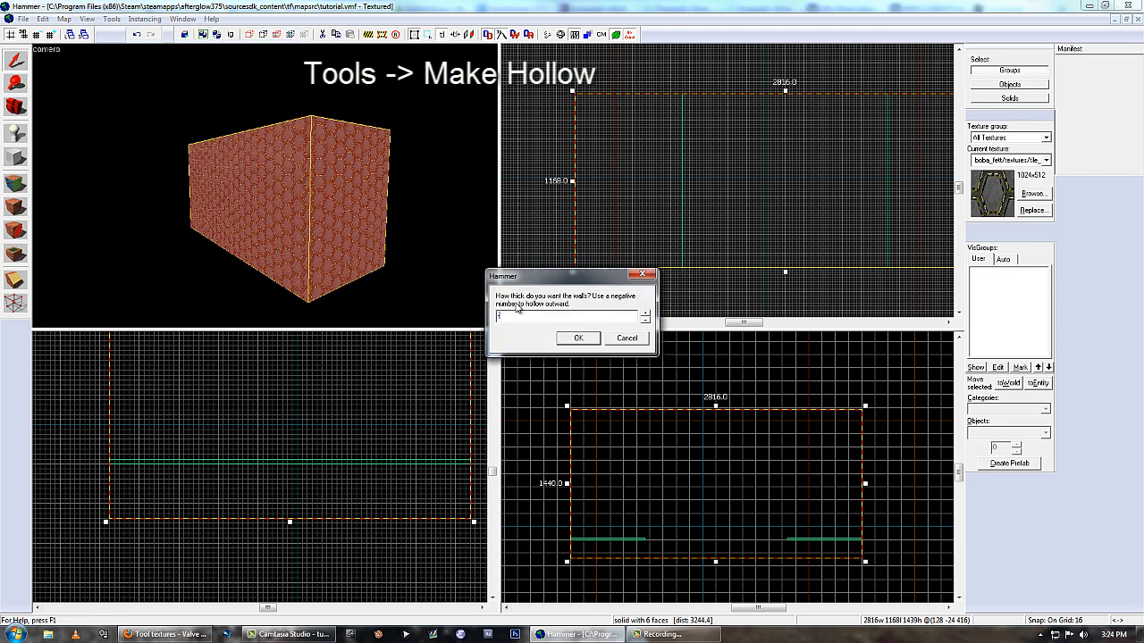
type("-16")
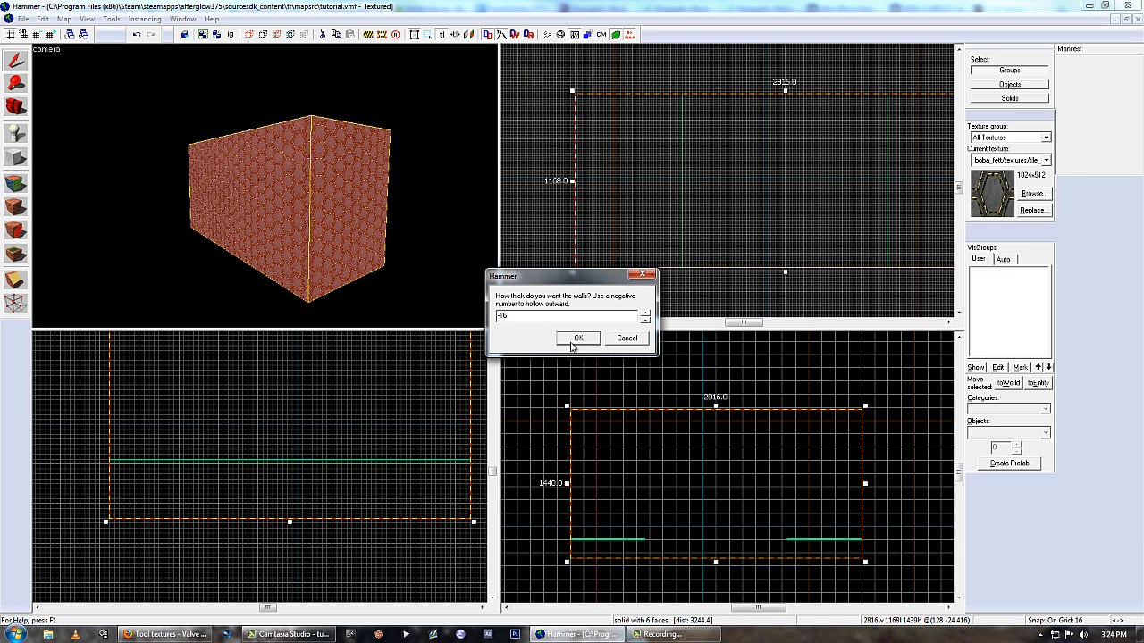
left_click(577, 338)
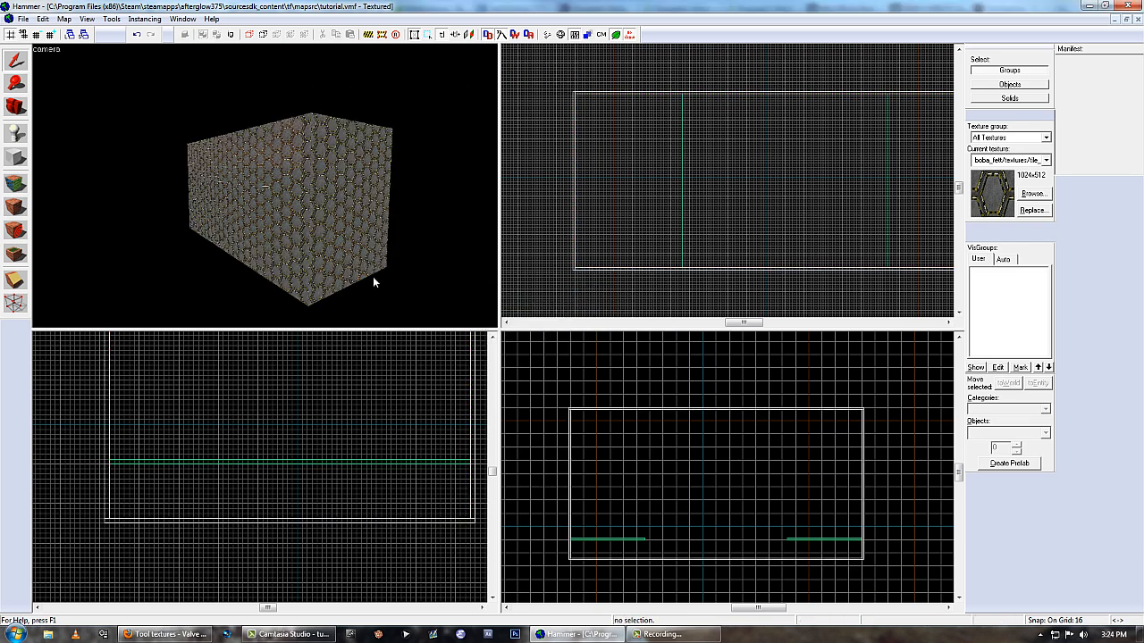
Enter the hollow room in the camera view and select the room's whole group of walls
left_click_drag(373, 276, 360, 229)
key("z")
key("w")
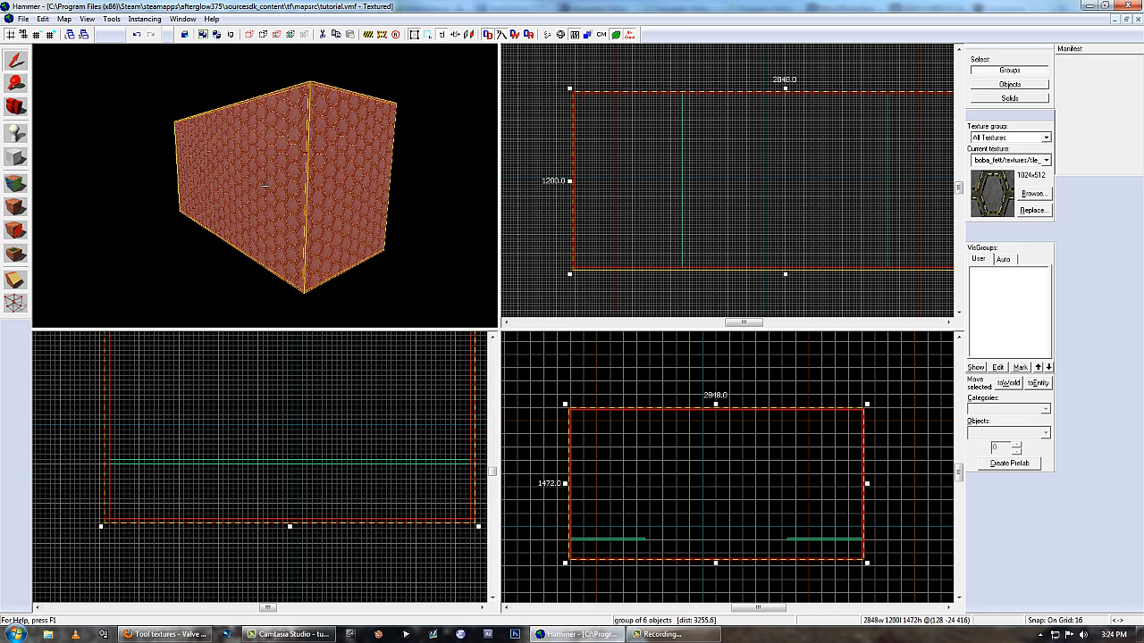
key("w")
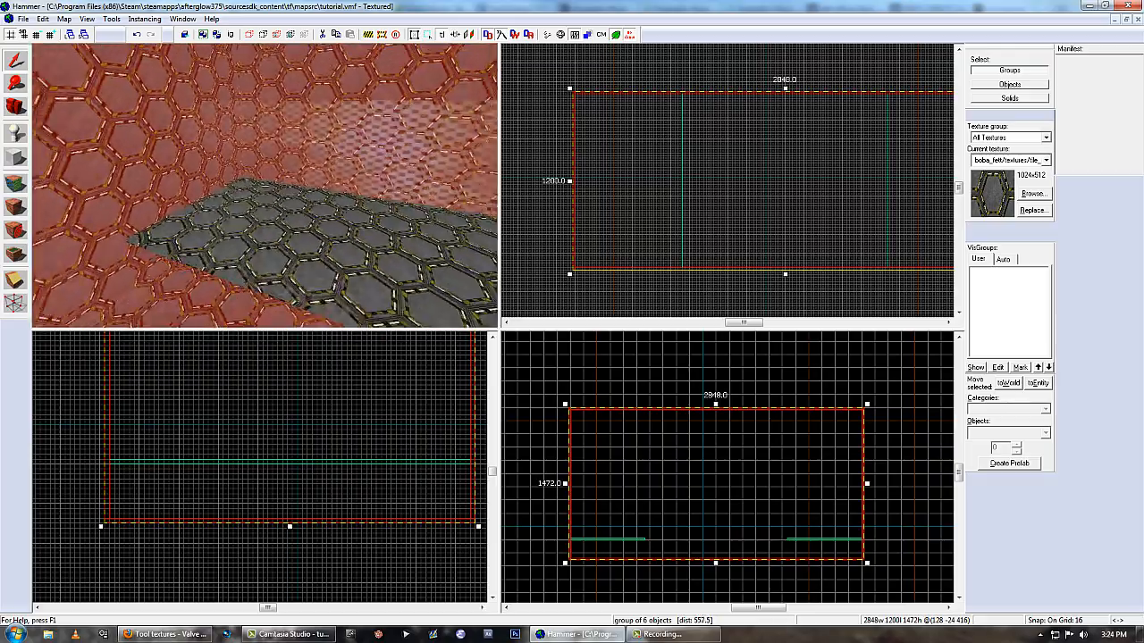
key("w")
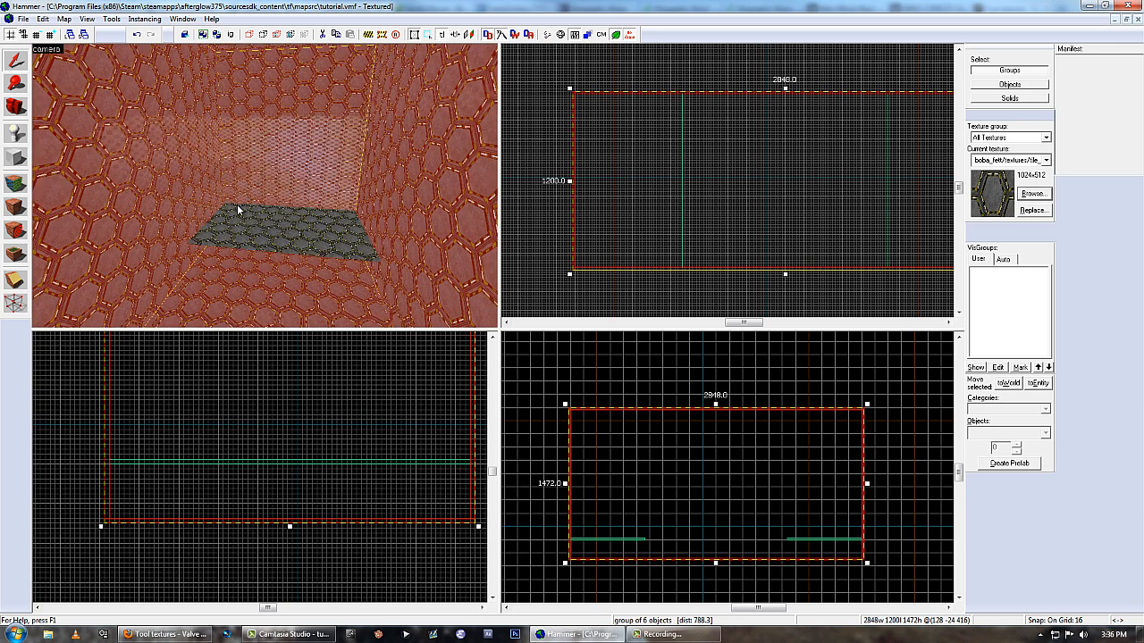
left_click(224, 229)
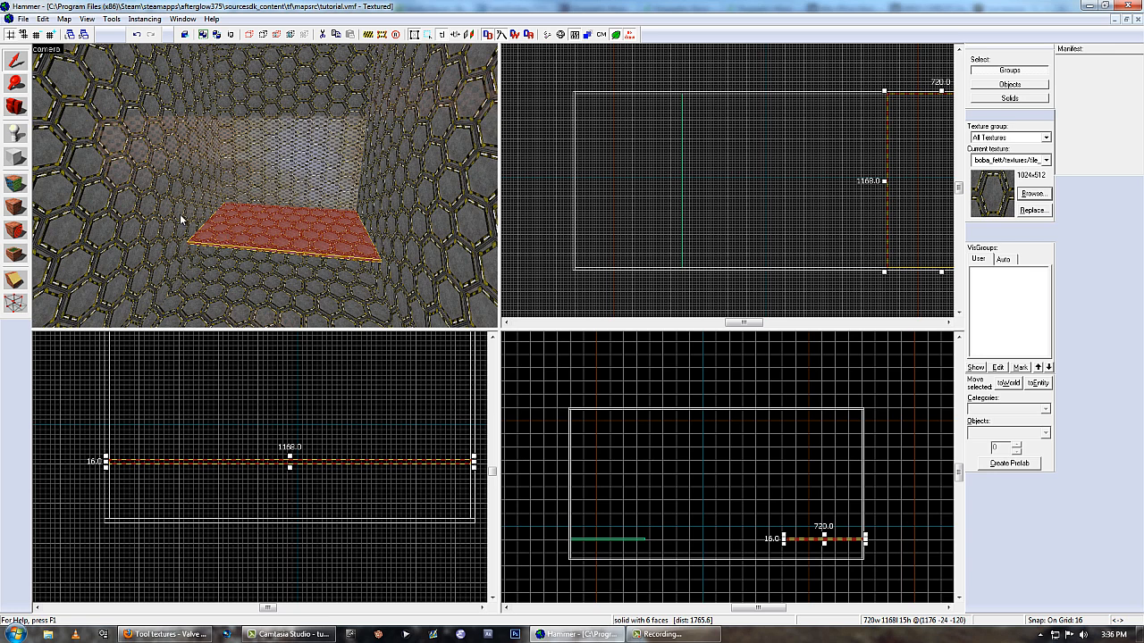
left_click(160, 141)
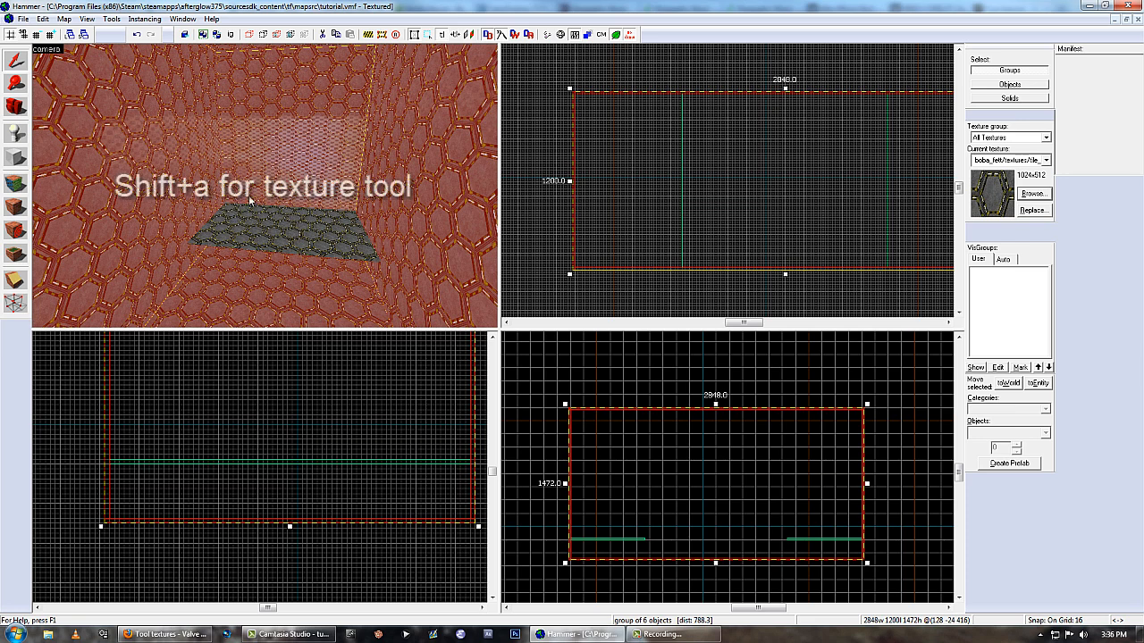
Open the texture browser for the selected room's faces and filter the textures by "dev"
key("shift+a")
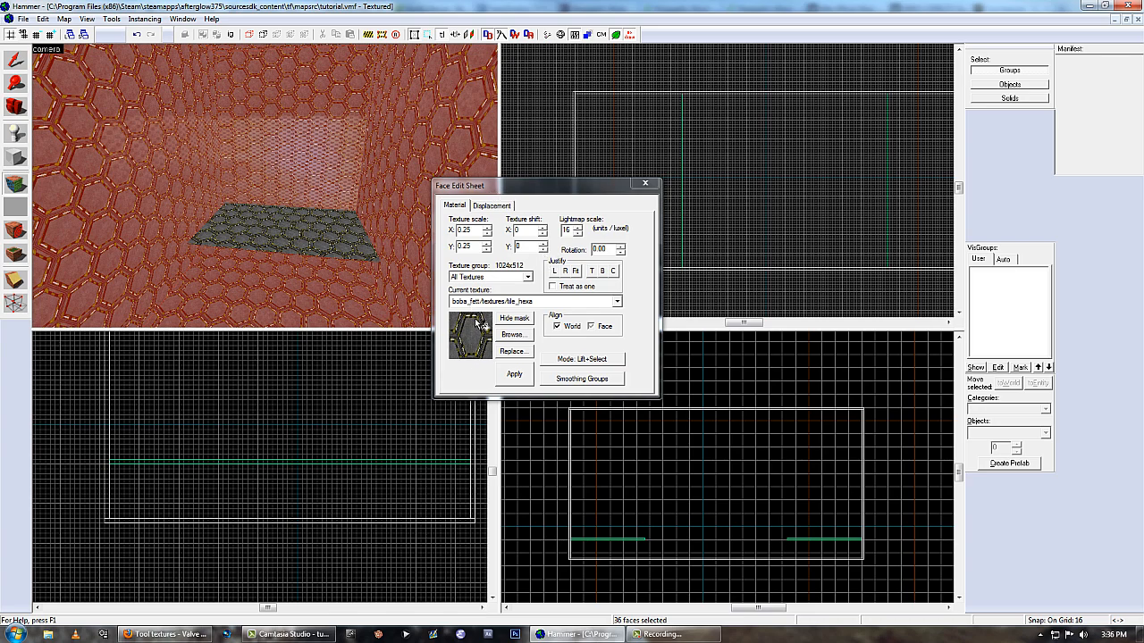
left_click(512, 335)
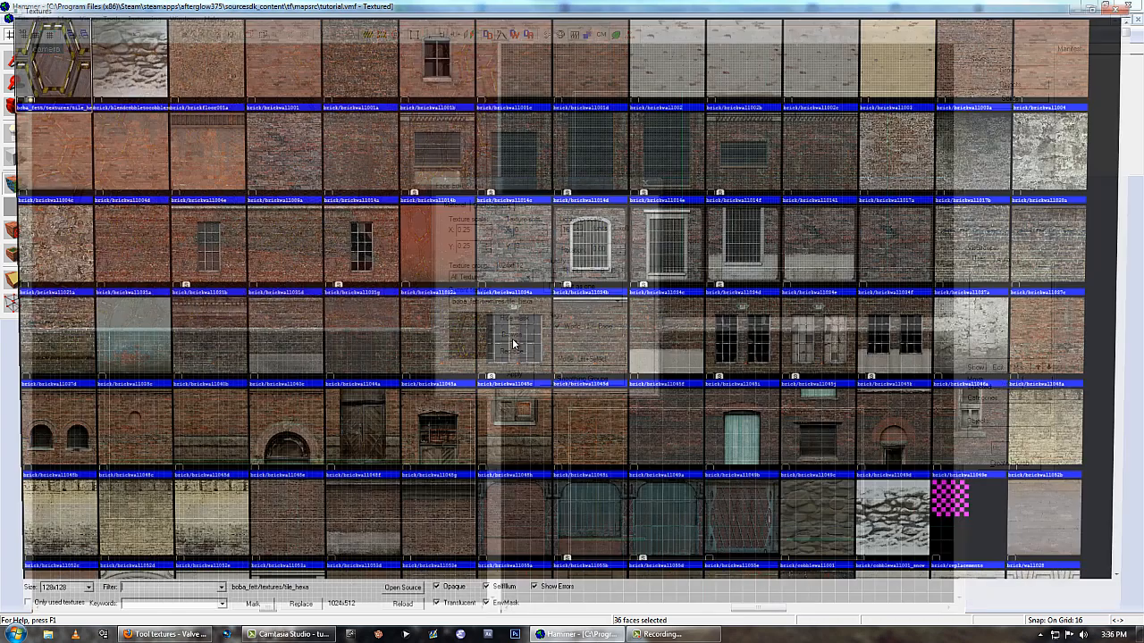
scroll(409, 295, "down", 3)
scroll(408, 295, "down", 15)
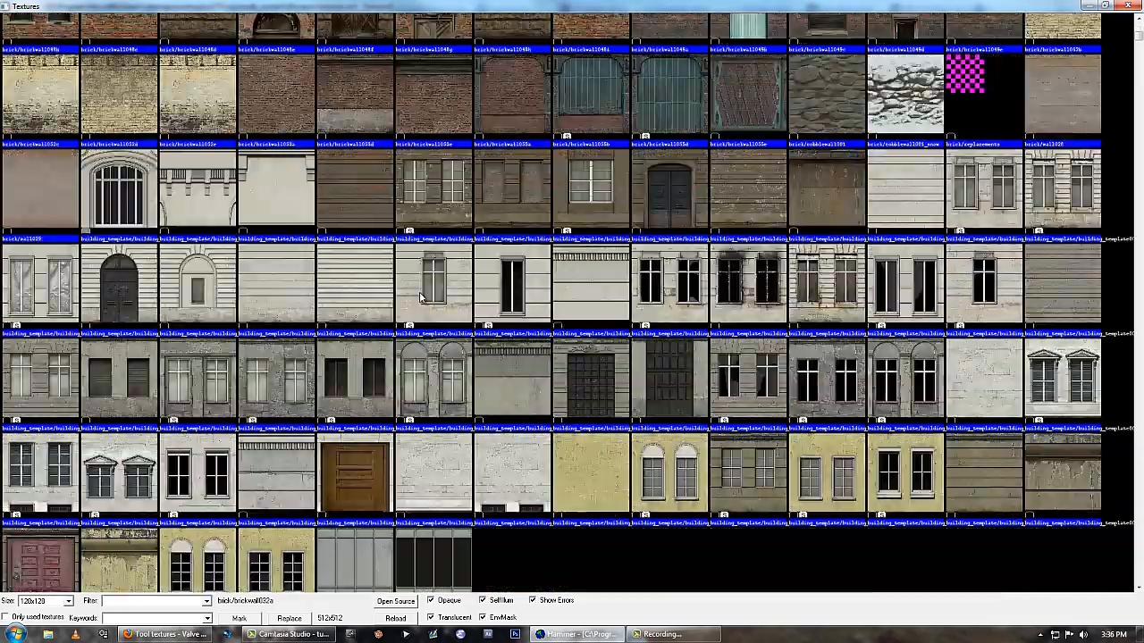
scroll(414, 295, "down", 10)
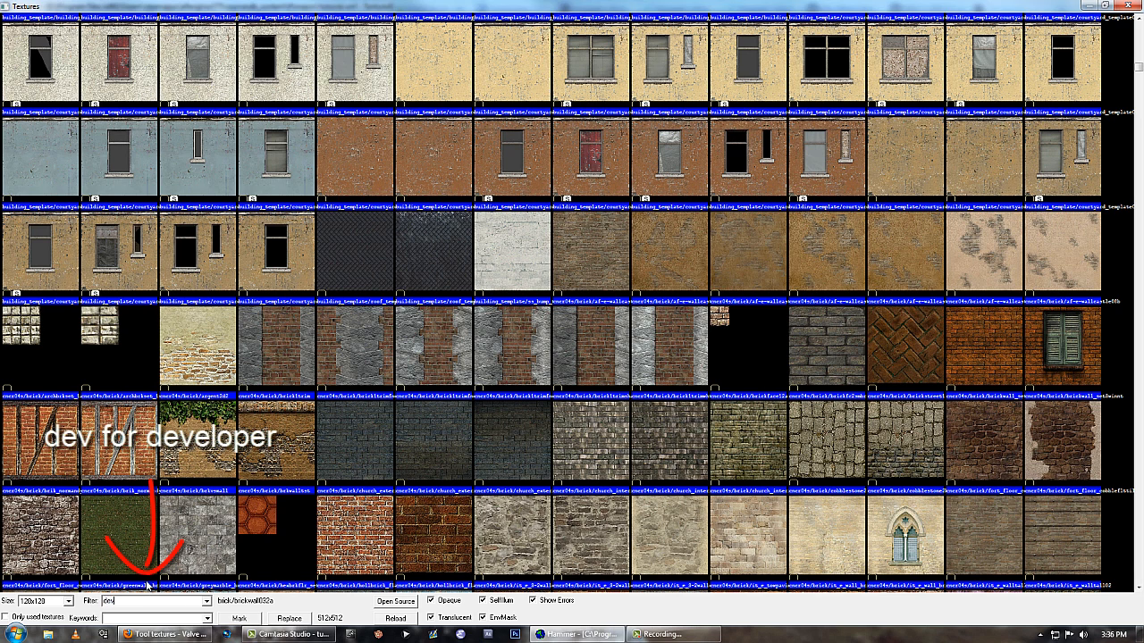
left_click(150, 601)
type("dev")
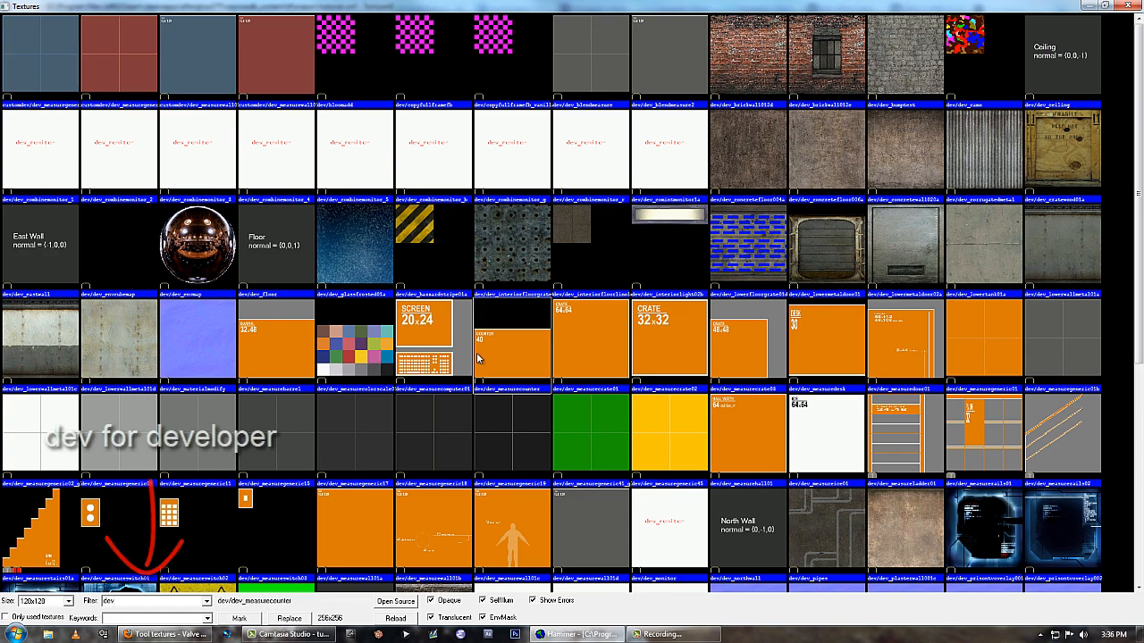
scroll(476, 352, "down", 4)
scroll(476, 354, "up", 4)
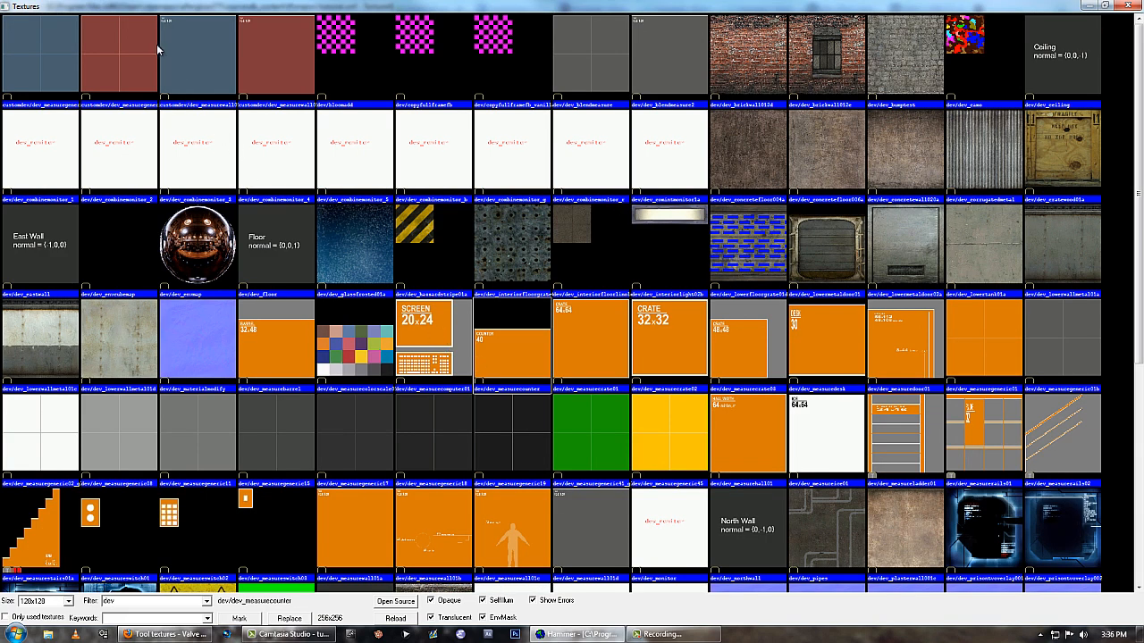
Apply the blue texture customdev/dev_measurewall01blu to all of the room's faces and close the face editor
double_click(191, 71)
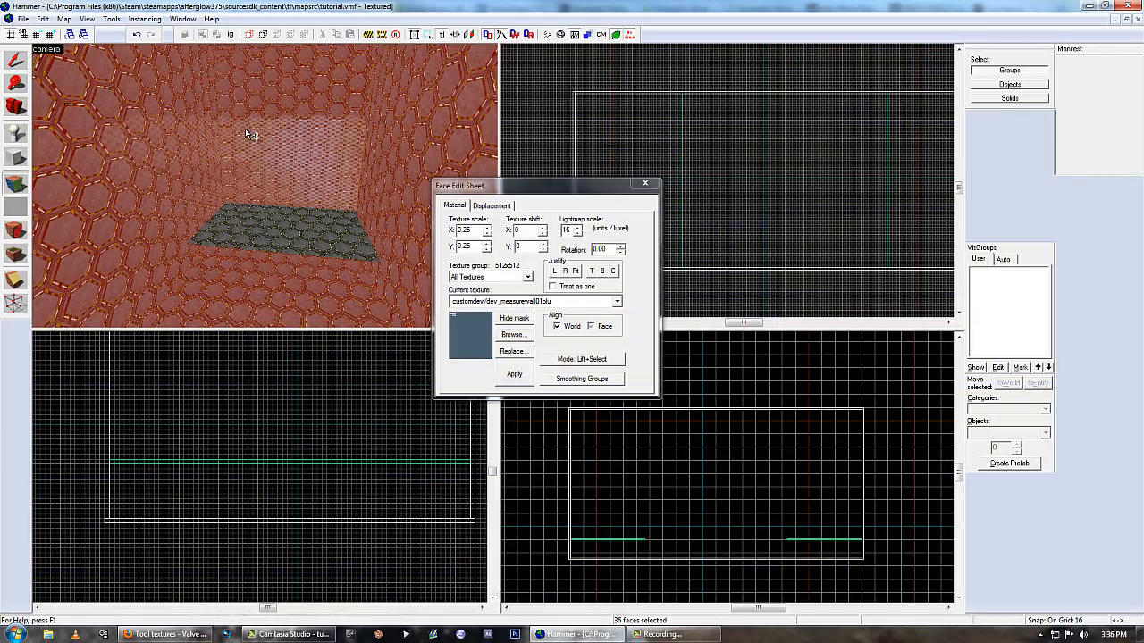
left_click(514, 374)
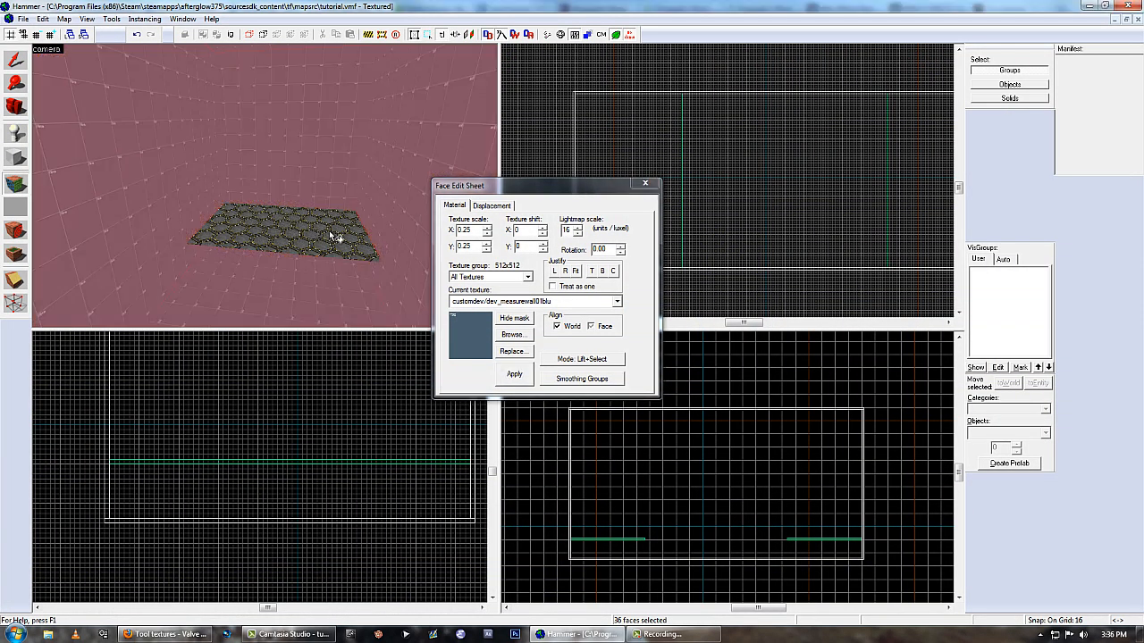
left_click(645, 184)
Select both hexagon-tiled slabs inside the room together in the camera view
key("z")
key("w")
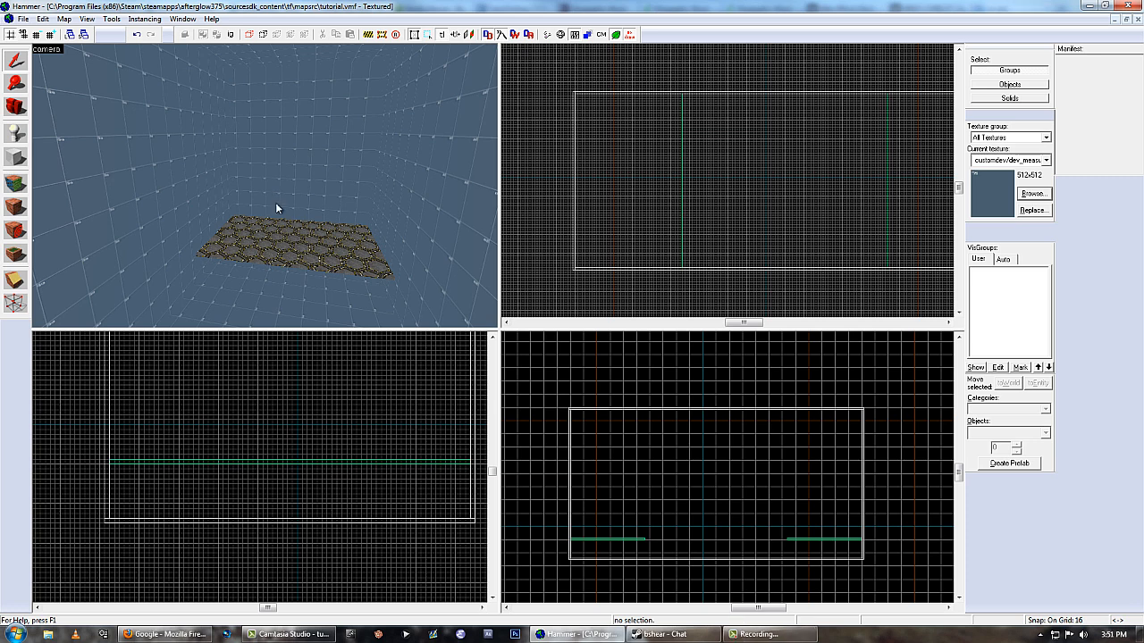
left_click(304, 257)
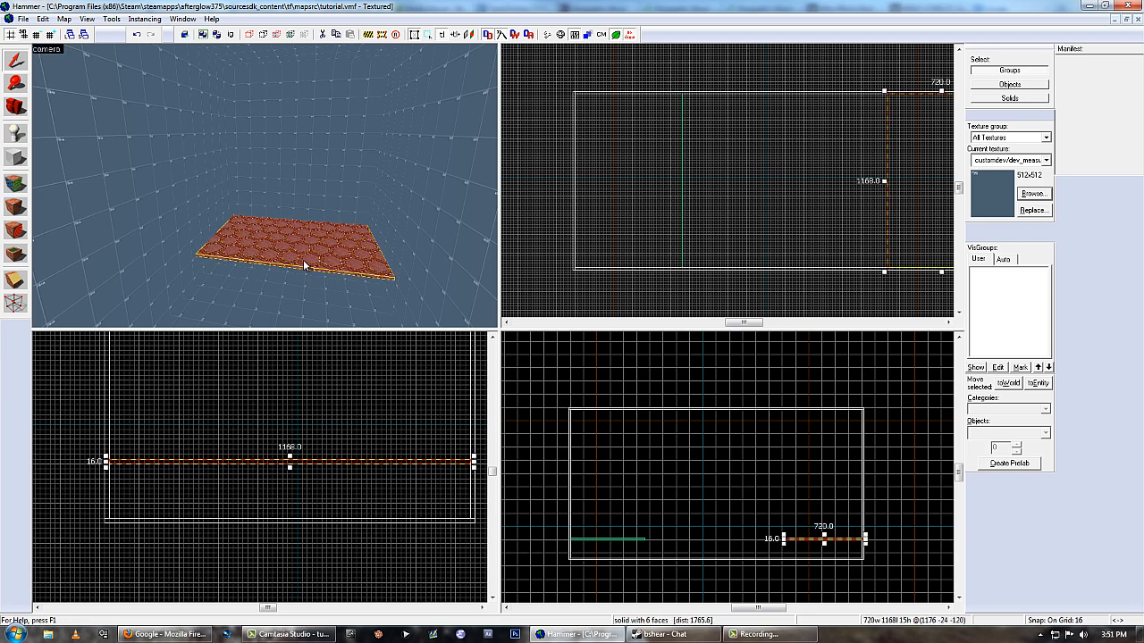
key("z")
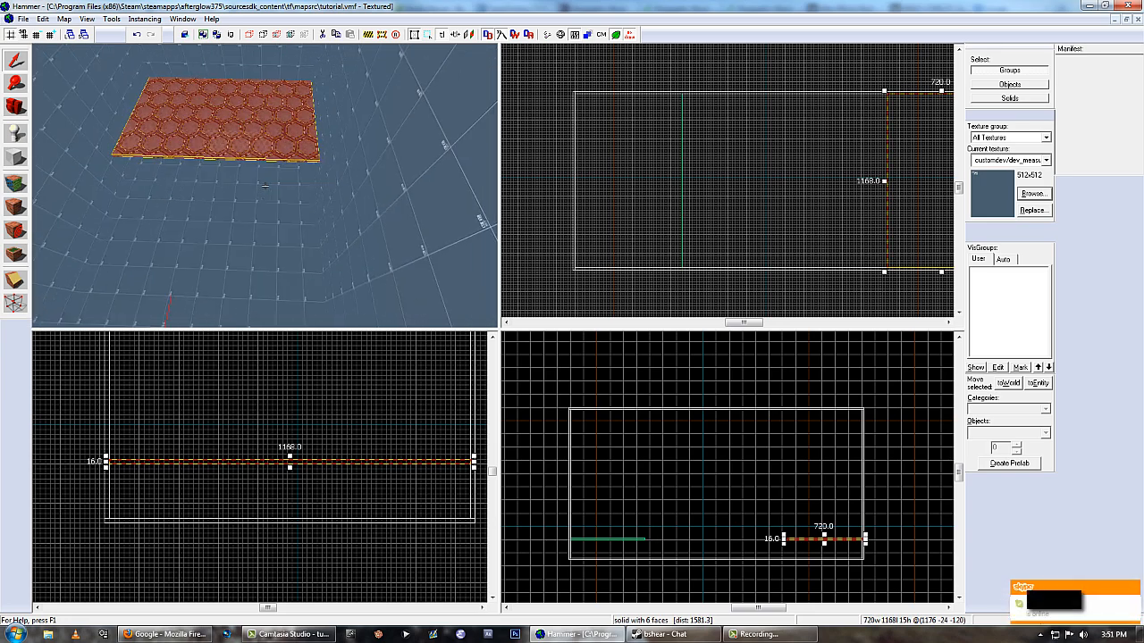
key("z")
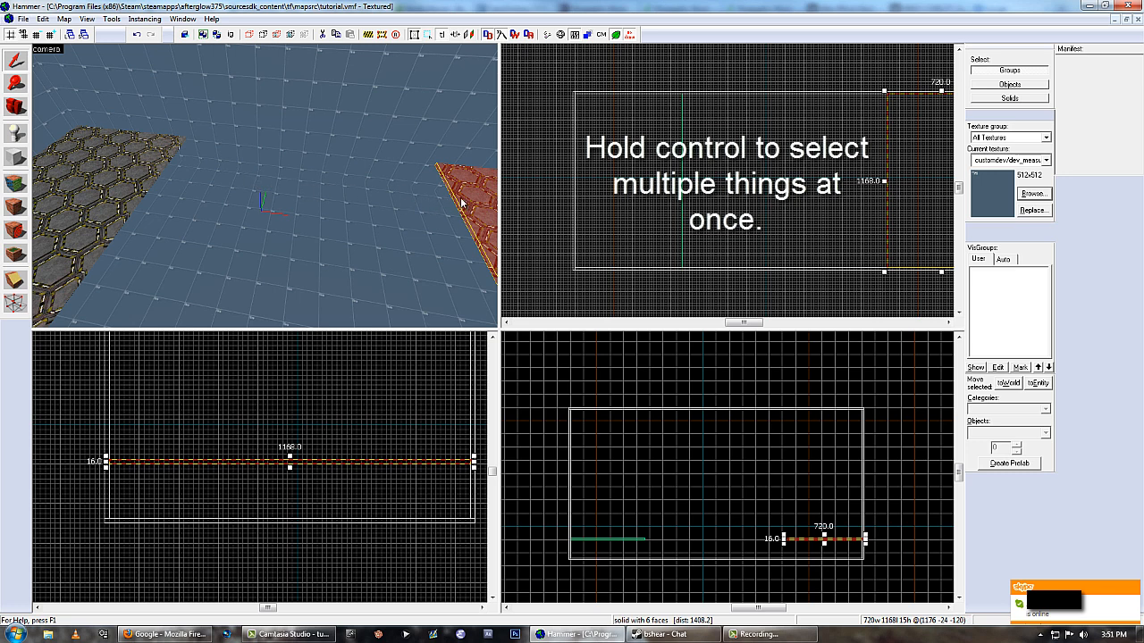
left_click(114, 202, "ctrl")
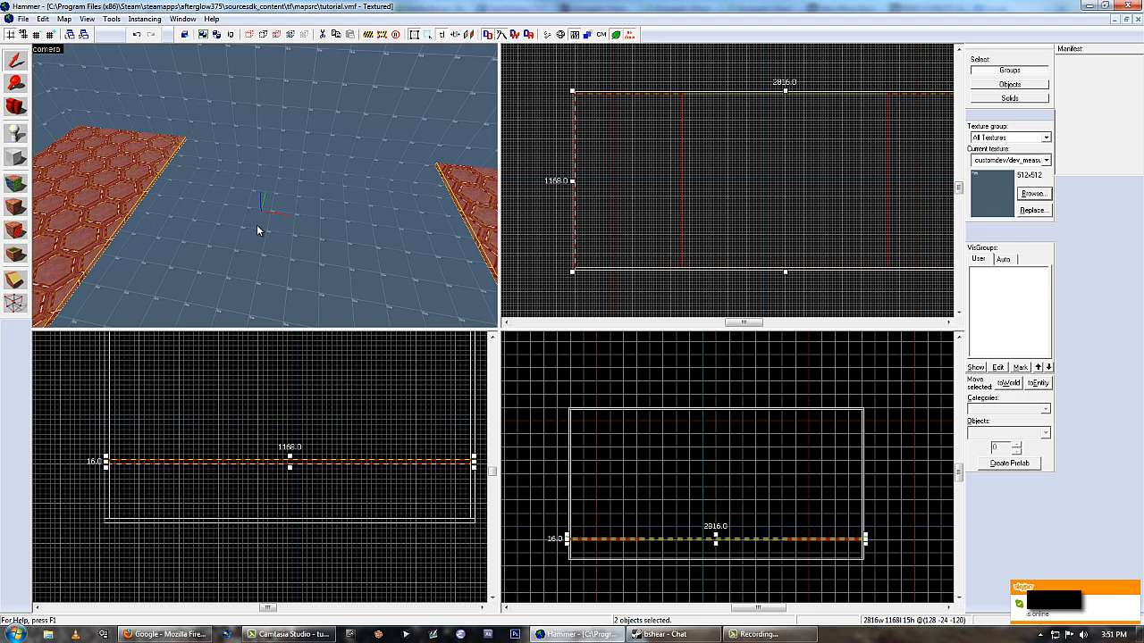
Apply the red customdev wall measure texture to both slabs and close the face editor
key("shift+a")
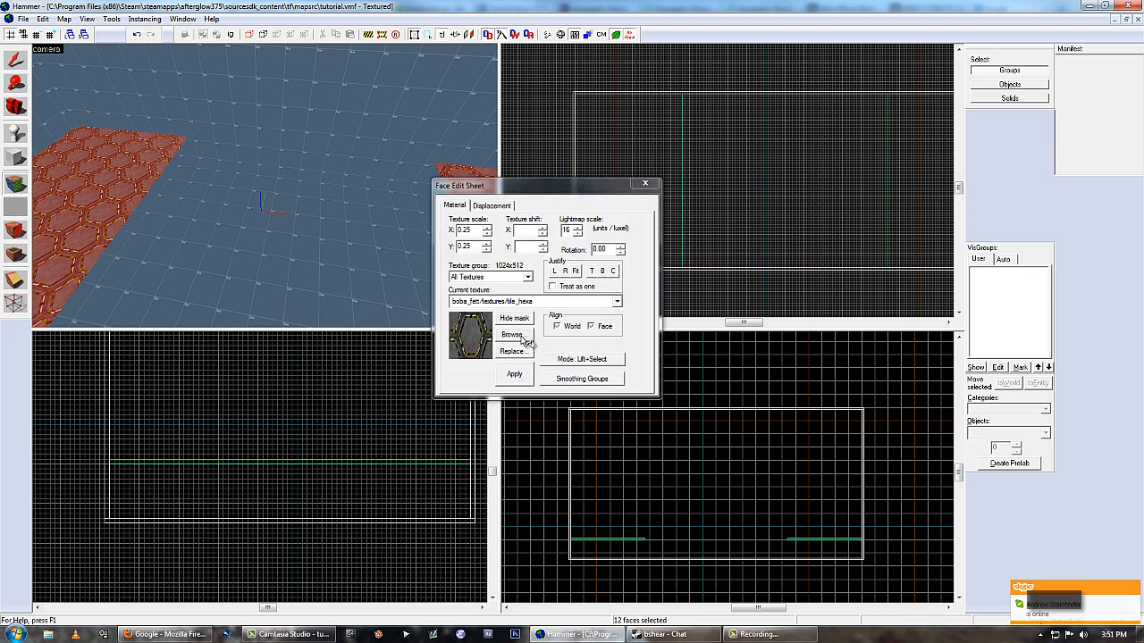
left_click(516, 336)
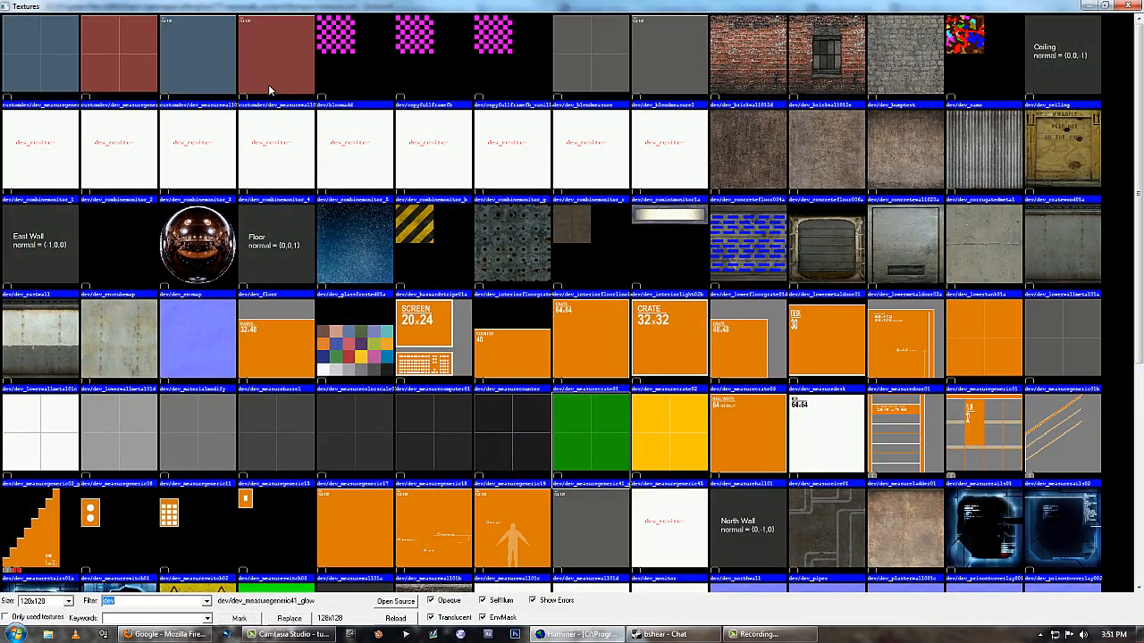
double_click(270, 90)
left_click(526, 379)
left_click(654, 184)
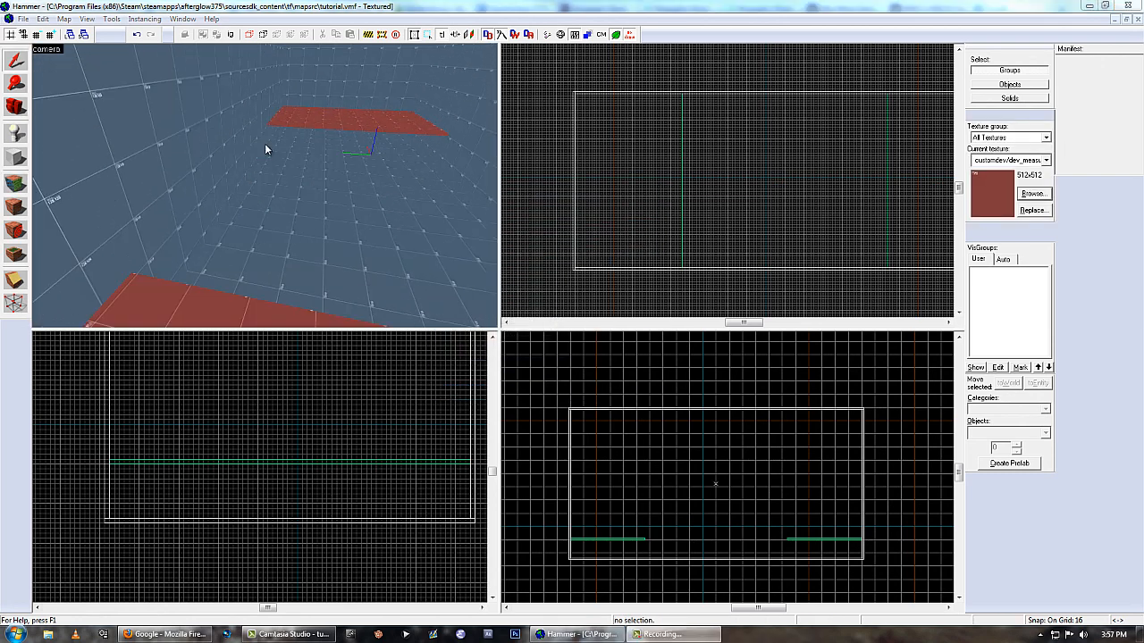
Place an info_player_teamspawn entity near the middle of one red slab using the Entity tool
left_click(292, 195)
key("z")
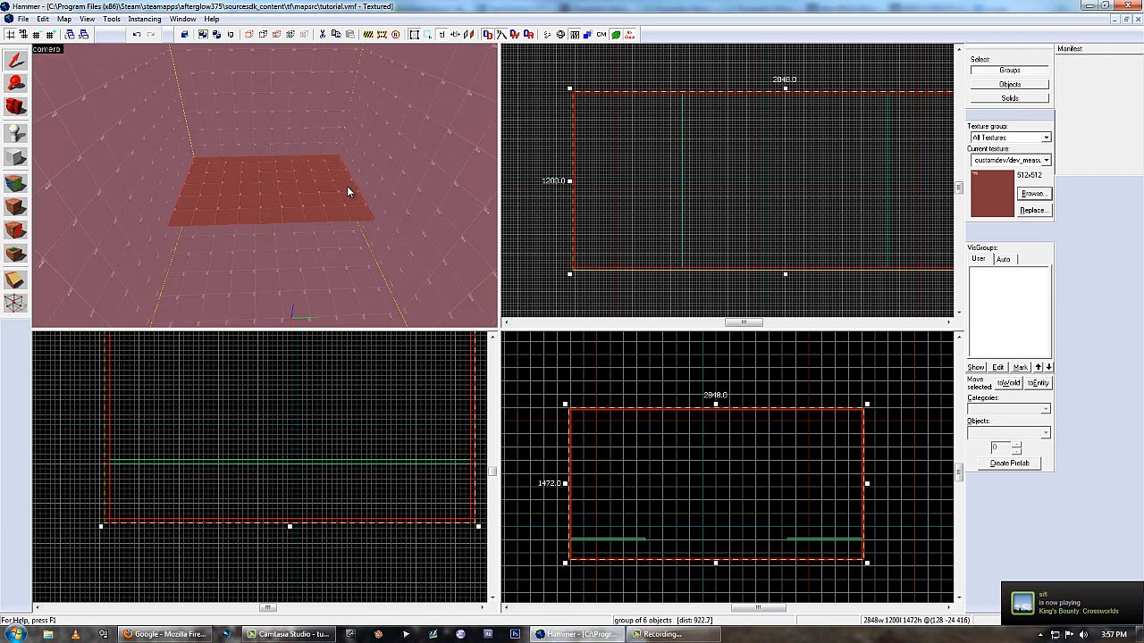
key("shift+e")
left_click(272, 183)
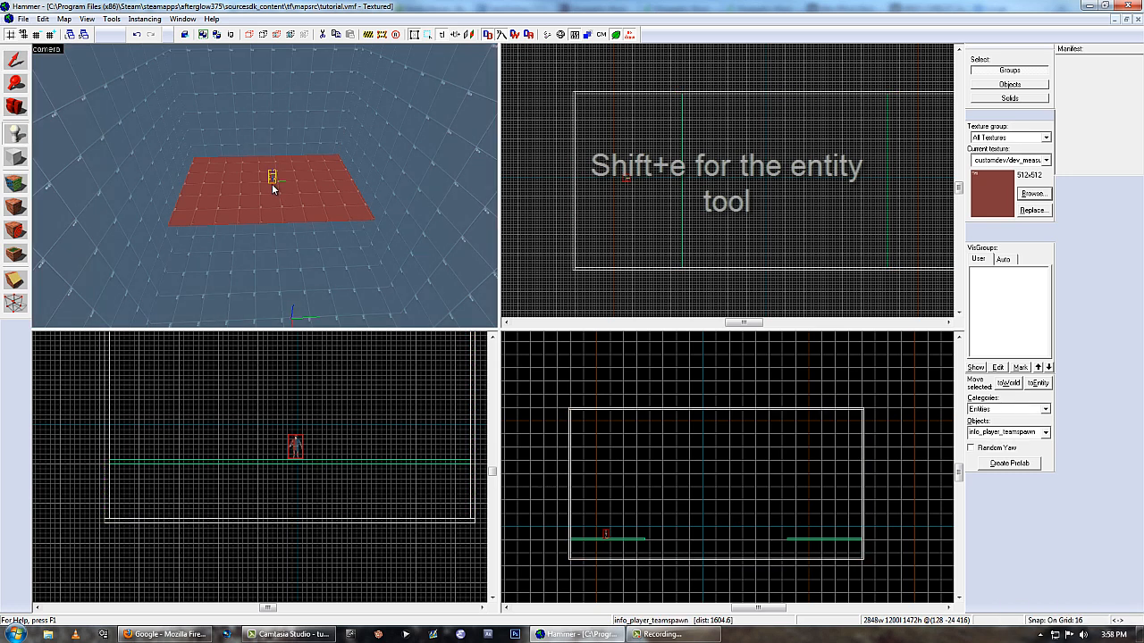
Examine the placed player spawn up close and both red slabs from across the room
key("z")
key("w")
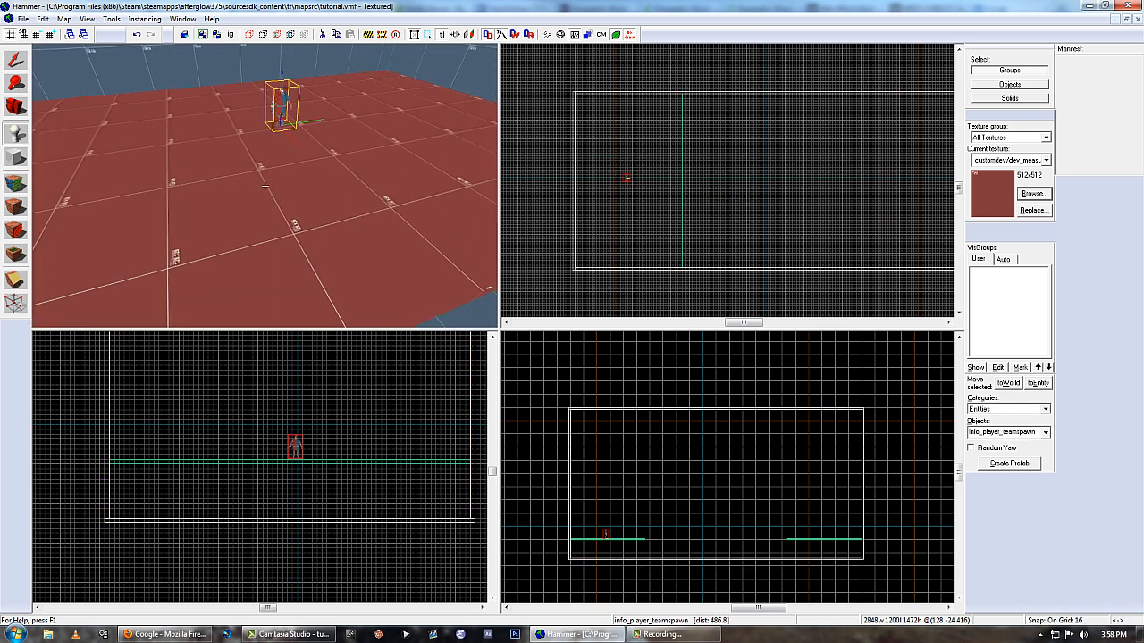
key("d")
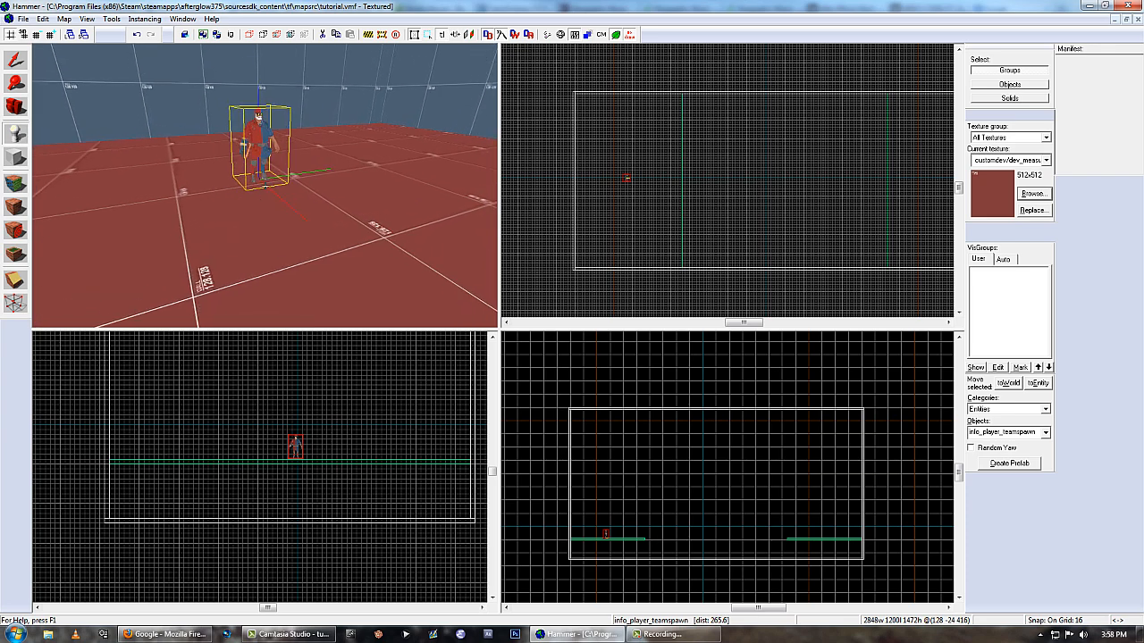
key("s")
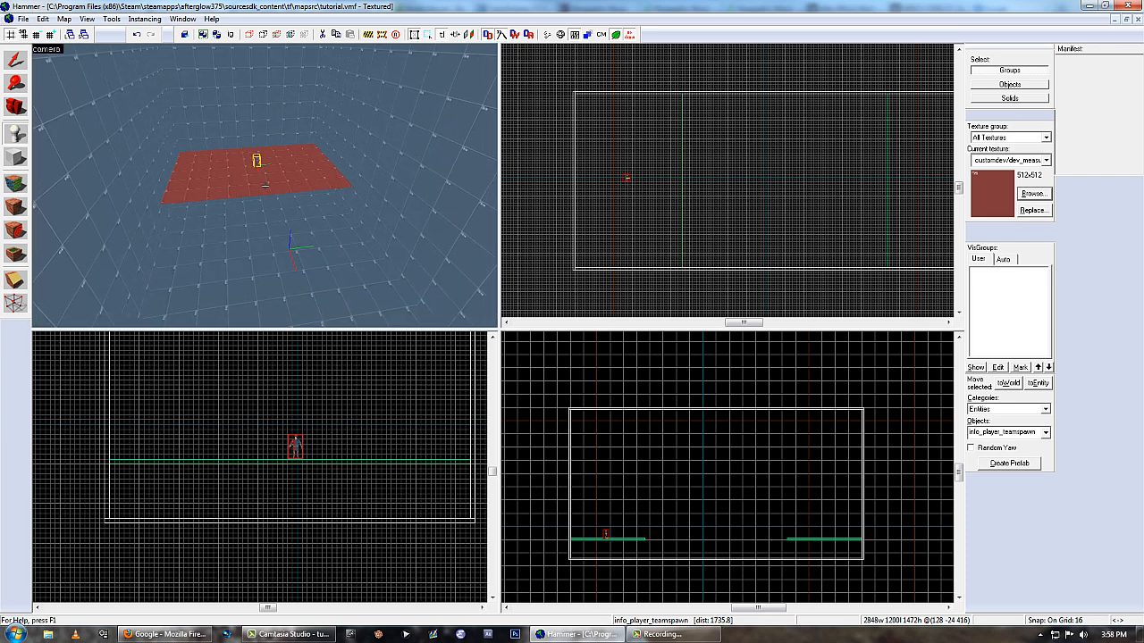
key("w")
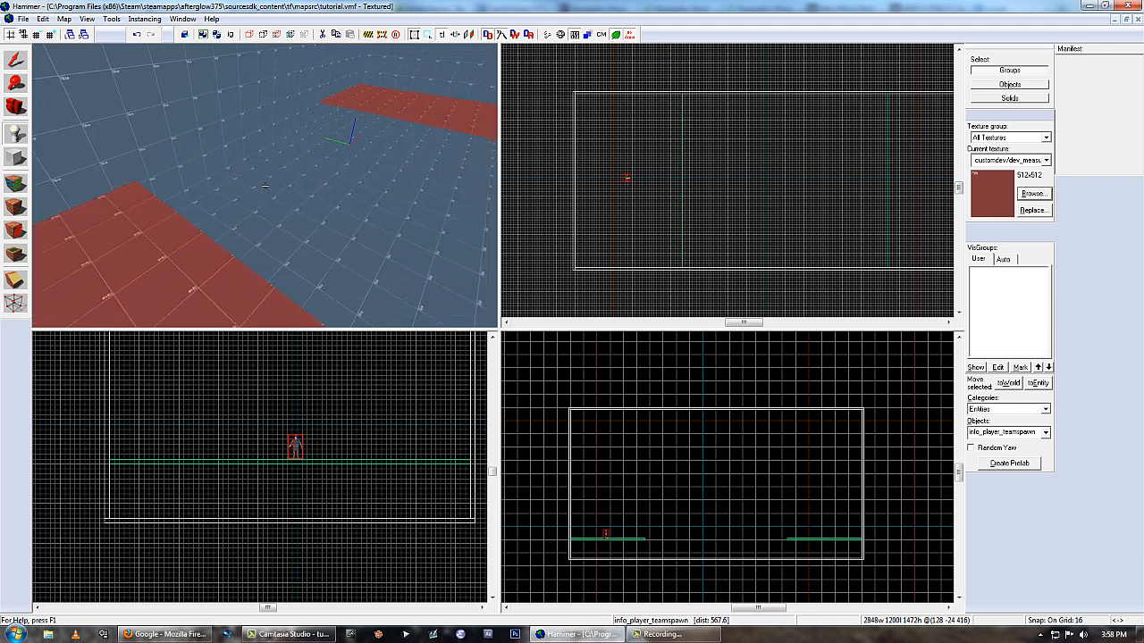
key("s")
key("z")
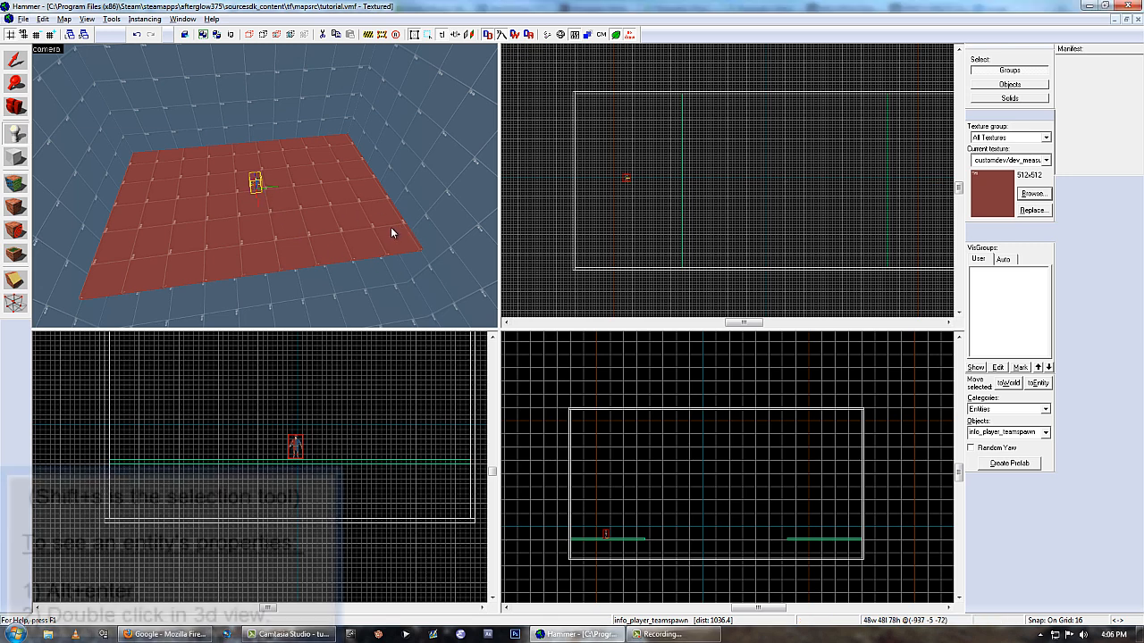
Switch to the Selection tool and open the object properties of the info_player_teamspawn entity
key("shift+s")
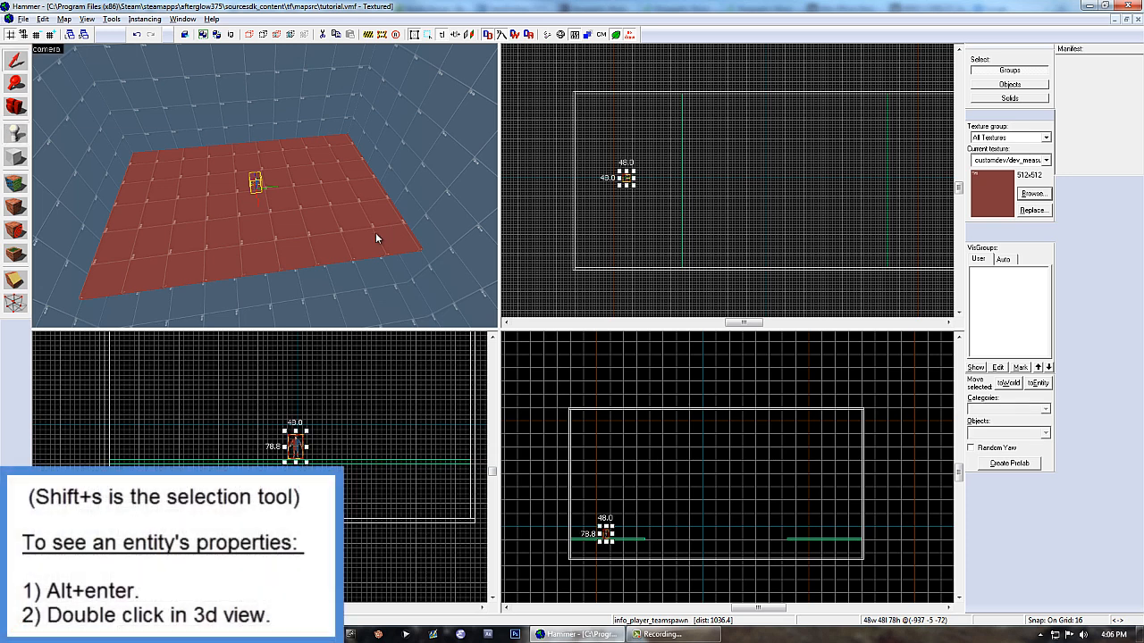
key("alt+Return")
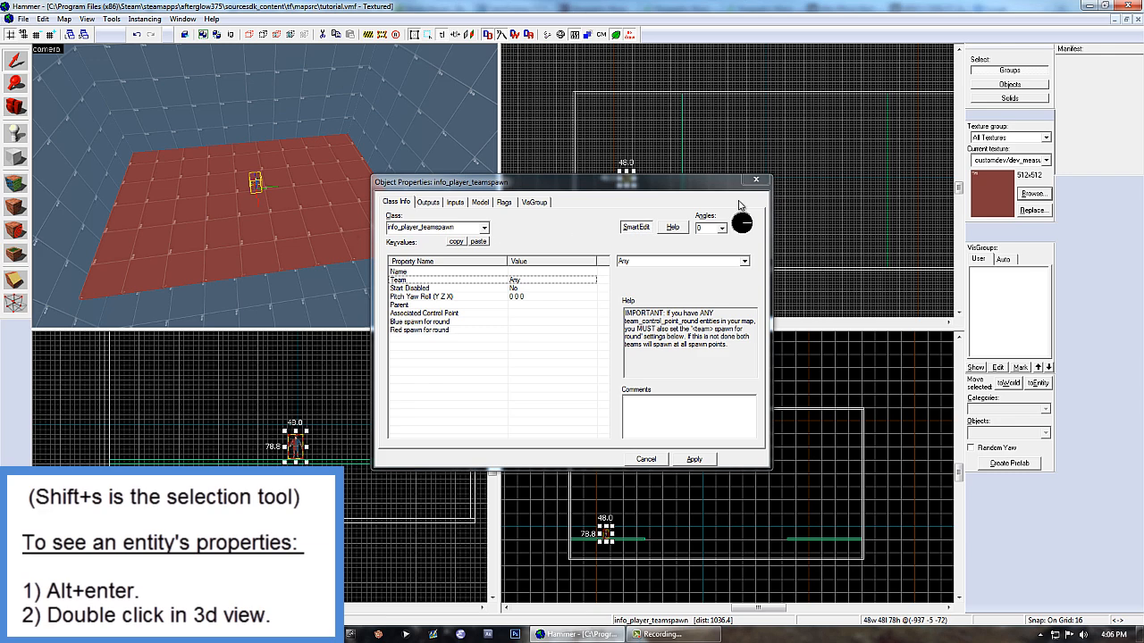
key("Escape")
double_click(257, 177)
left_click_drag(472, 194, 420, 194)
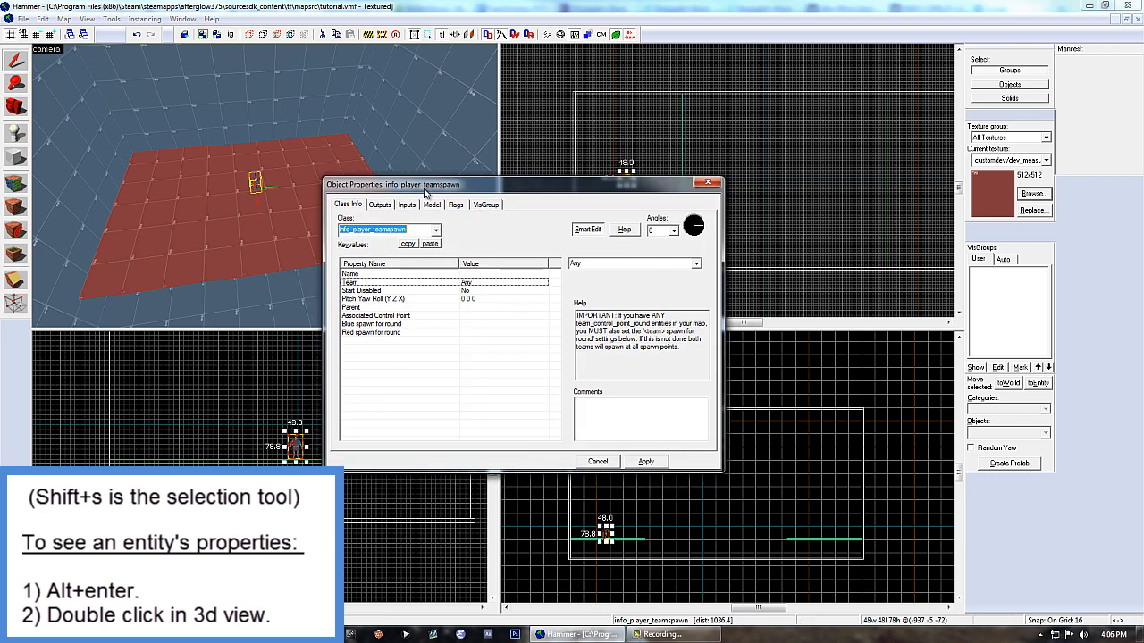
Set the Team property of the info_player_teamspawn entity to Red, apply it and close the object properties
left_click(402, 230)
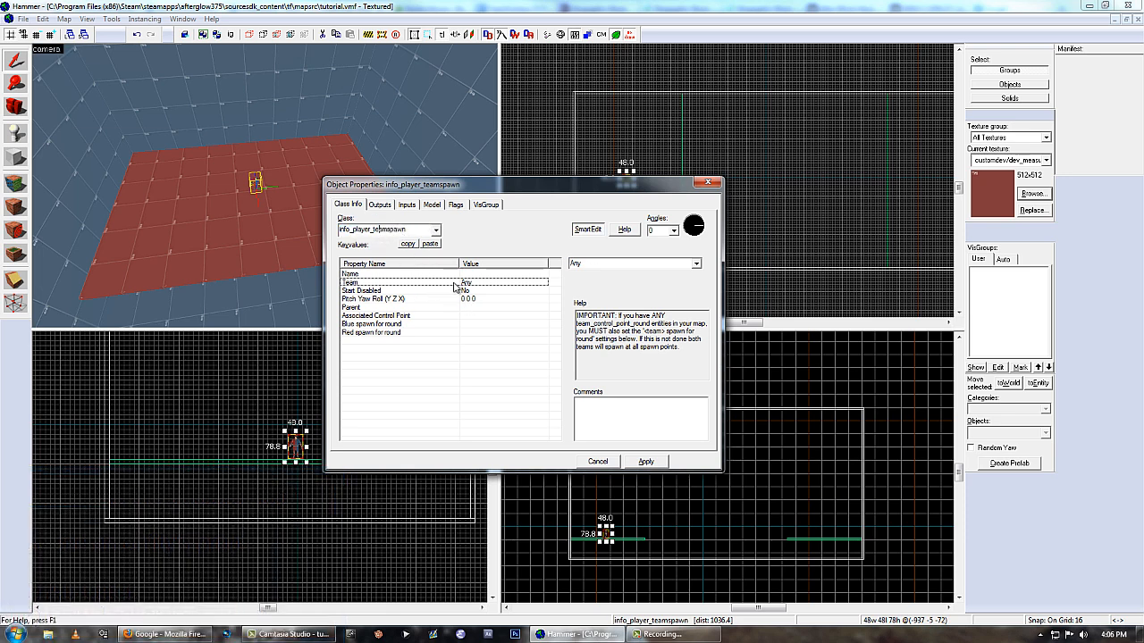
left_click(388, 291)
left_click(461, 282)
left_click(698, 267)
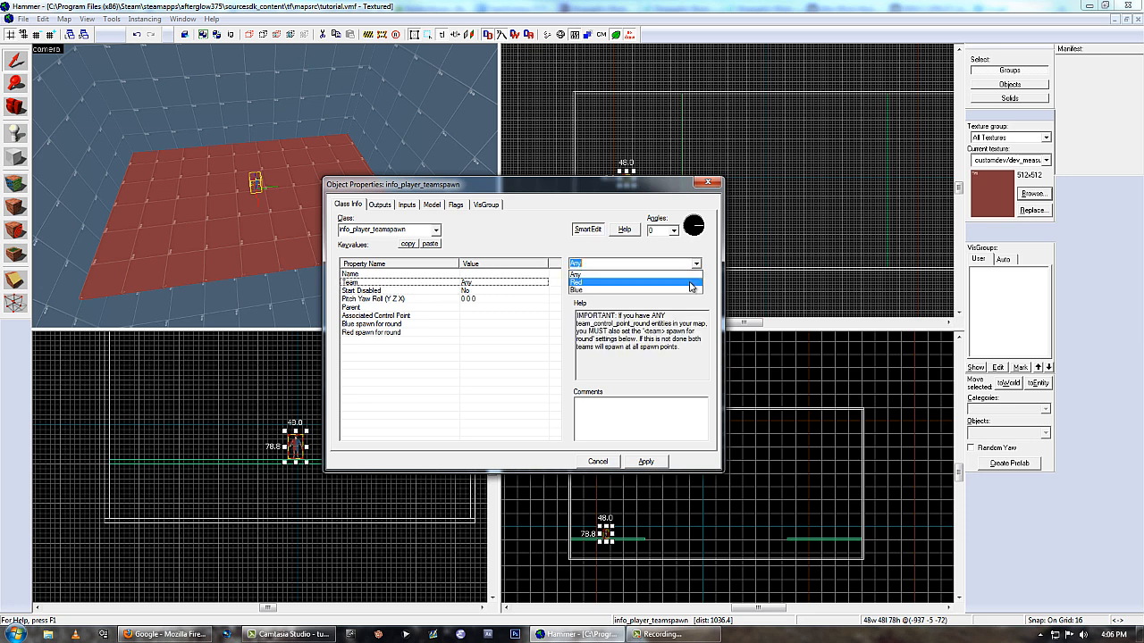
left_click(625, 283)
left_click(640, 461)
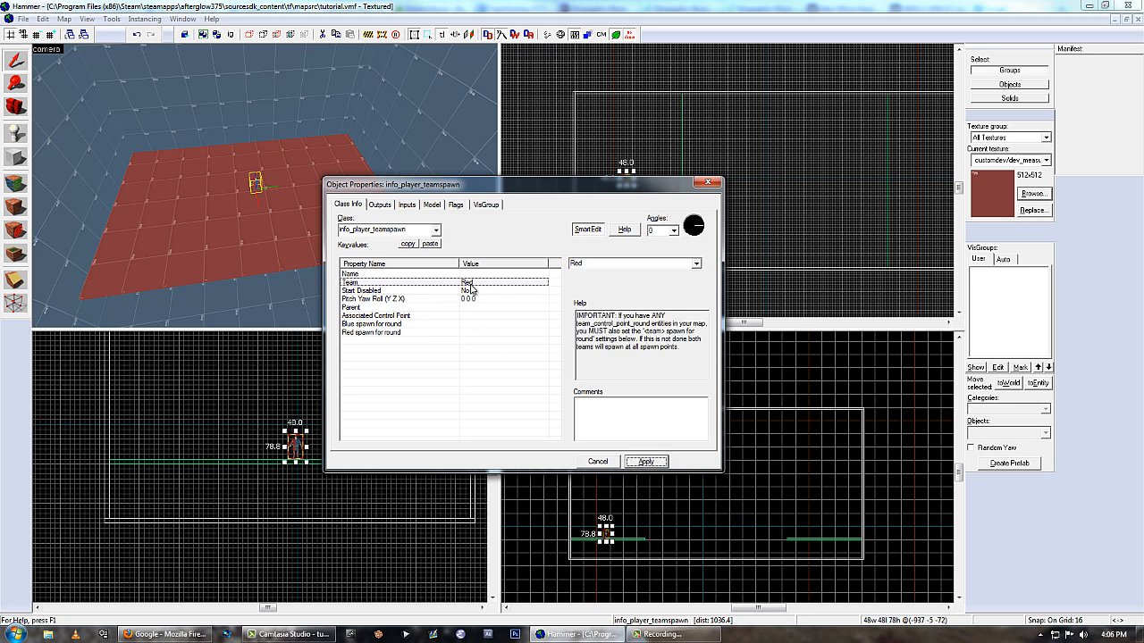
left_click(651, 462)
left_click(601, 463)
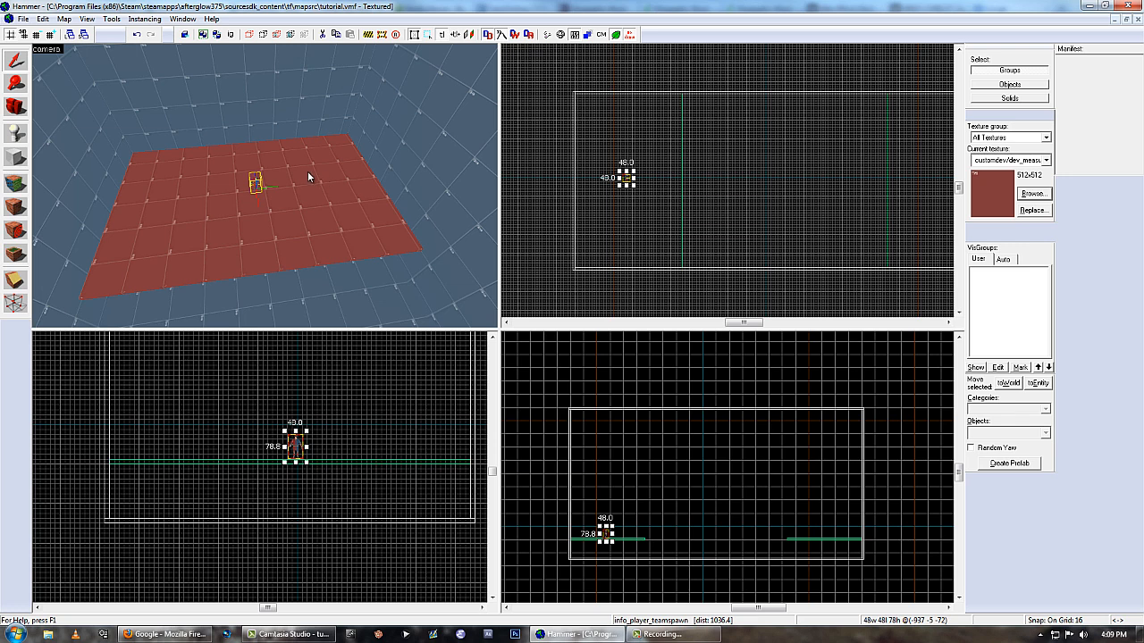
Save the map under the new name jump_tutorial as a Valve Map File, overwriting the existing file
left_click(23, 19)
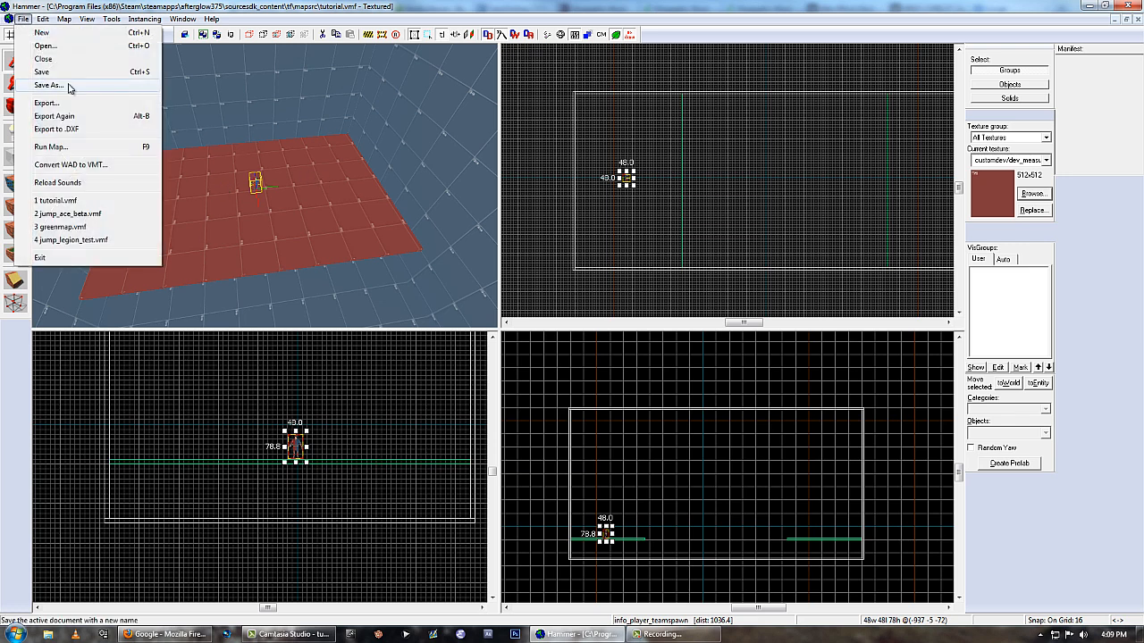
left_click(49, 86)
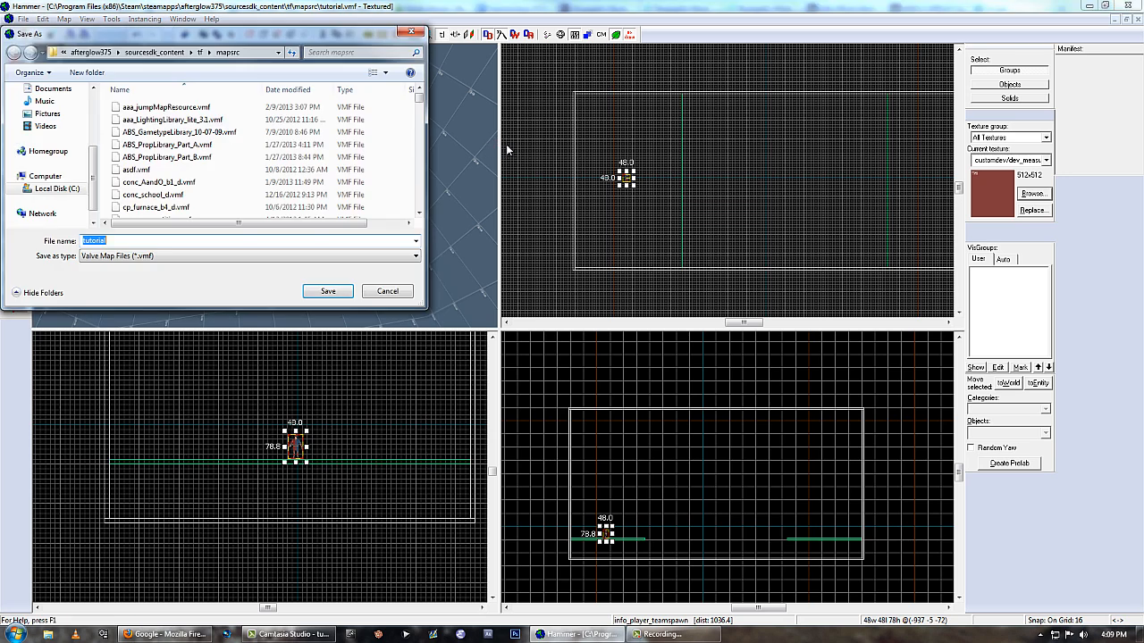
type("jump_tuto")
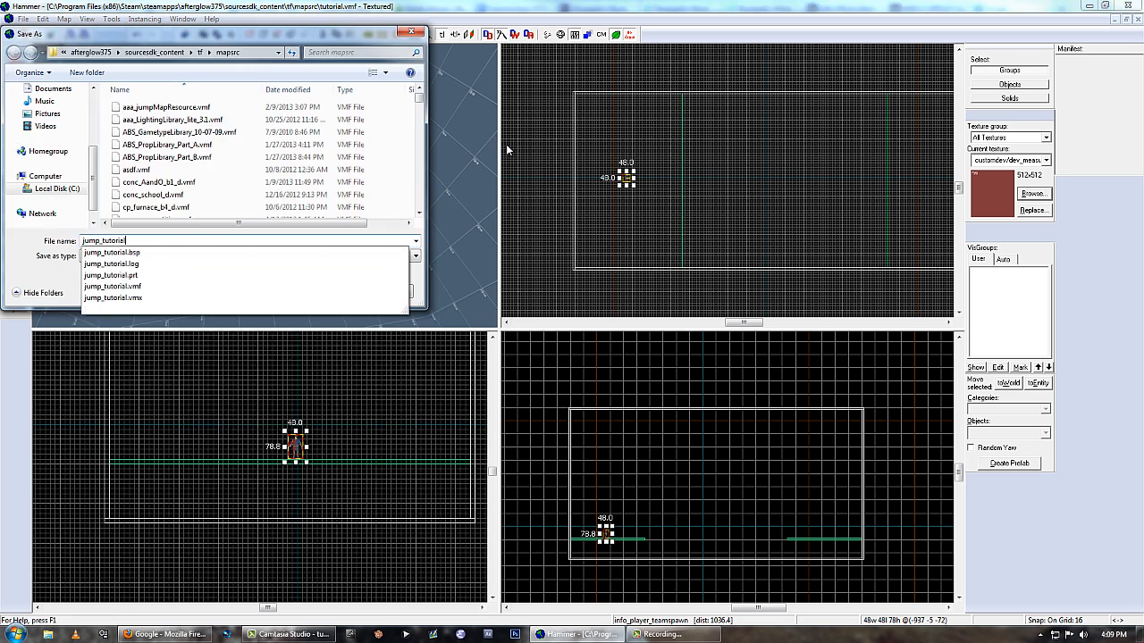
left_click(66, 237)
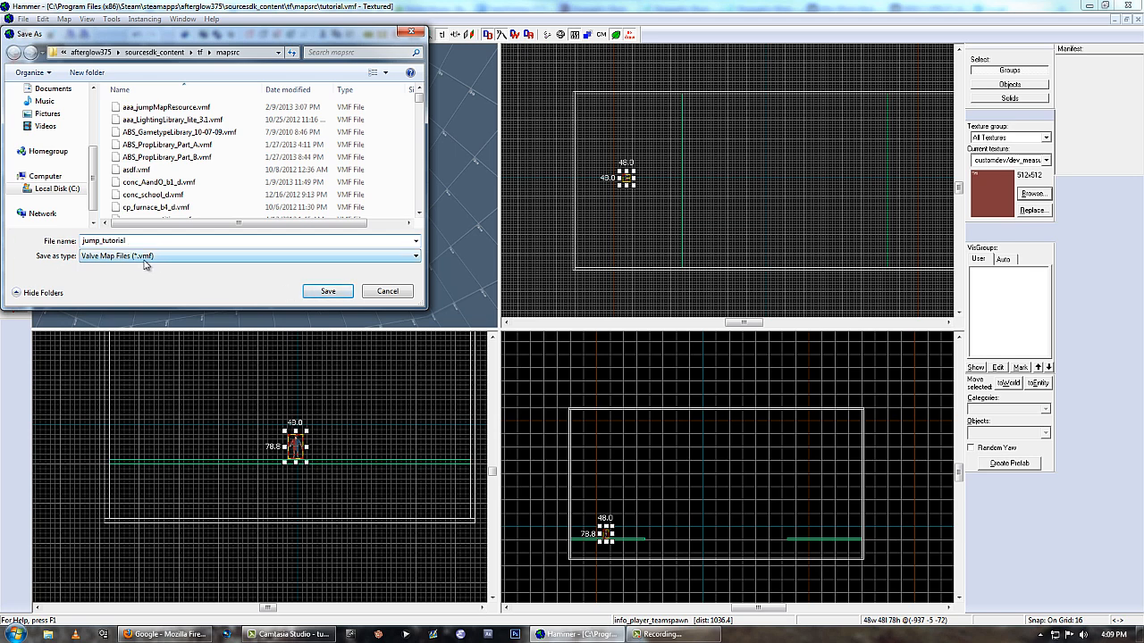
left_click(329, 292)
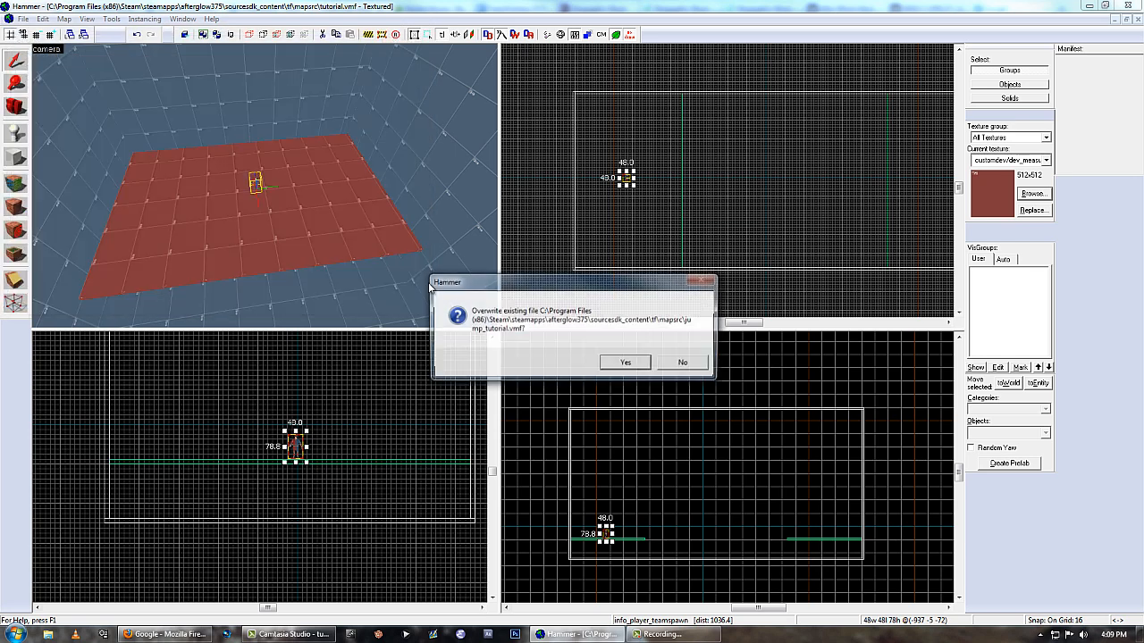
left_click(640, 366)
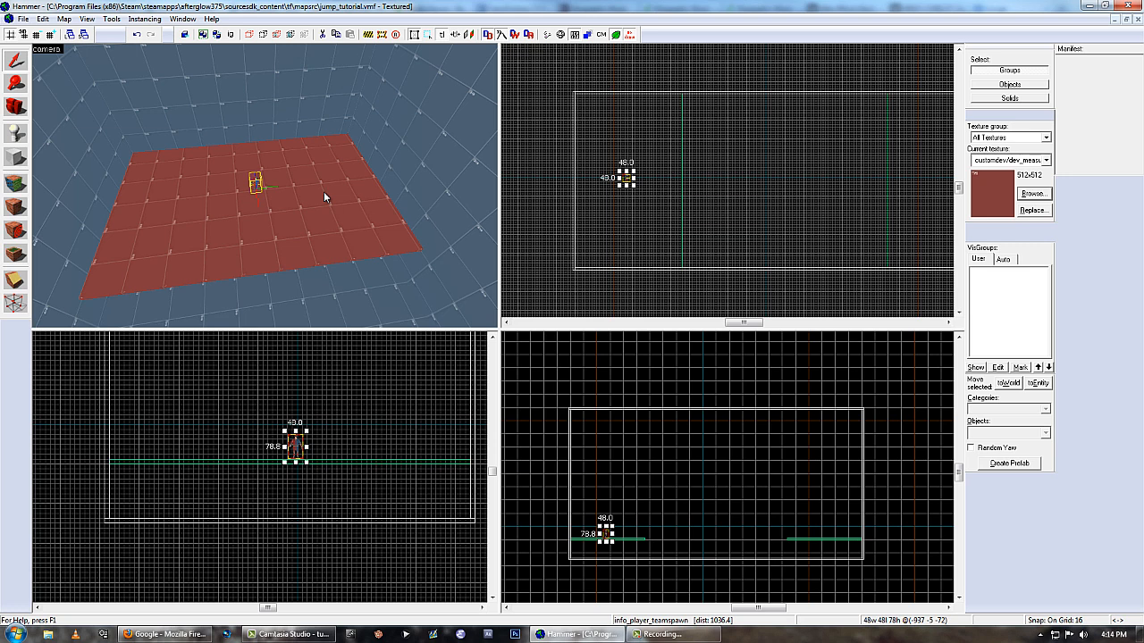
Compile the map with BSP, VIS and RAD set to Normal, without running the game after compiling
left_click(22, 18)
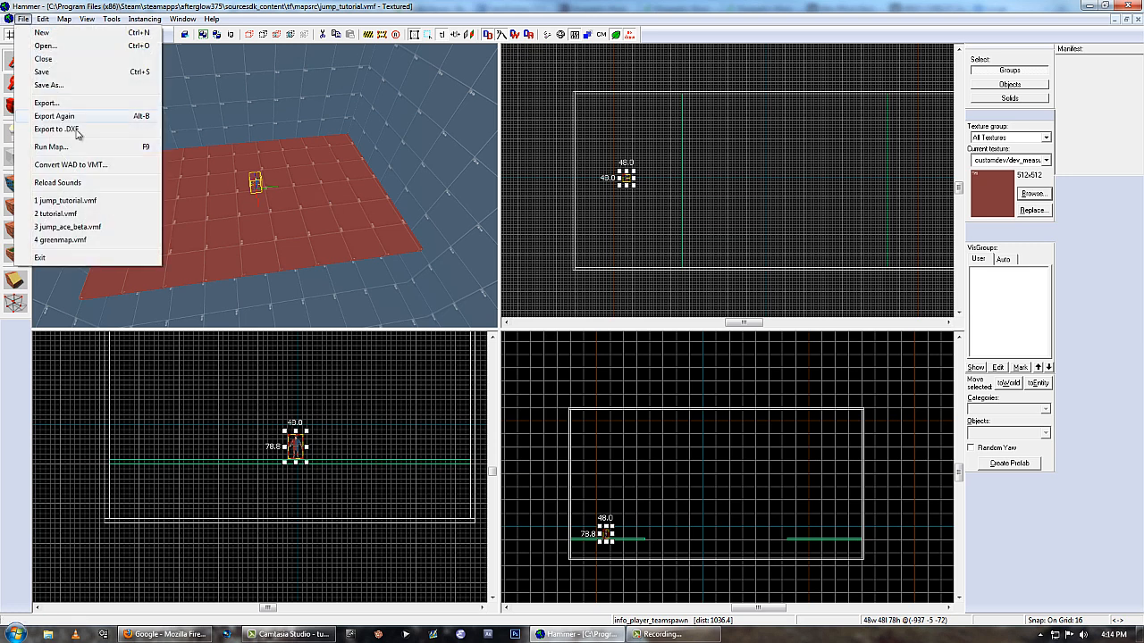
left_click(86, 149)
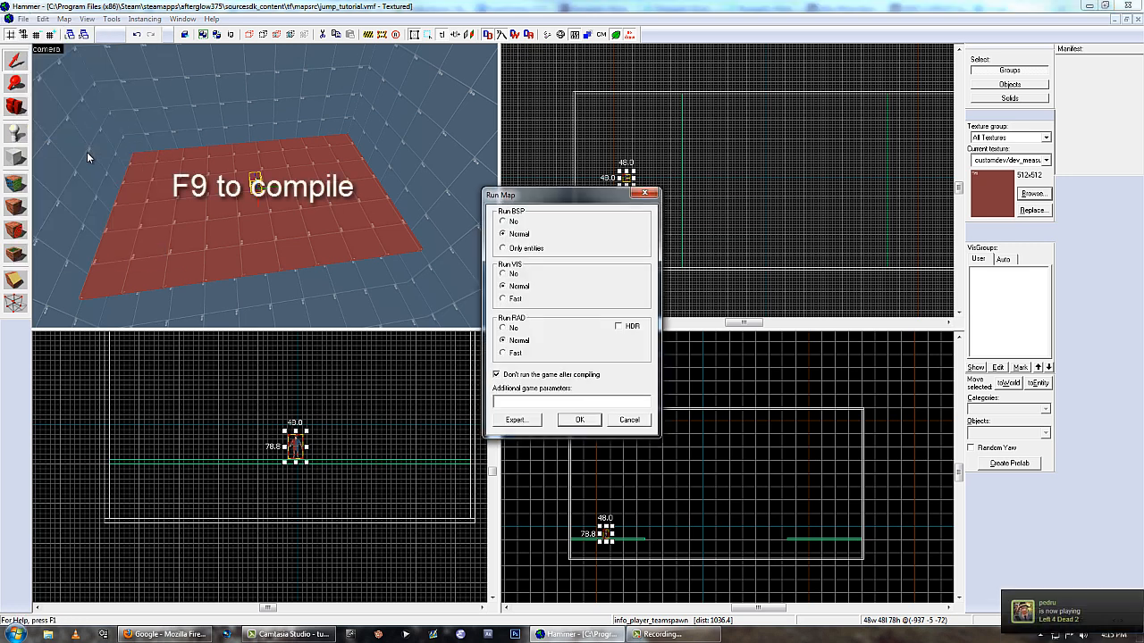
left_click_drag(545, 194, 359, 179)
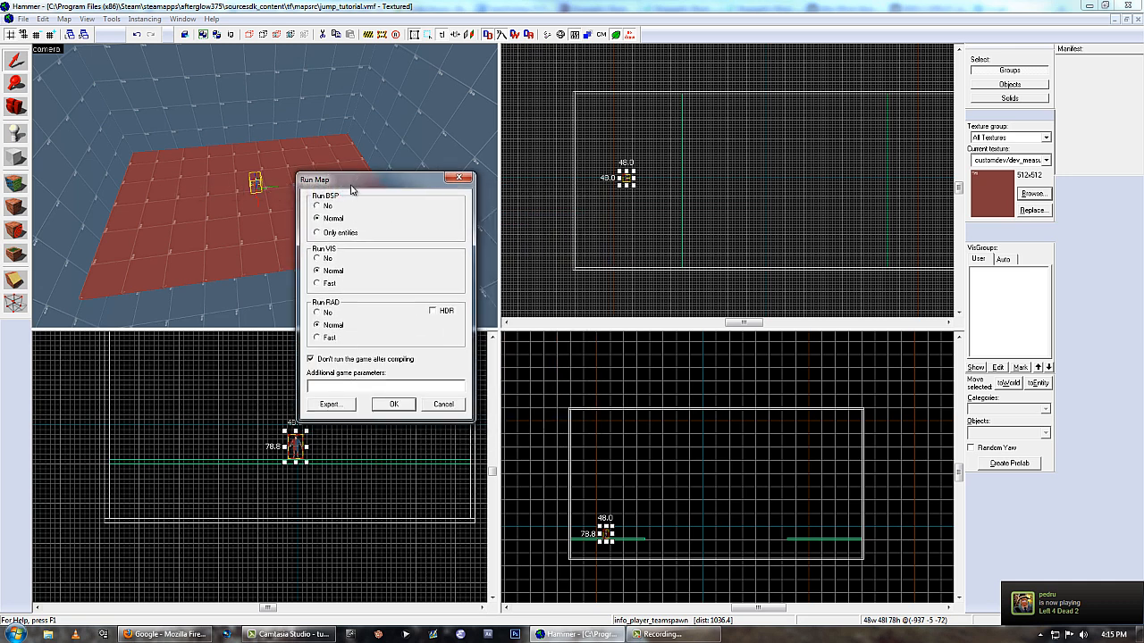
left_click(393, 405)
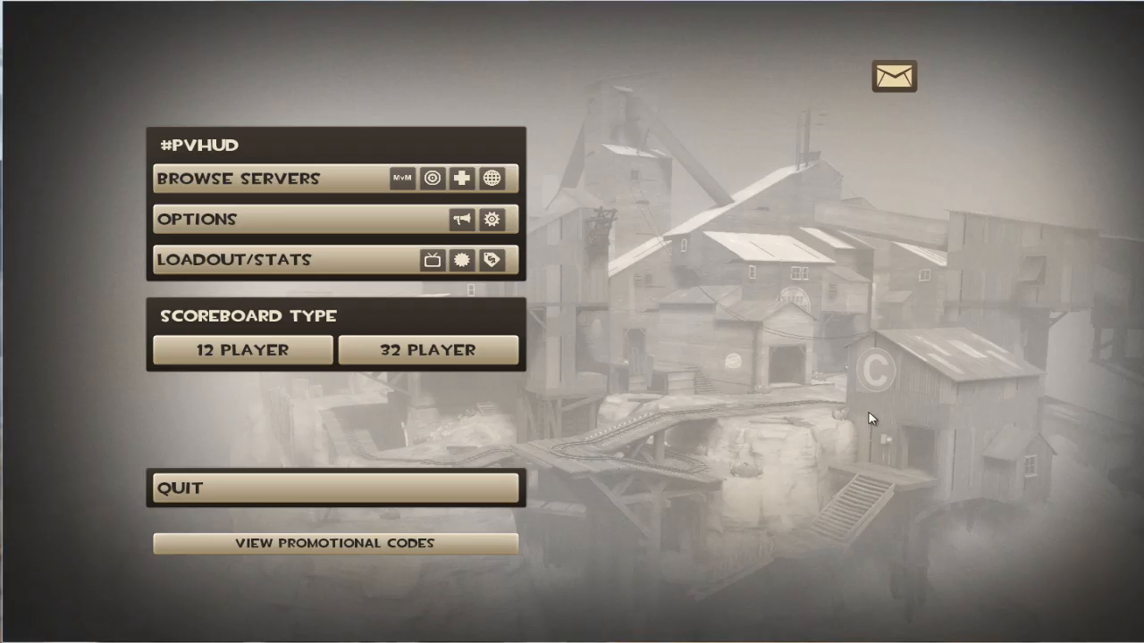
In Team Fortress 2, load the map with the console command "map jump_tutorial" and join team RED as Soldier
key("grave")
type("map jump_tutorial")
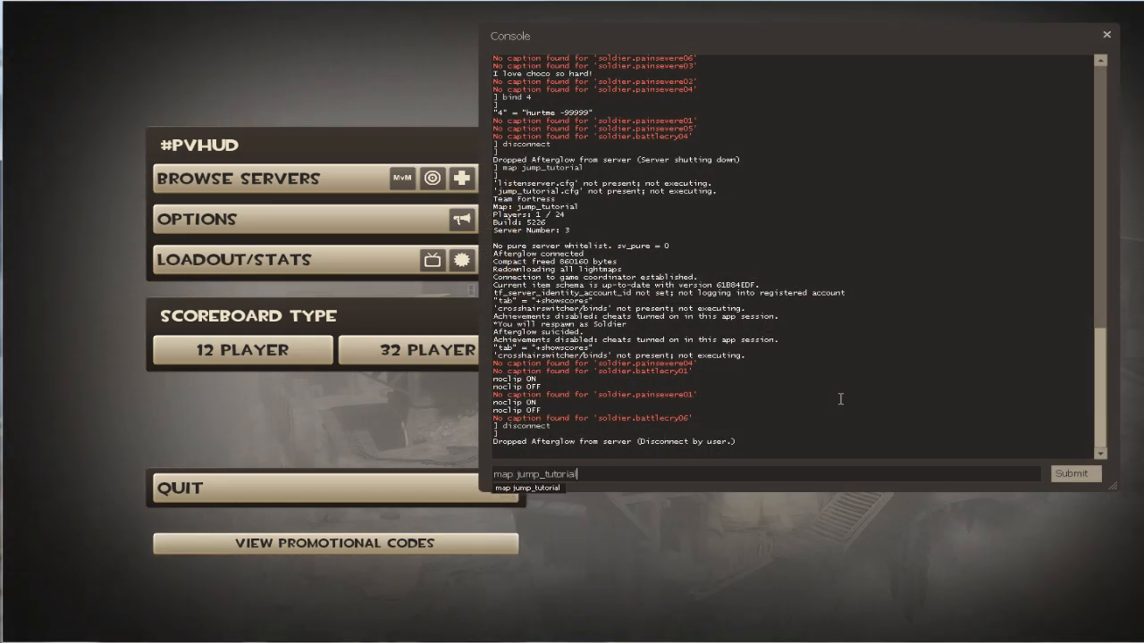
key("Return")
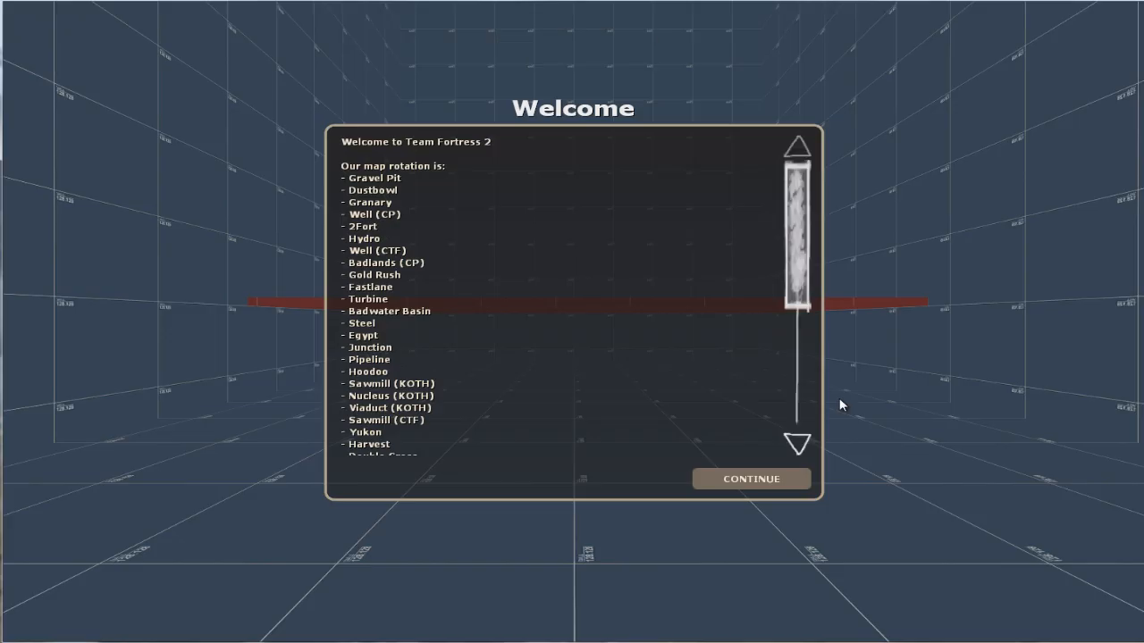
key("Return")
key("Return")
key("4")
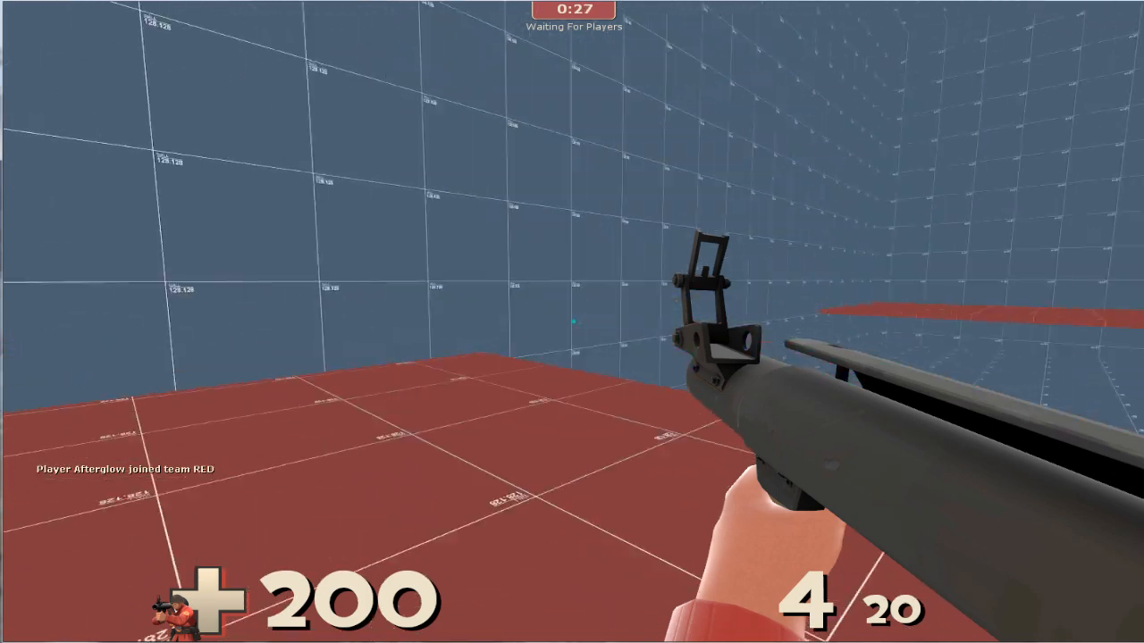
Playtest the map by switching weapons and rocket jumping around the two red slabs
key("2")
key("1")
key("2")
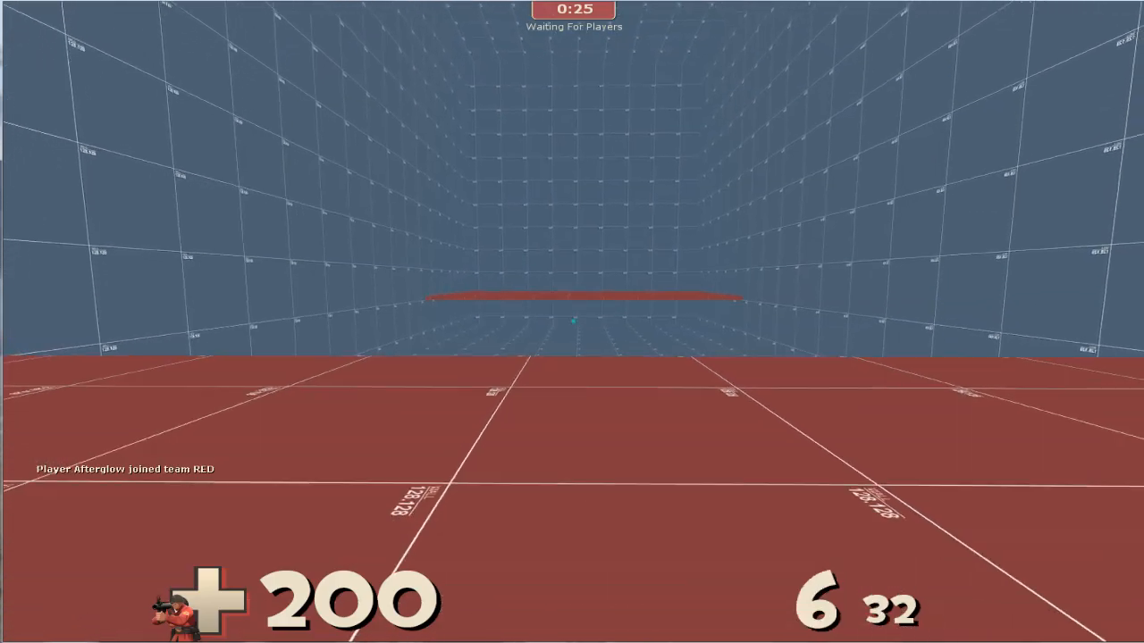
key("1")
key("2")
key("1")
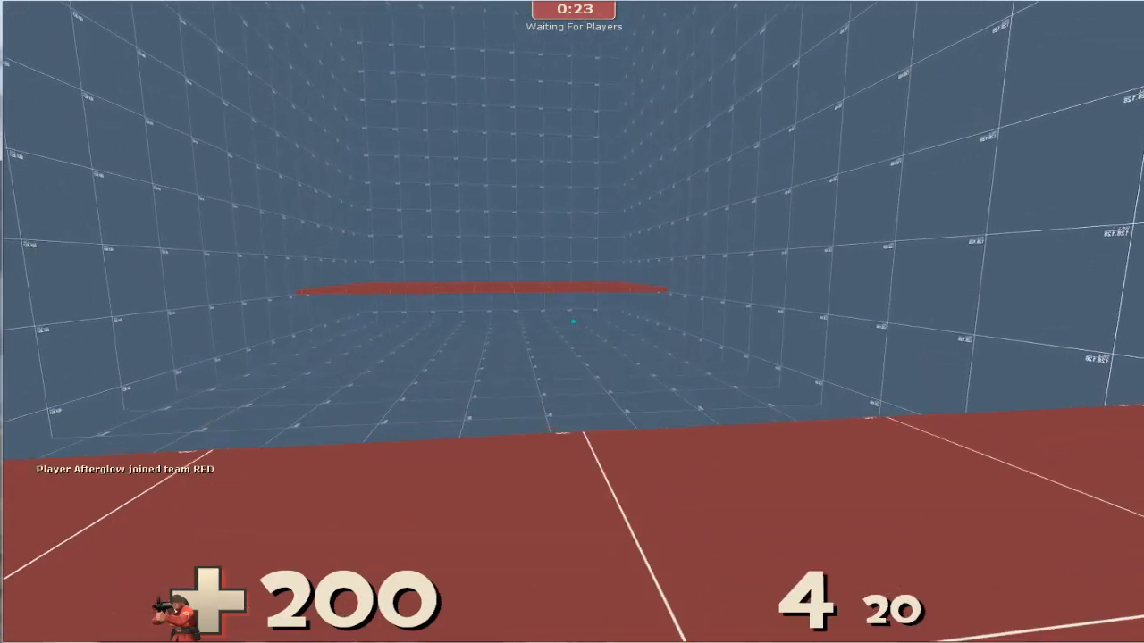
left_click(573, 320)
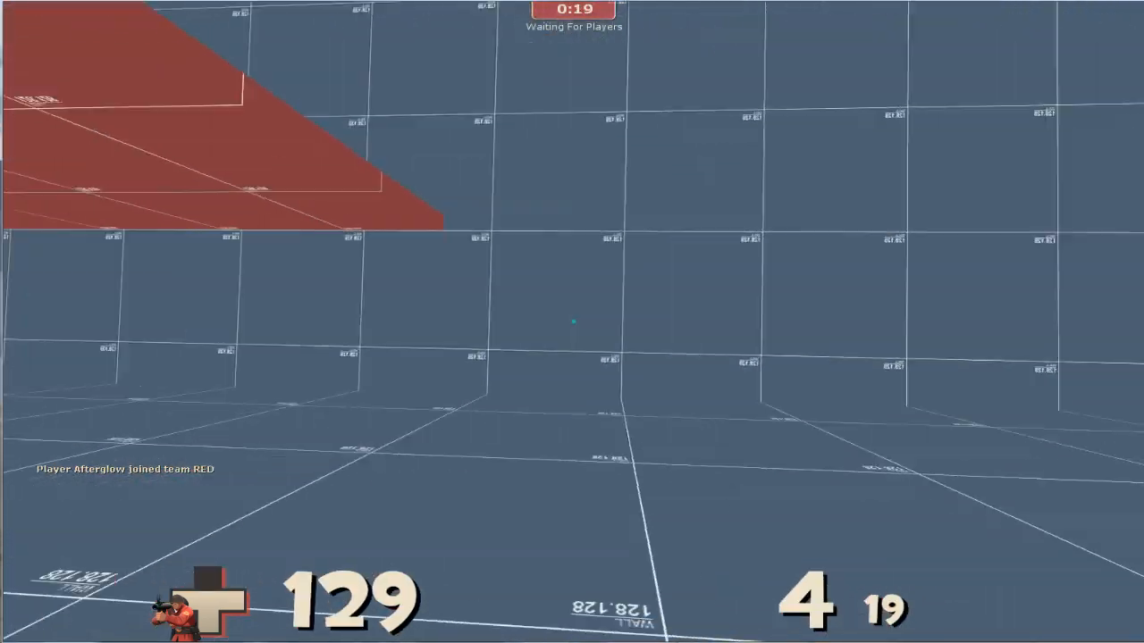
left_click(573, 321)
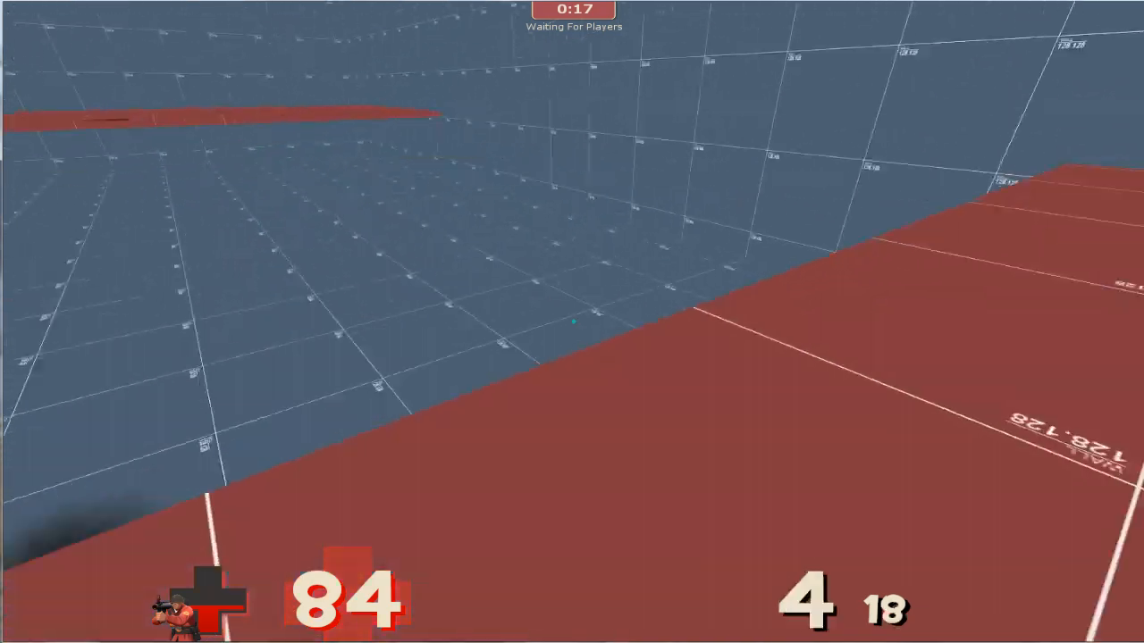
left_click(573, 321)
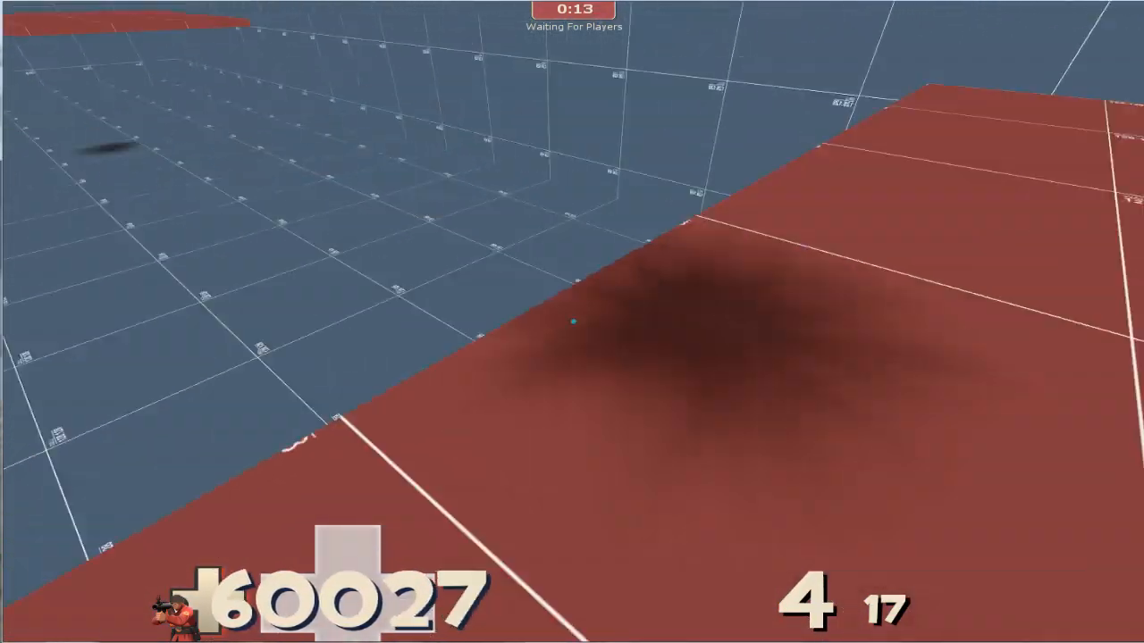
left_click(572, 321)
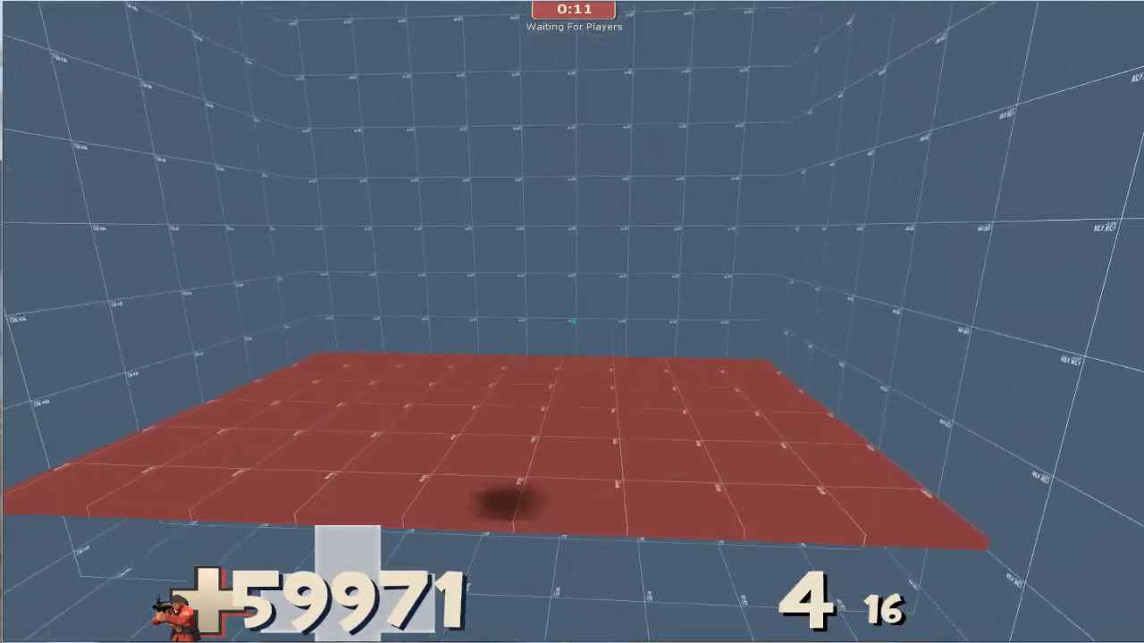
Check the bindings of 3 and 4 in the console and continue test jumping between the slabs
key("grave")
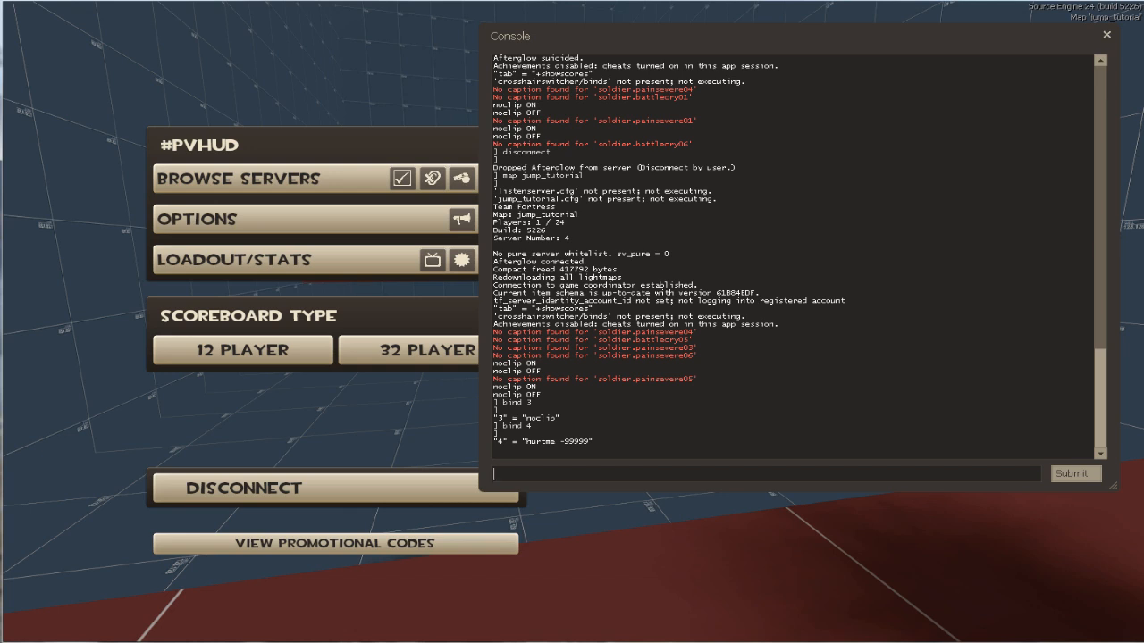
key("grave")
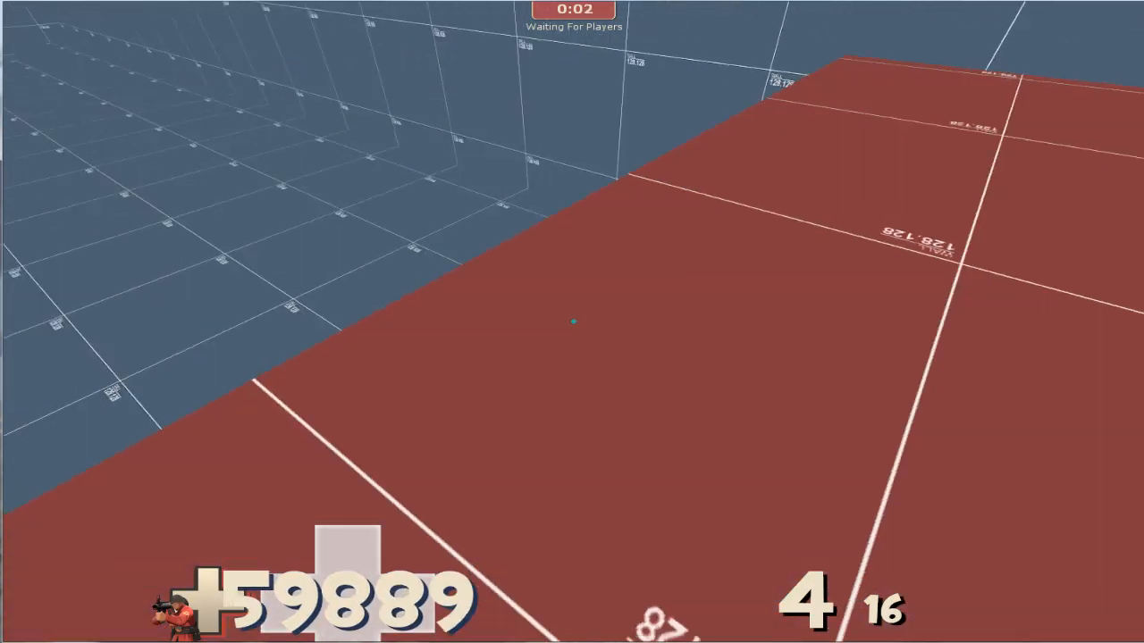
left_click(574, 322)
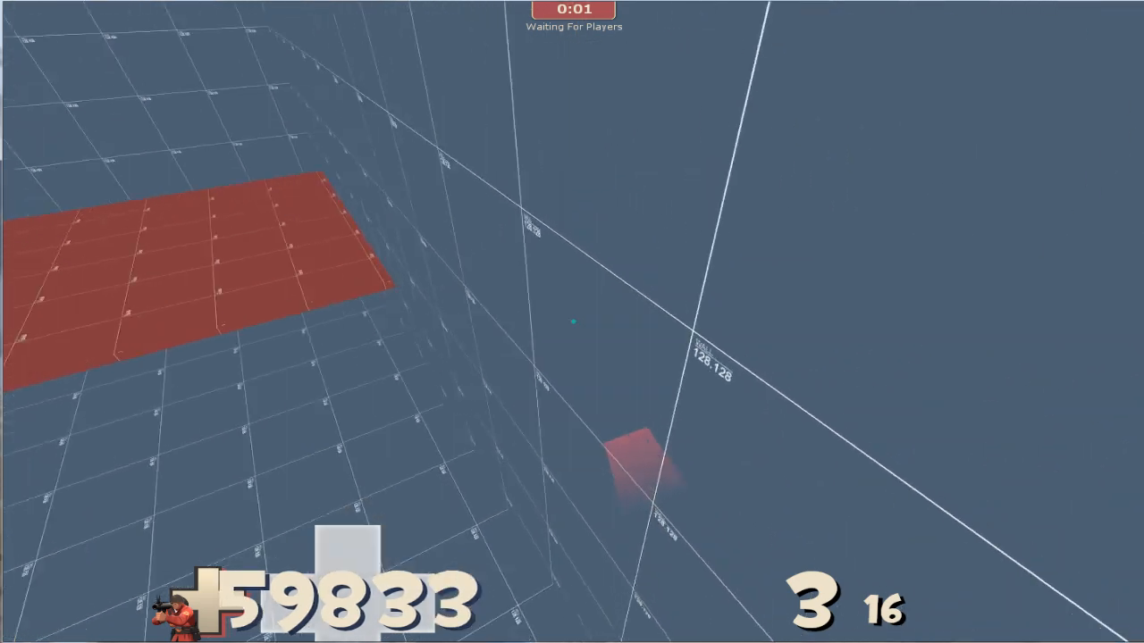
left_click(574, 322)
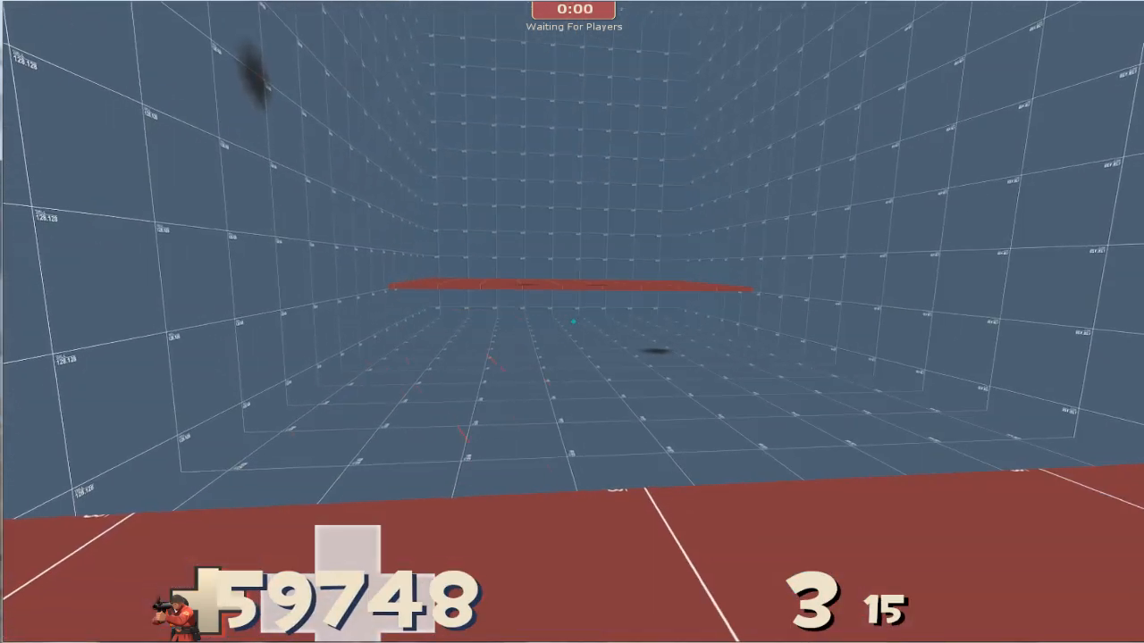
key("r")
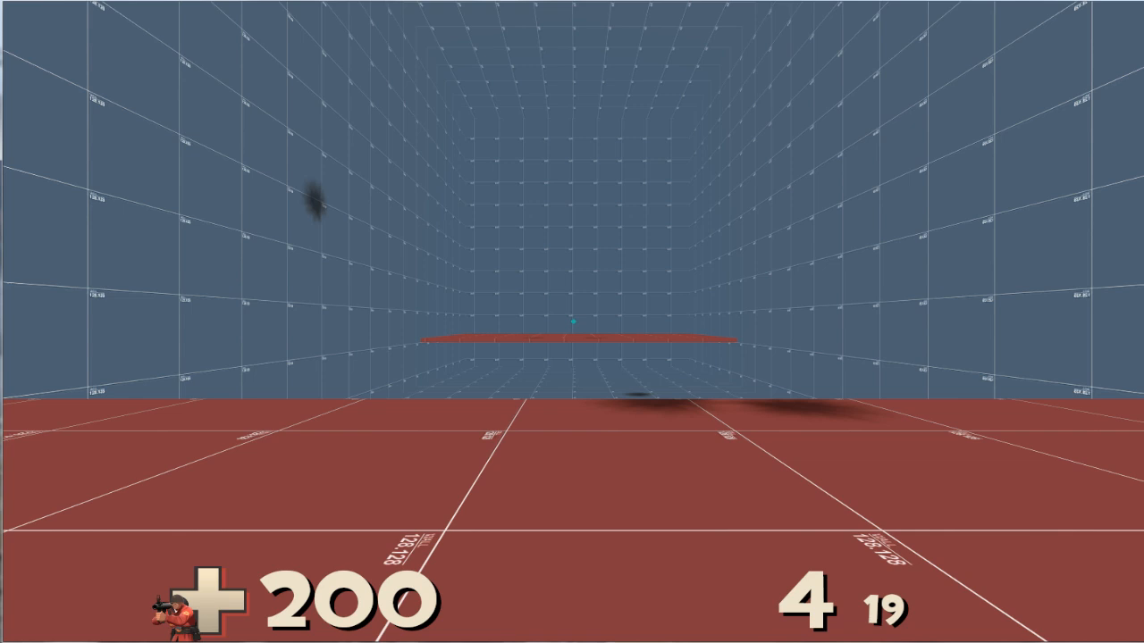
key("w")
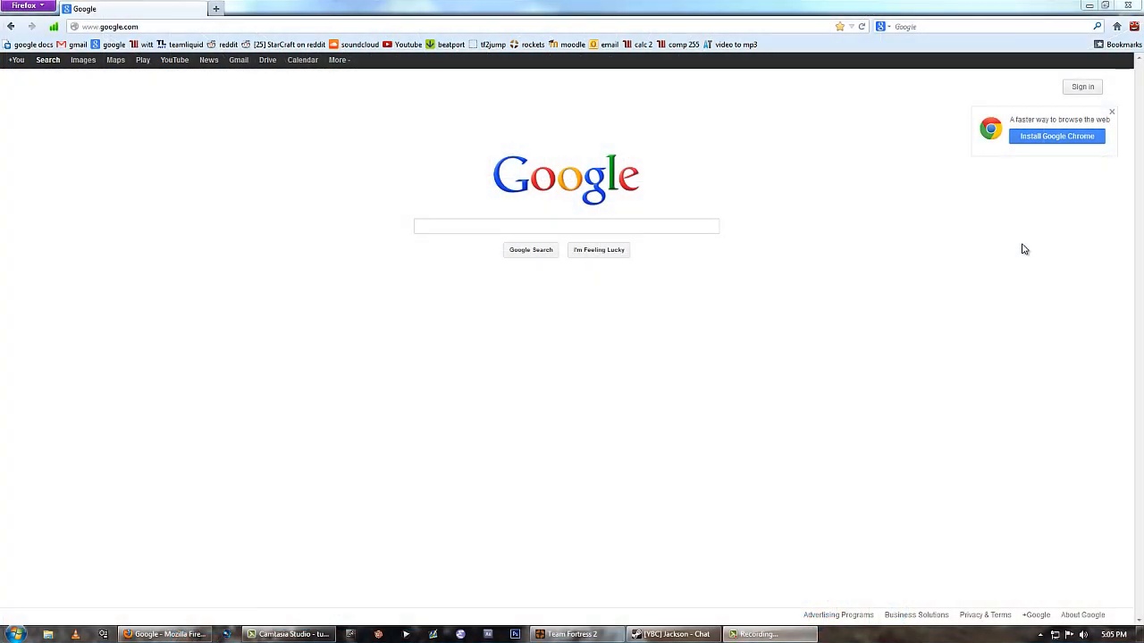
In Firefox, search Google for "selection tool hammer sdk" and open the Hammer Selection Tool page of the Valve Developer Community
left_click(715, 227)
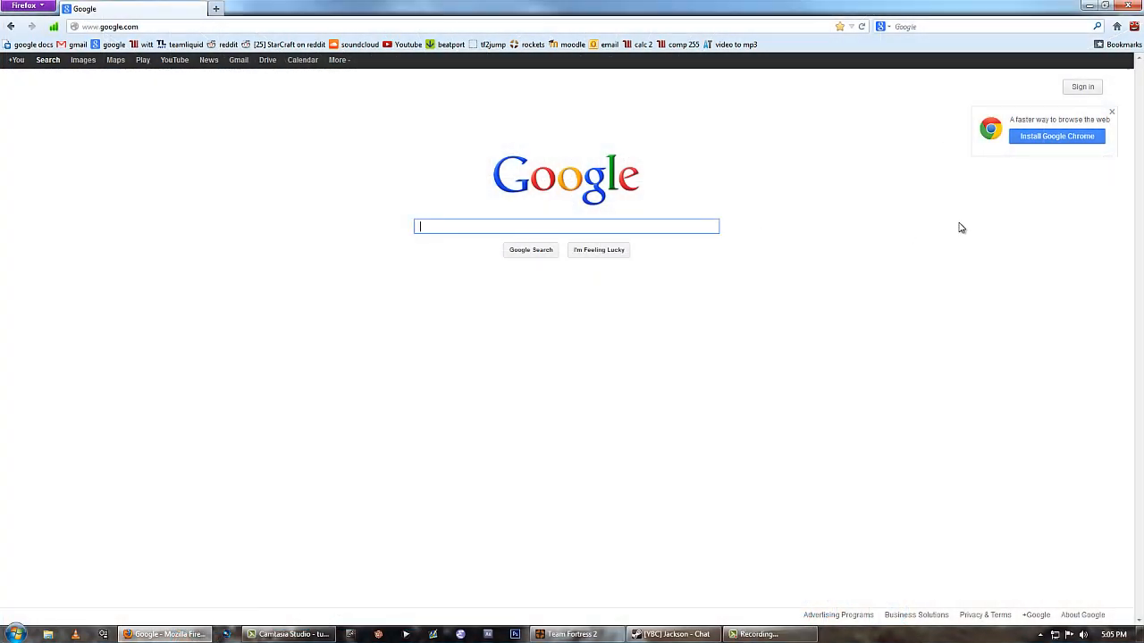
type("selectio")
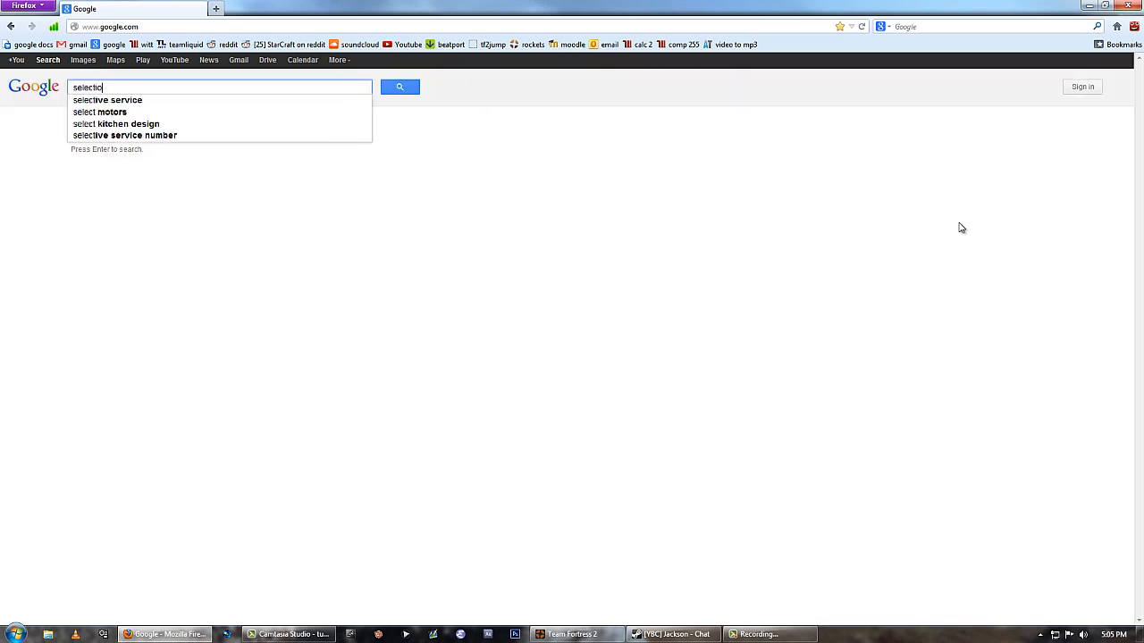
type("n tool hammer sdk")
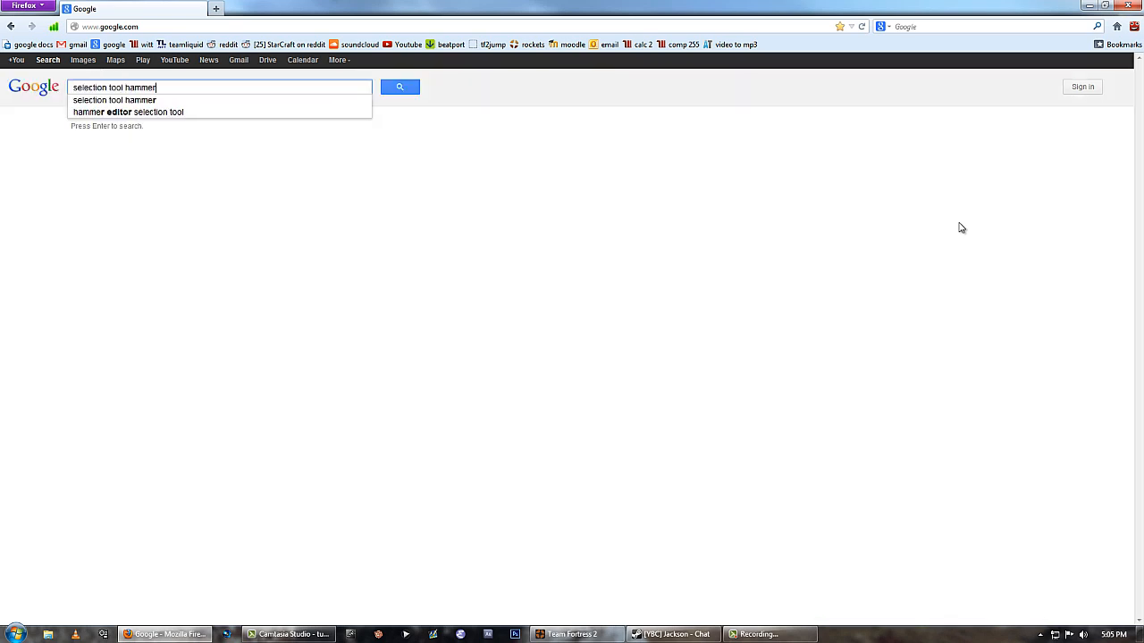
key("Return")
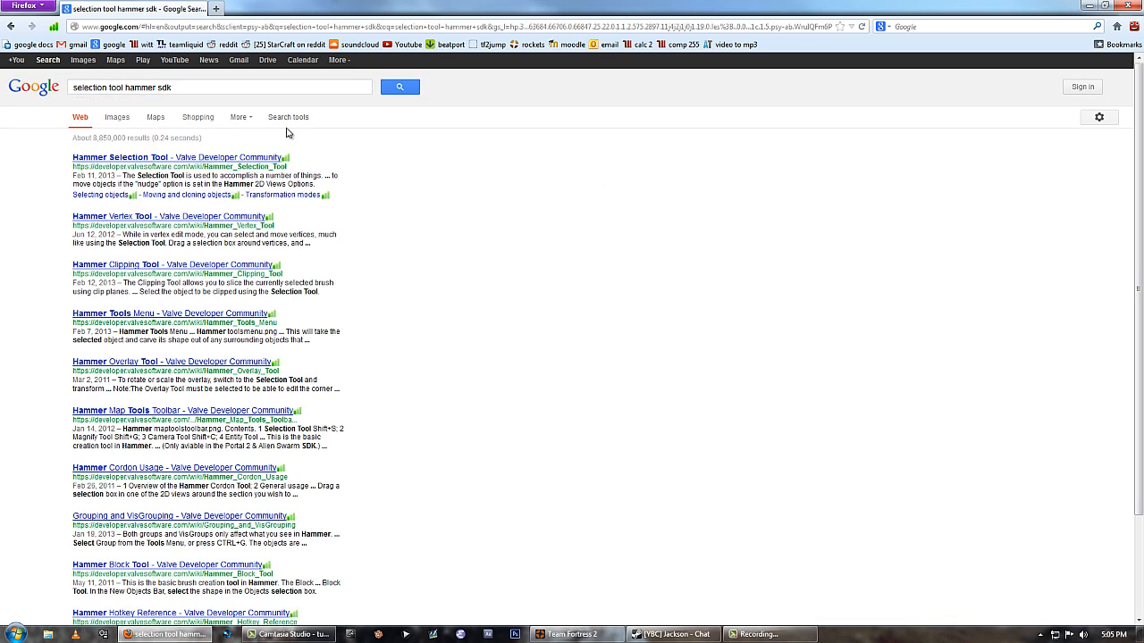
left_click(158, 159)
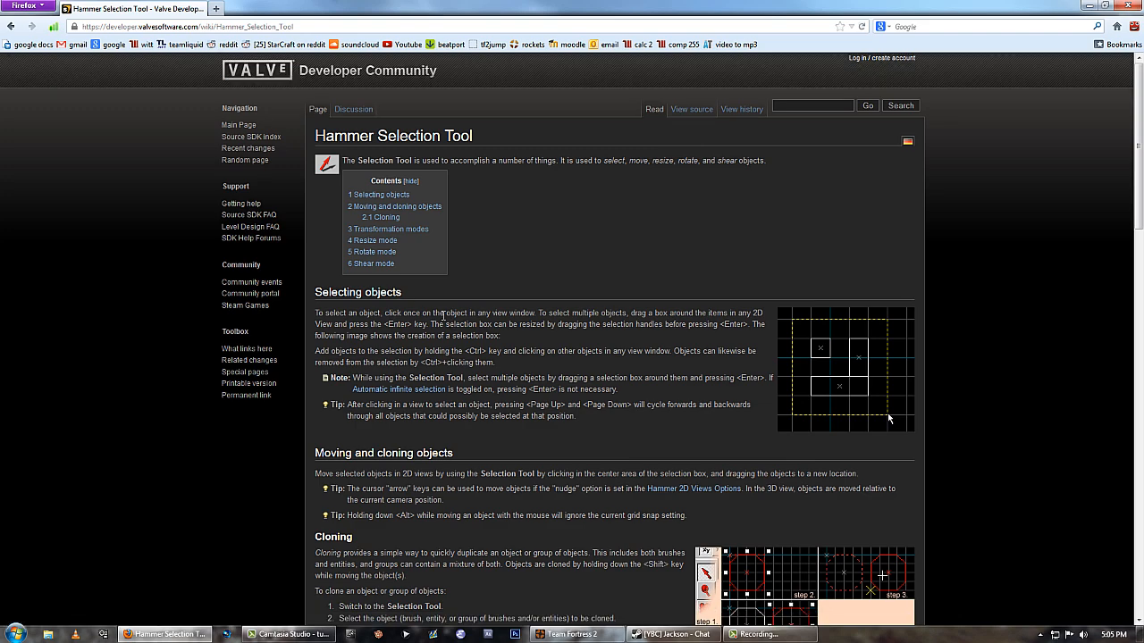
Read through the Hammer Selection Tool page, covering selecting, cloning, and the resize, rotate and shear modes
left_click_drag(446, 314, 448, 327)
left_click(450, 328)
scroll(481, 338, "down", 5)
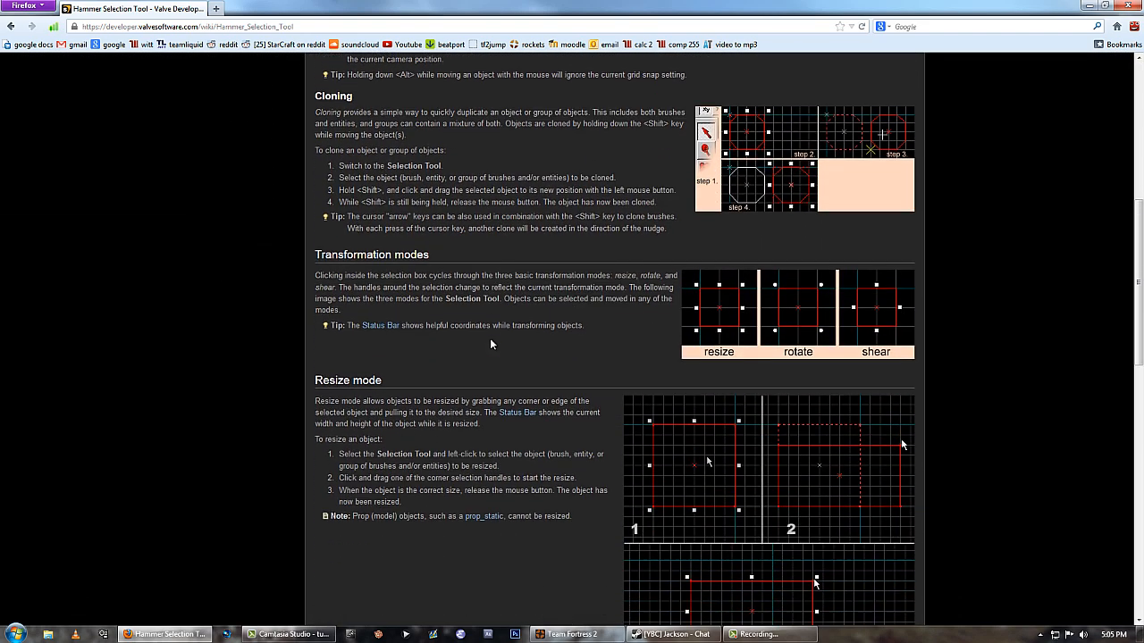
scroll(490, 344, "down", 5)
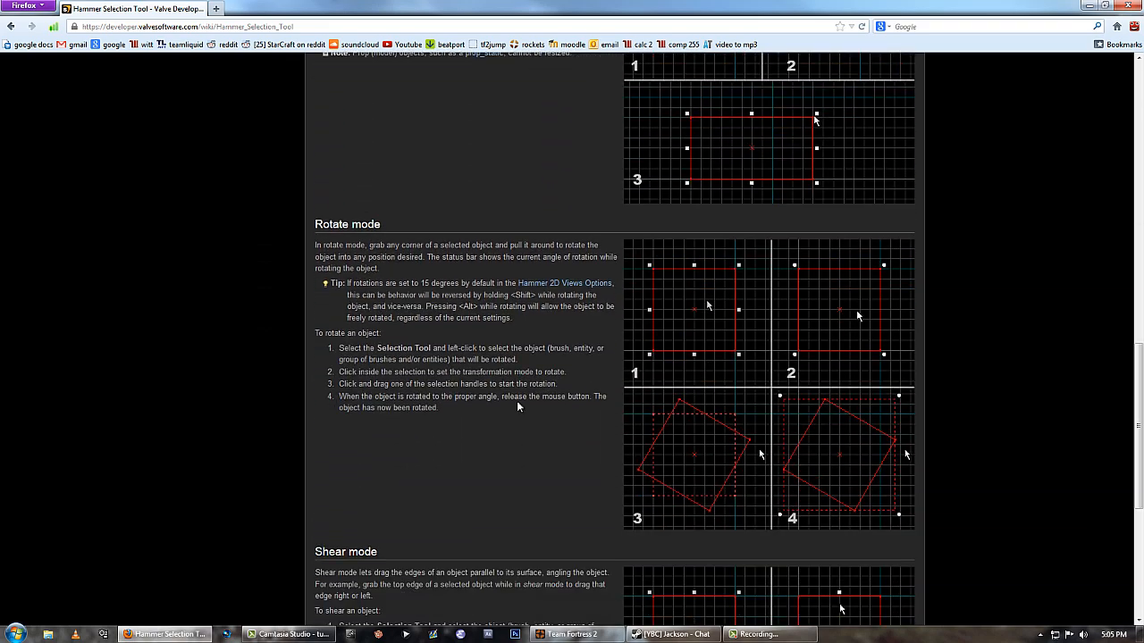
scroll(517, 407, "down", 4)
scroll(521, 402, "up", 5)
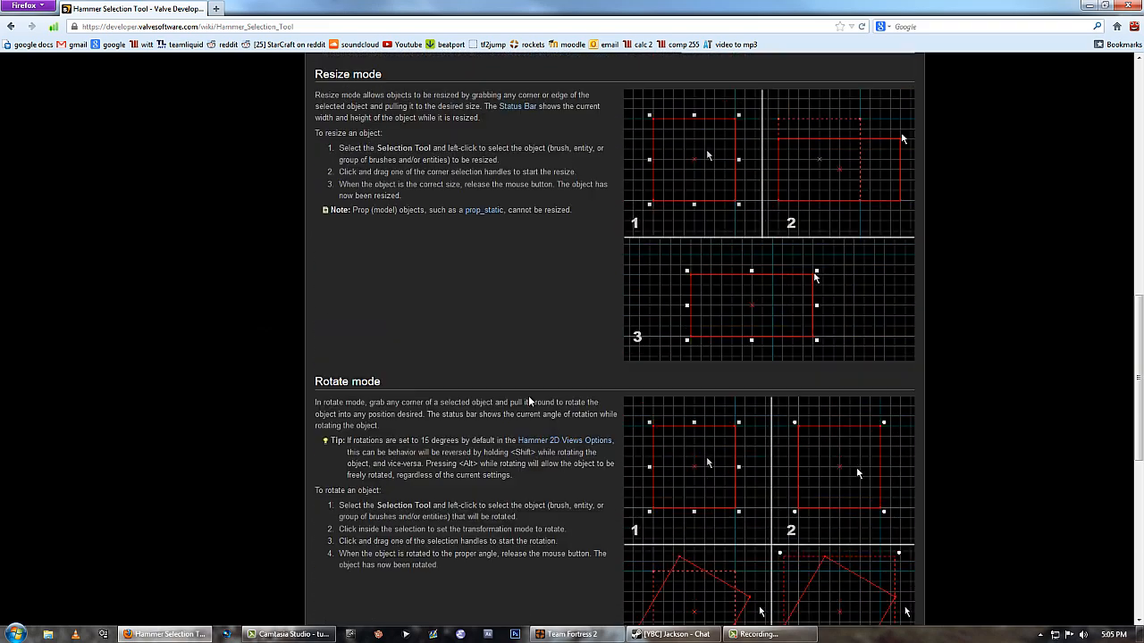
scroll(527, 395, "up", 8)
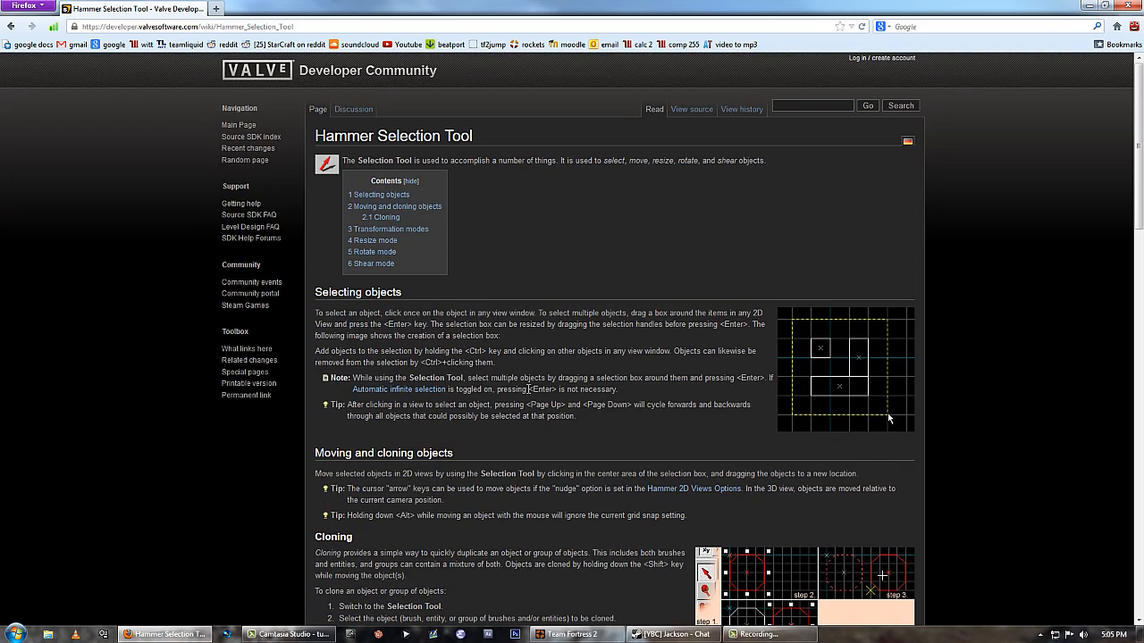